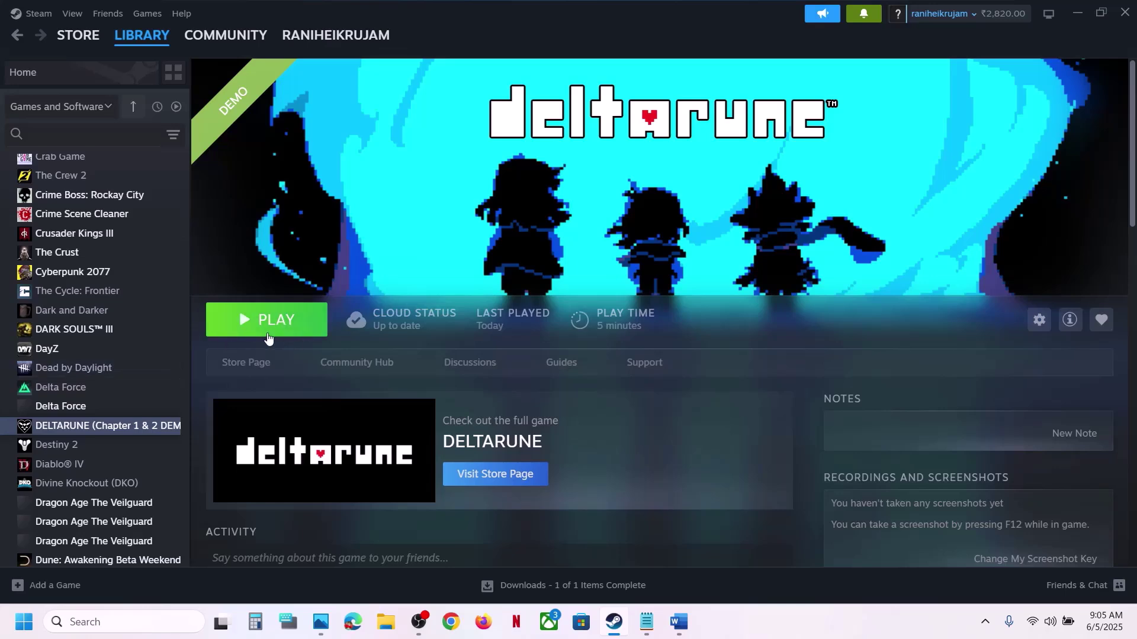
Browse the local files of DELTARUNE (Chapter 1 & 2 DEMO) from the Steam library to open its DELTARUNEdemo install folder
right_click(127, 425)
mouse_move(169, 519)
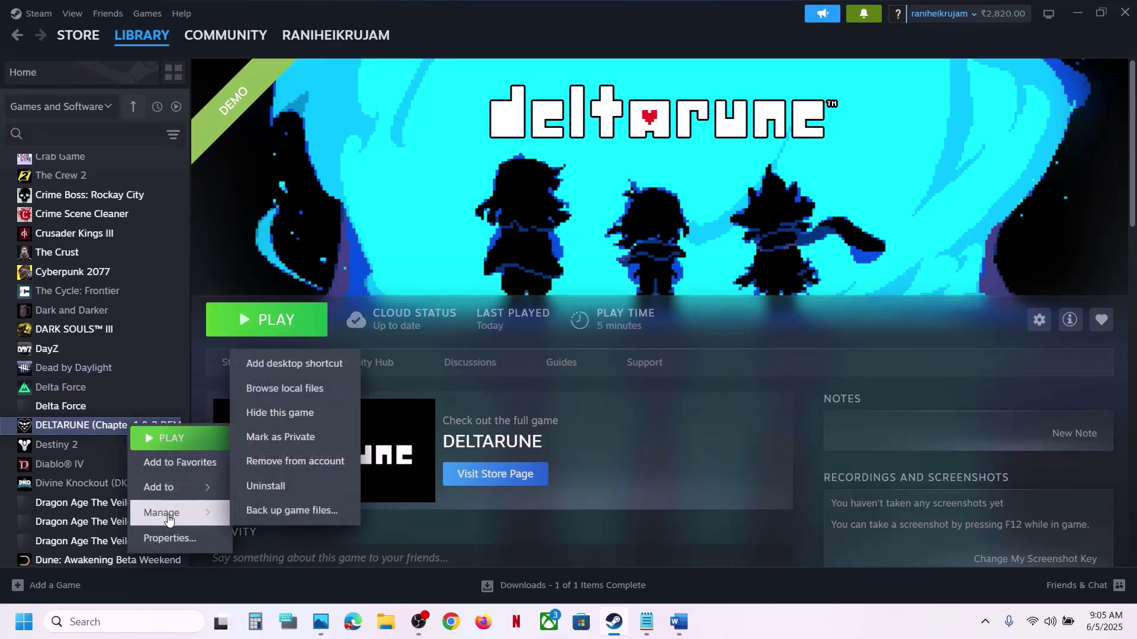
left_click(277, 391)
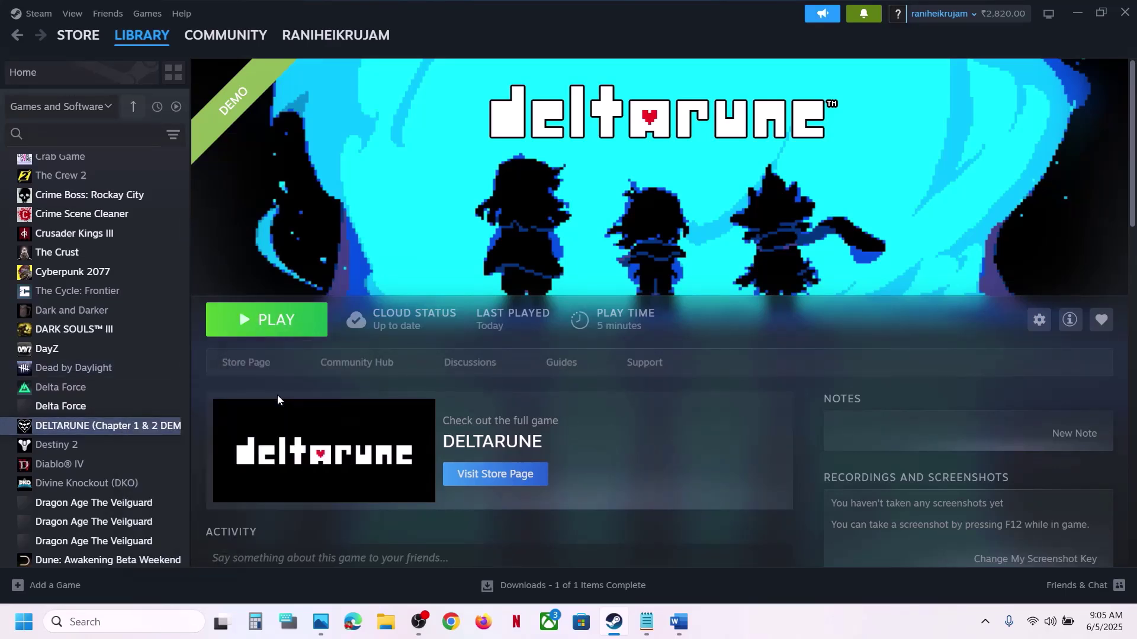
double_click(187, 278)
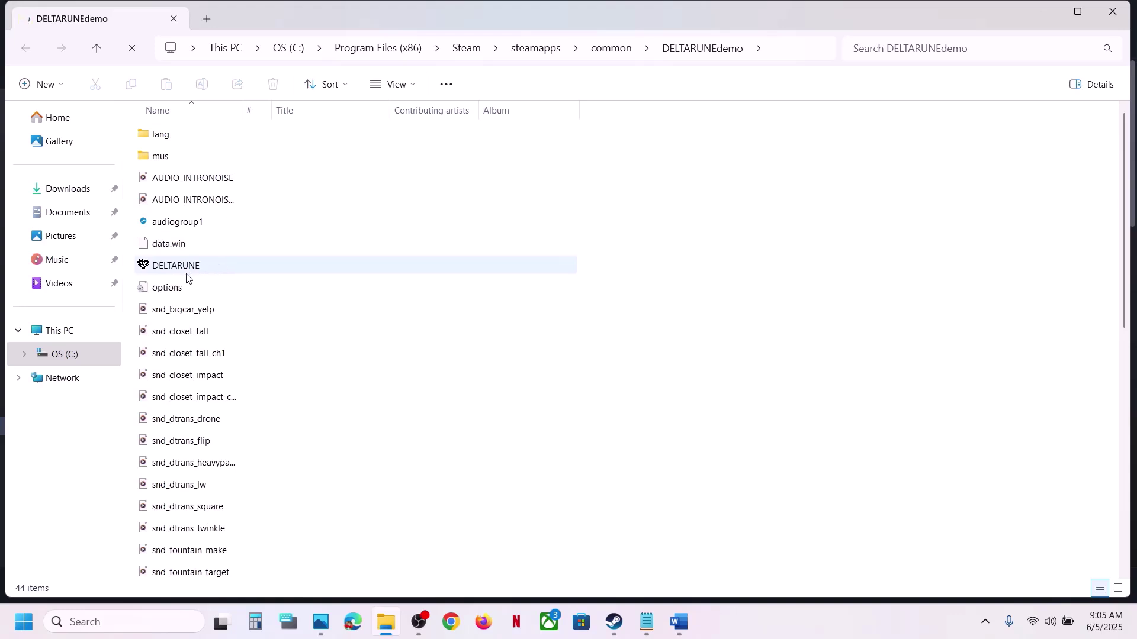
Set the DELTARUNE application to run as an administrator in its compatibility properties and apply the change
right_click(220, 266)
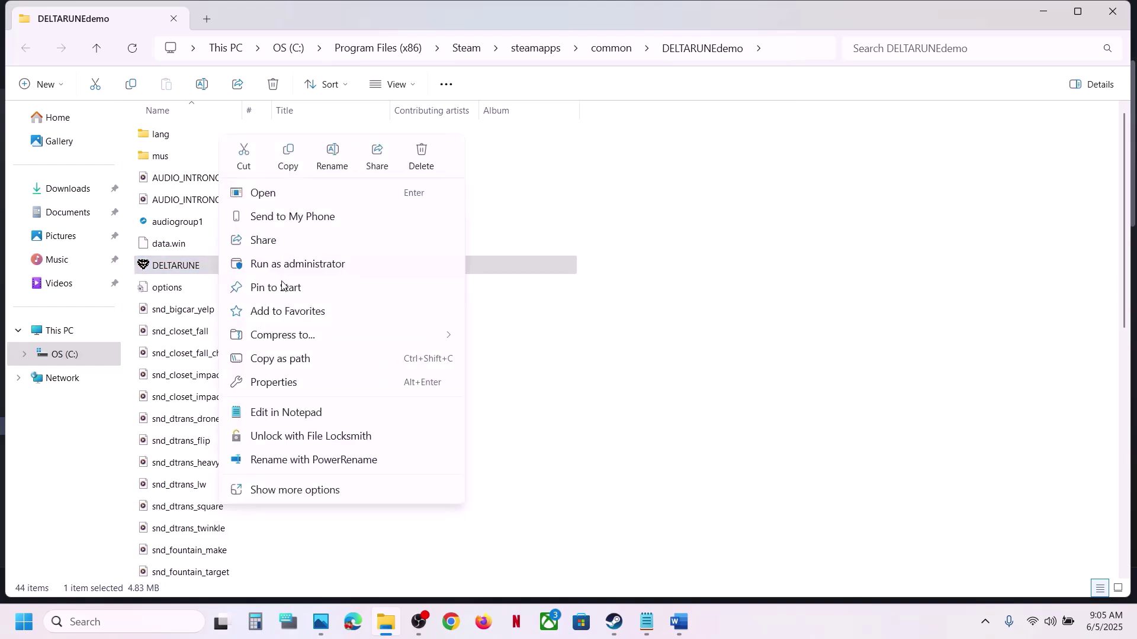
left_click(314, 383)
left_click(367, 235)
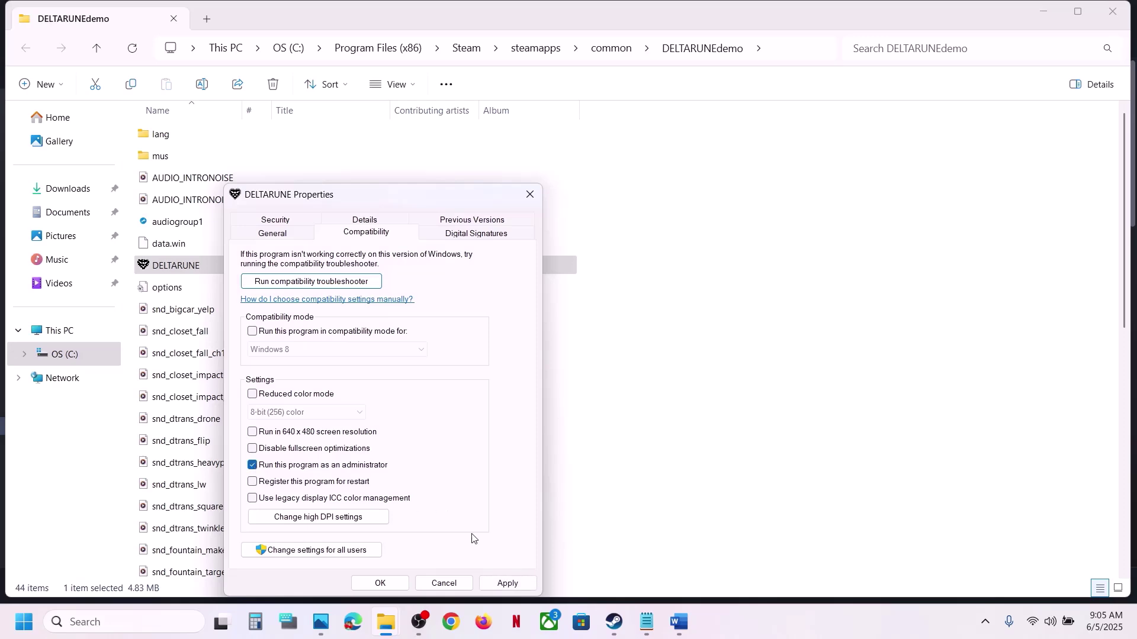
left_click(507, 583)
left_click(380, 583)
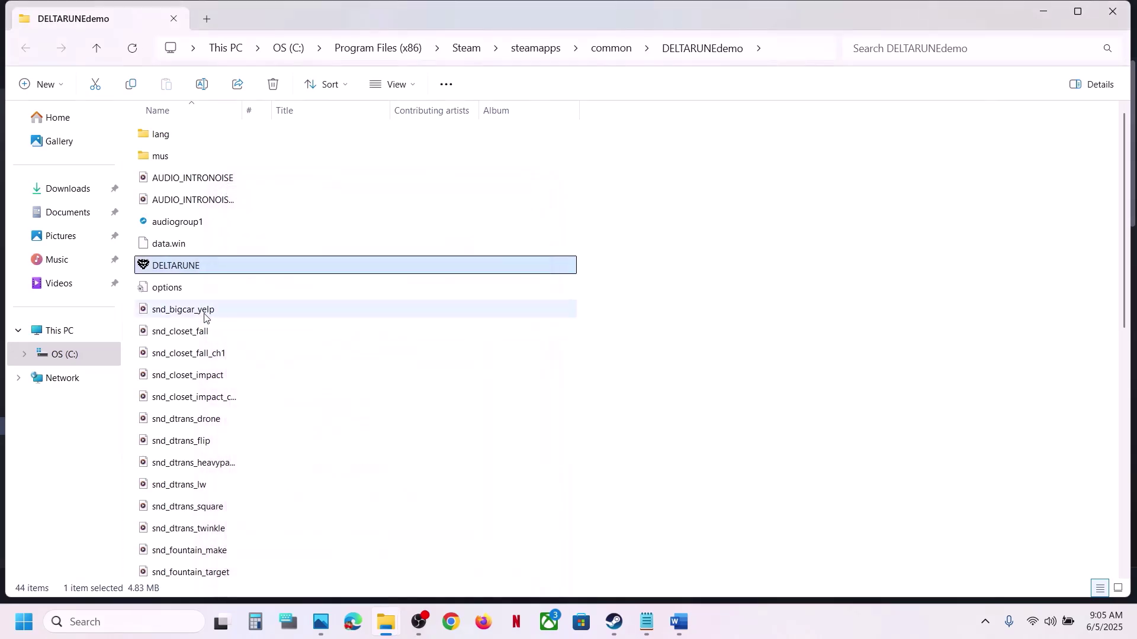
Turn on compatibility mode for Windows 8 in the DELTARUNE application's properties and apply it
right_click(182, 275)
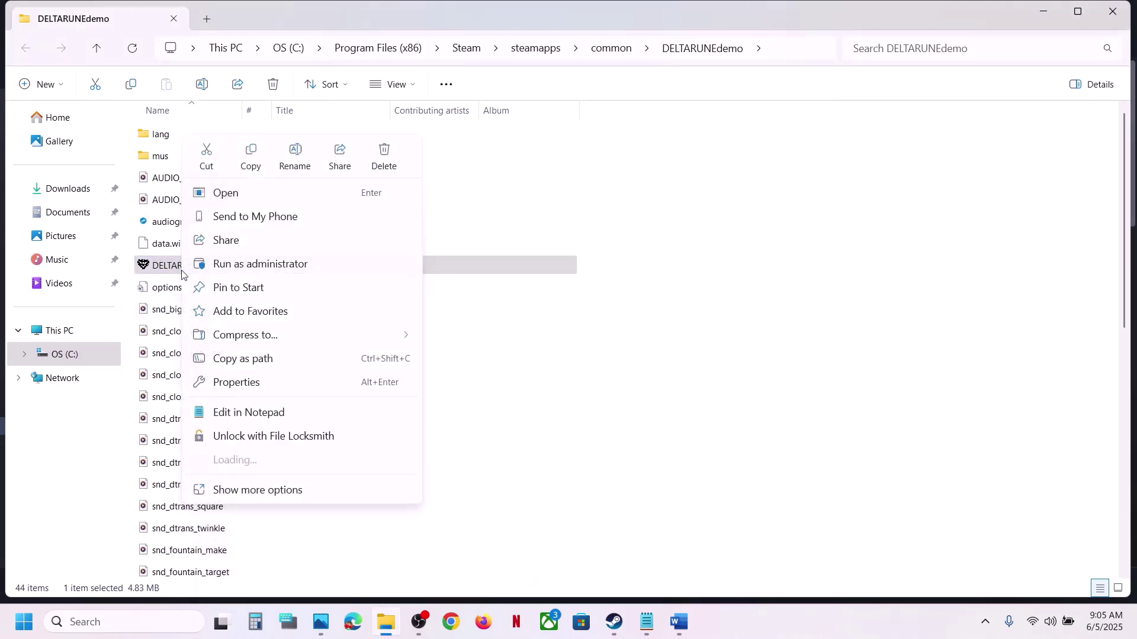
left_click(281, 385)
left_click(336, 236)
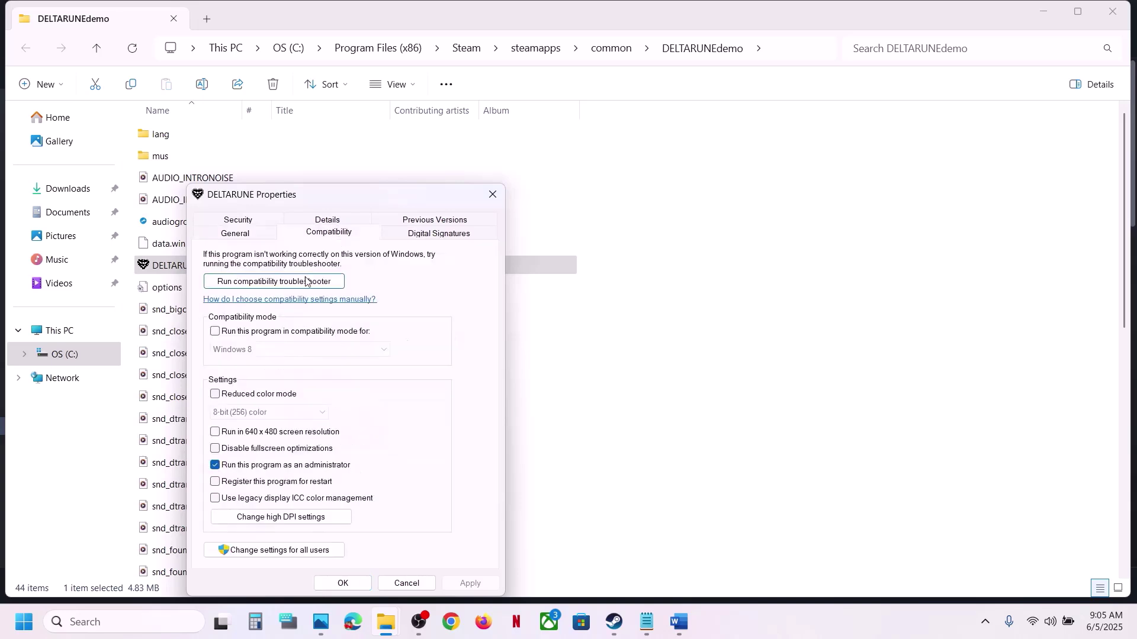
left_click(215, 331)
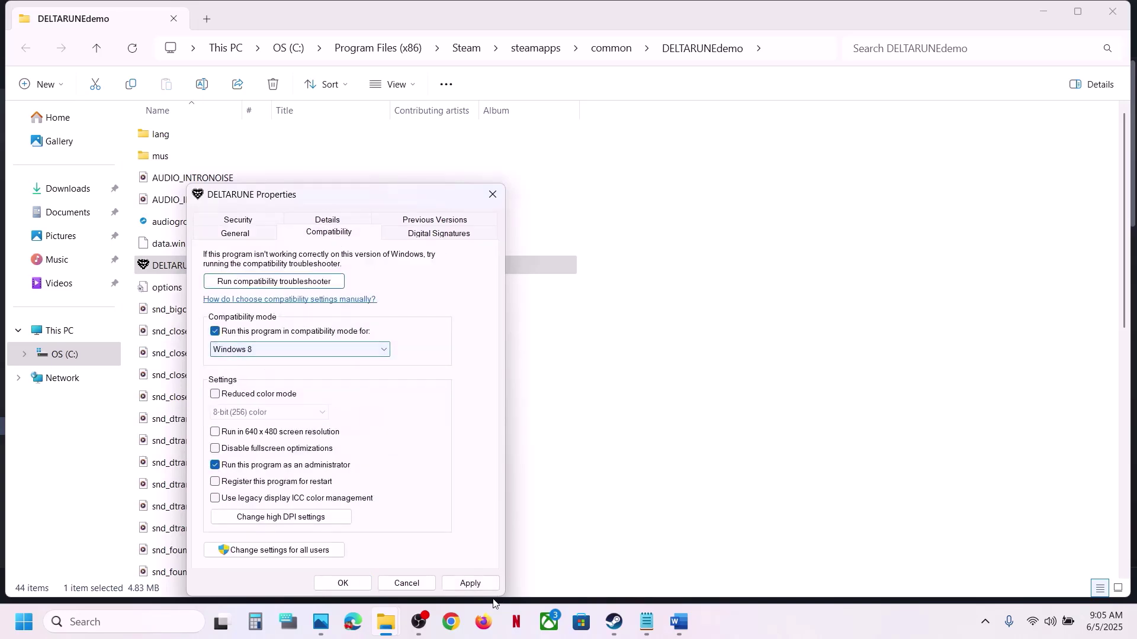
left_click(476, 584)
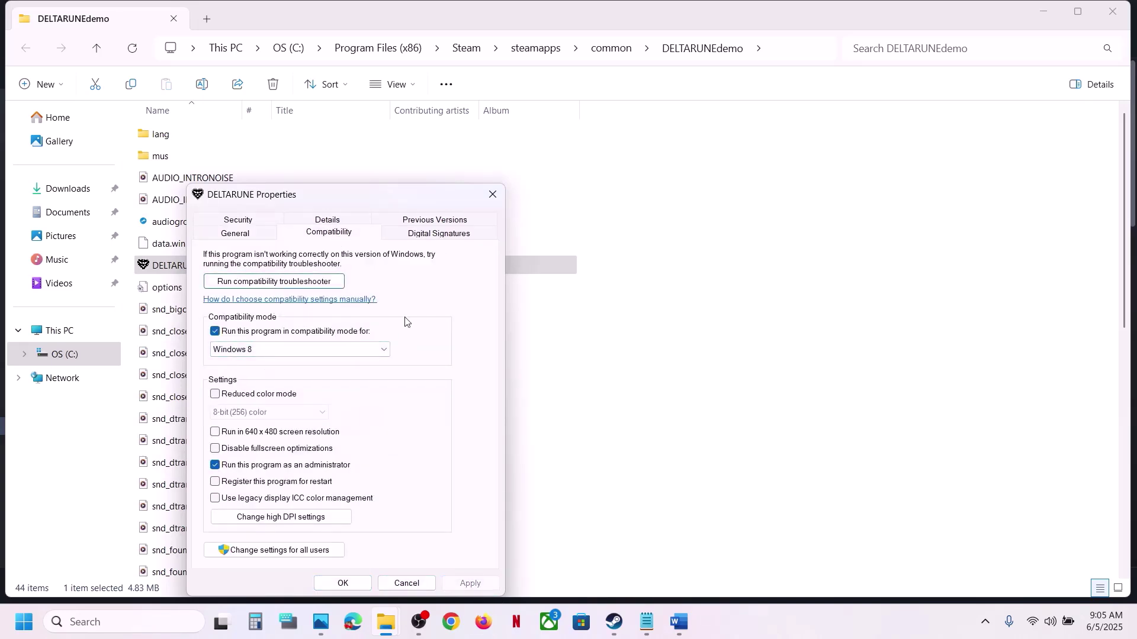
Change the compatibility mode to Windows 7, disable fullscreen optimizations, and save the DELTARUNE properties
left_click(379, 352)
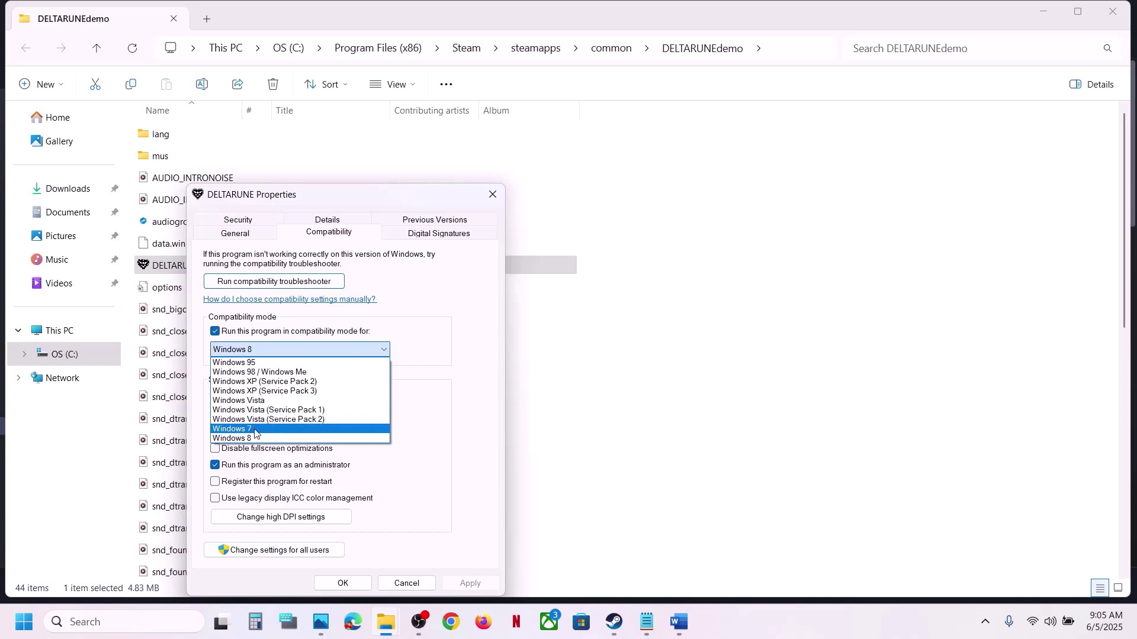
left_click(355, 428)
left_click(462, 584)
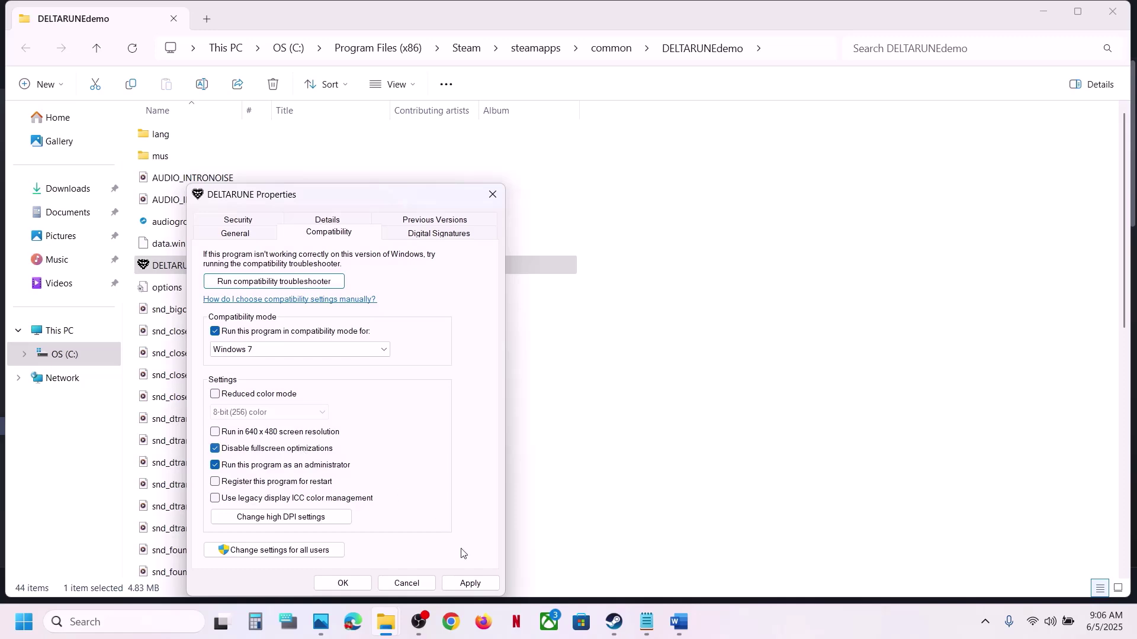
left_click(470, 583)
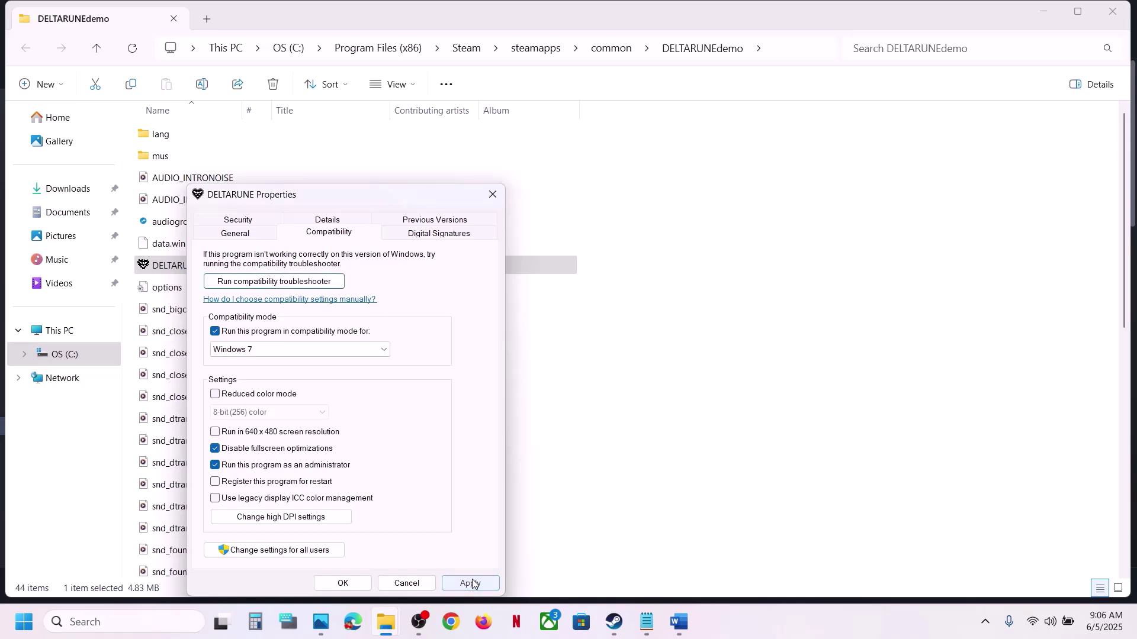
left_click(352, 584)
Turn off compatibility mode, disabled fullscreen optimizations and run as administrator in the DELTARUNE properties, and save
right_click(194, 269)
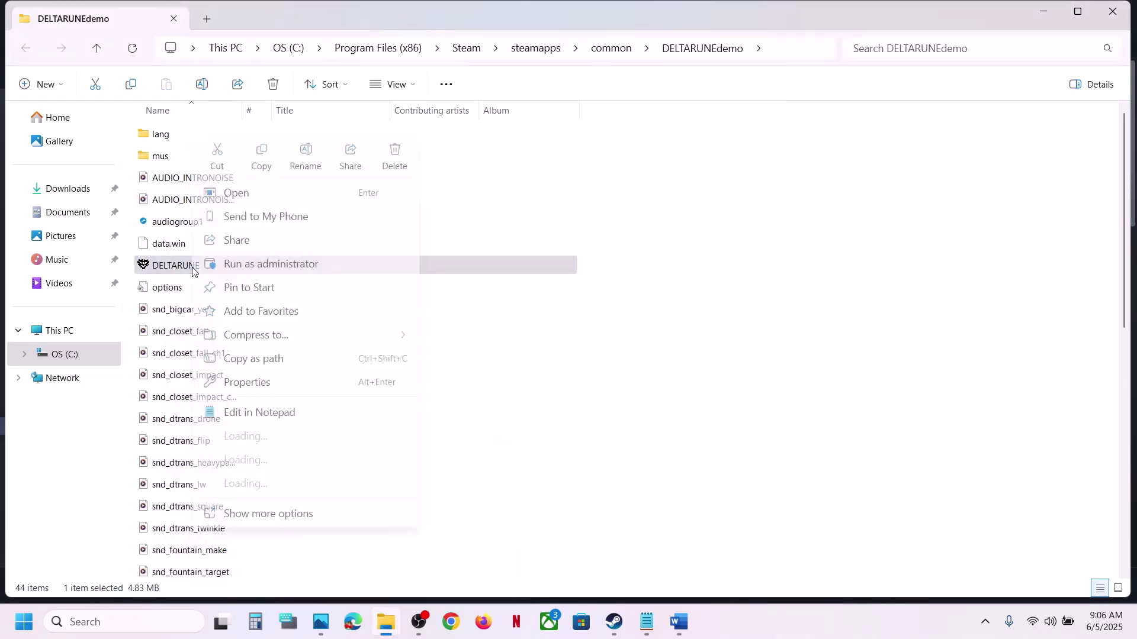
left_click(266, 388)
left_click(354, 233)
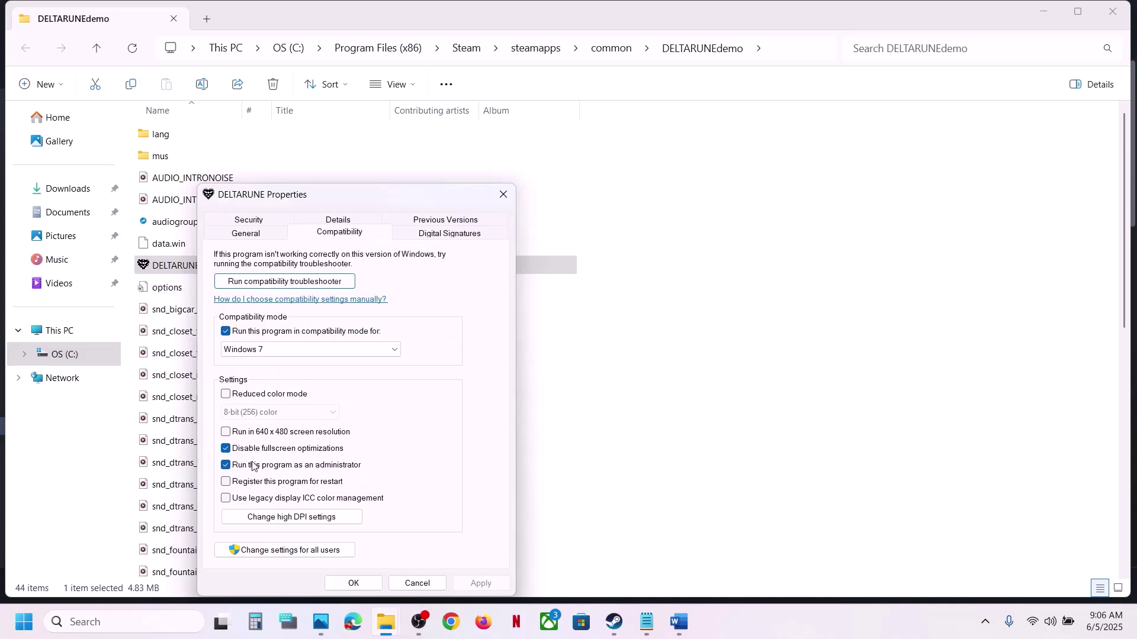
left_click(225, 332)
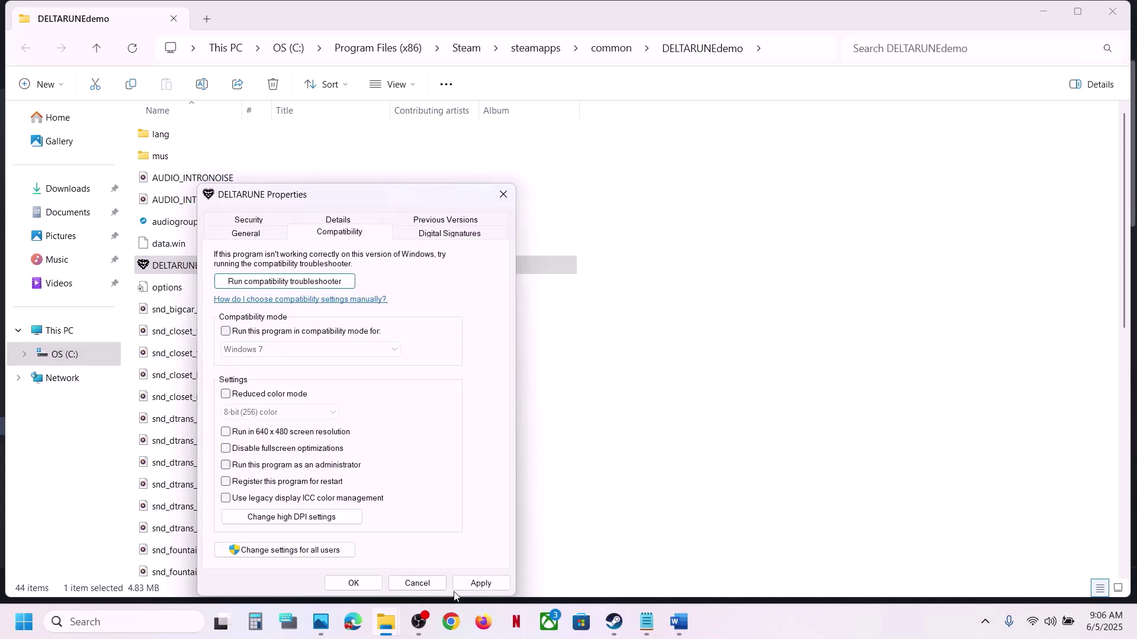
left_click(356, 584)
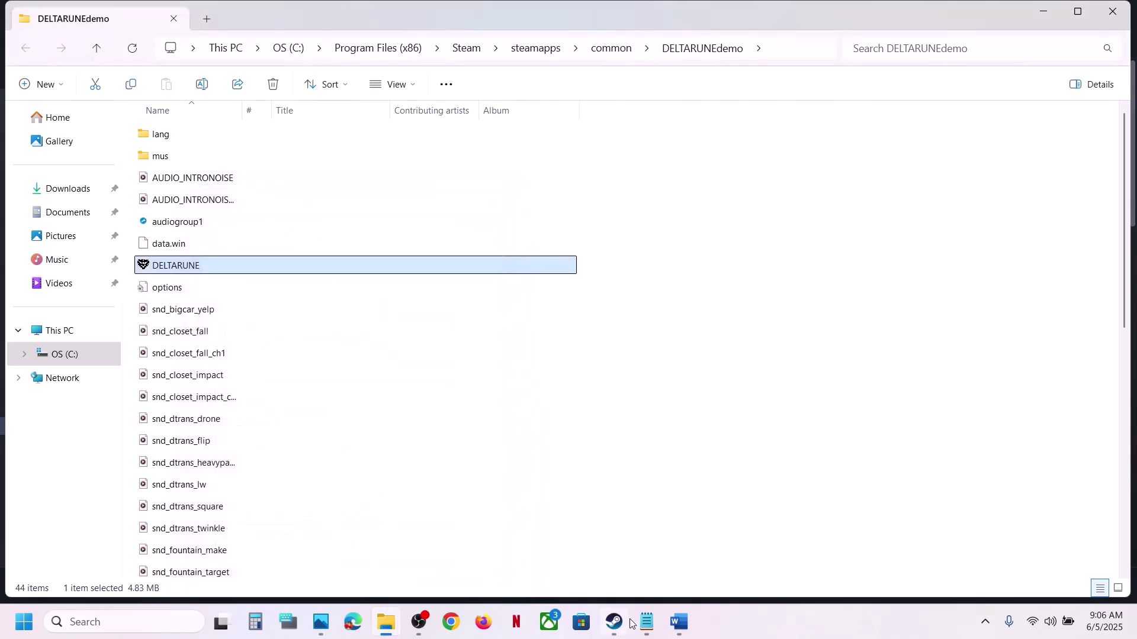
Switch to the Word troubleshooting document and read Step 2 about allowing the game exe through antivirus, Windows Security and Firewall
left_click(615, 622)
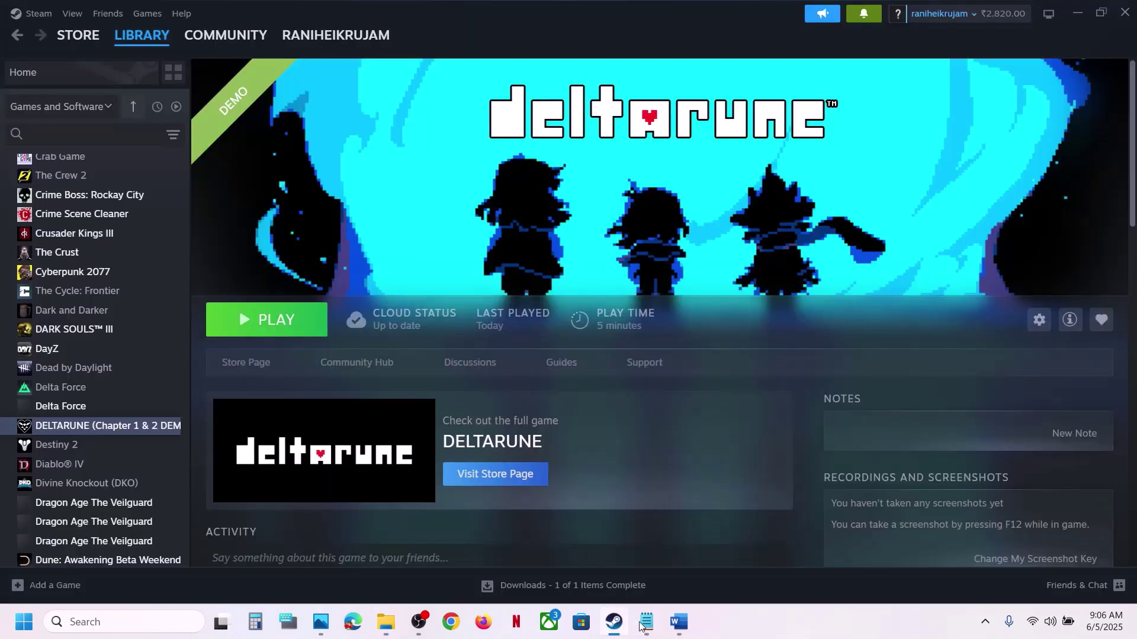
left_click(679, 623)
scroll(375, 352, "down", 1)
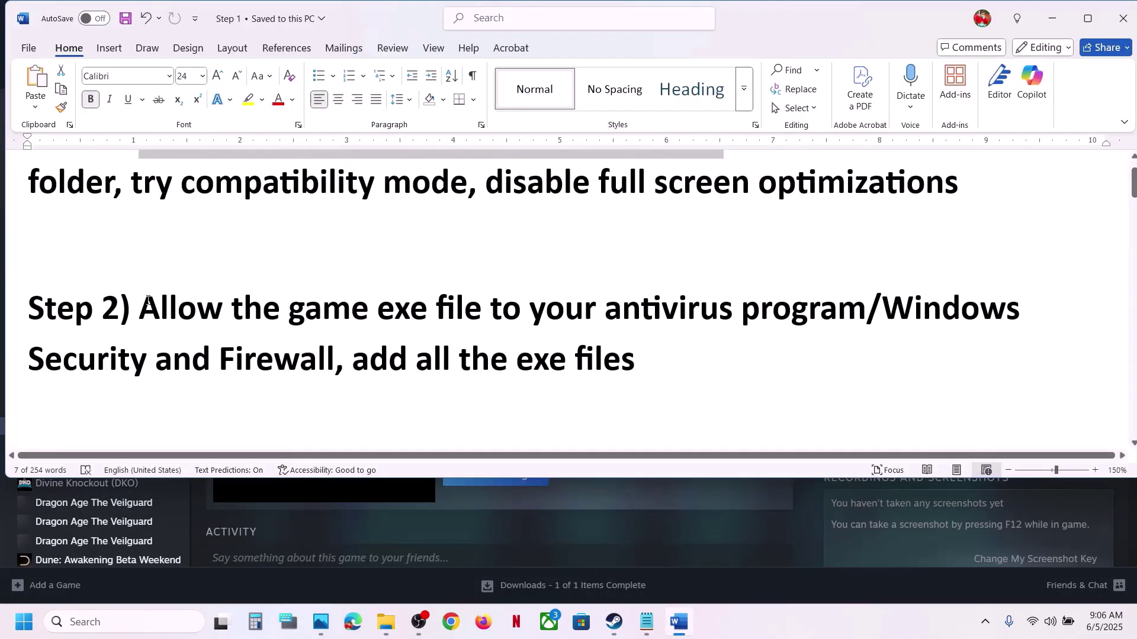
left_click_drag(140, 309, 823, 321)
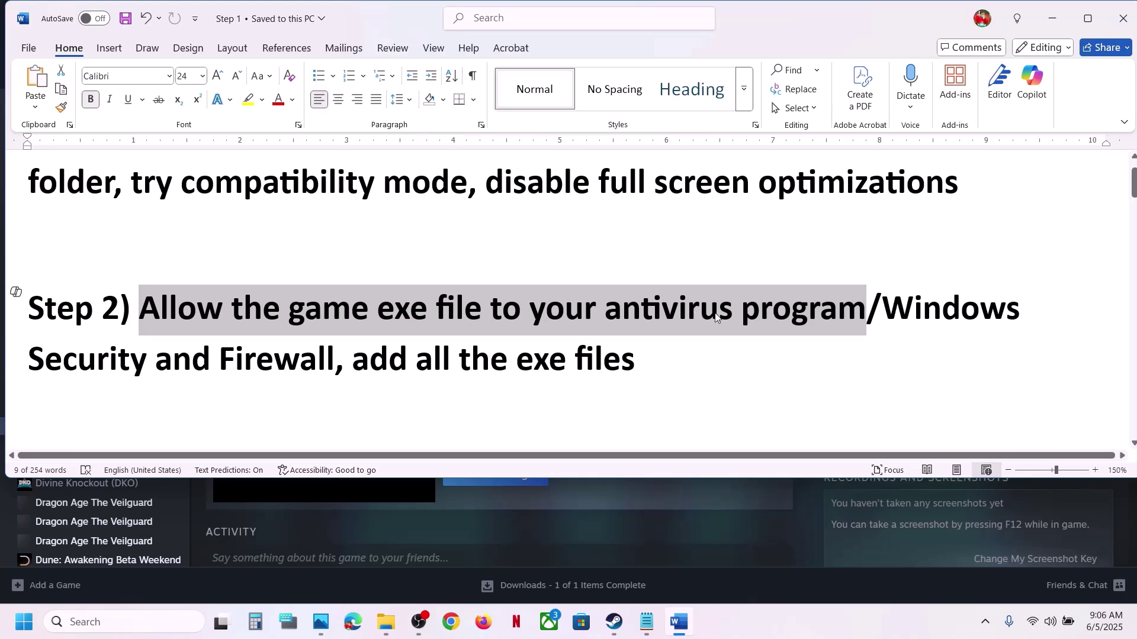
left_click_drag(883, 311, 367, 357)
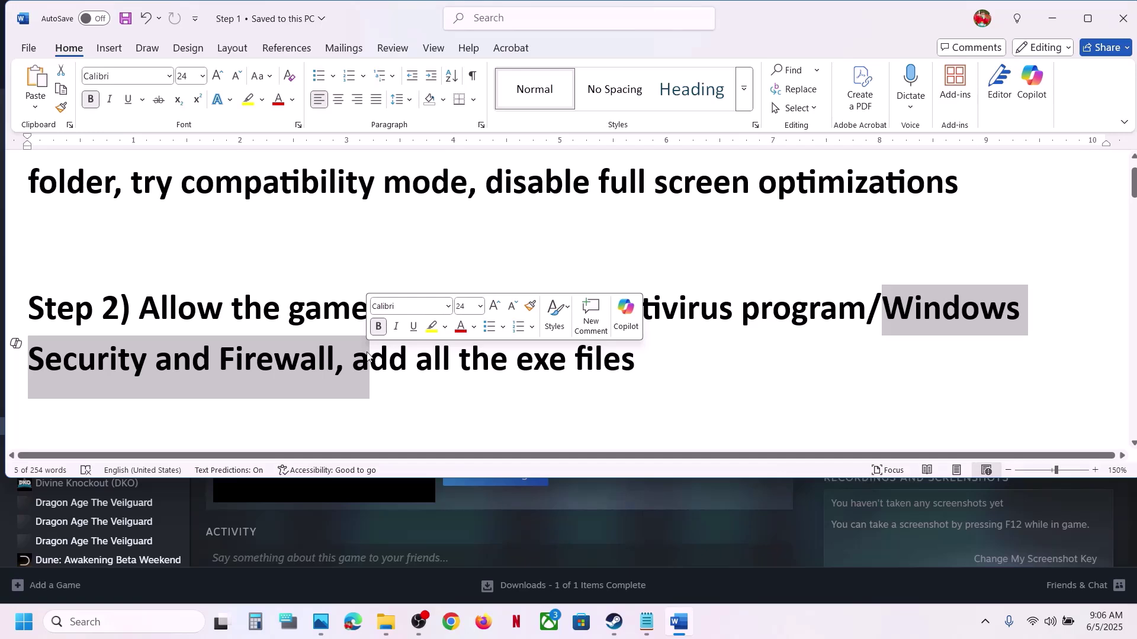
left_click(367, 357)
Open Windows Settings and go through Privacy & security to Virus & threat protection in Windows Security
key("super+i")
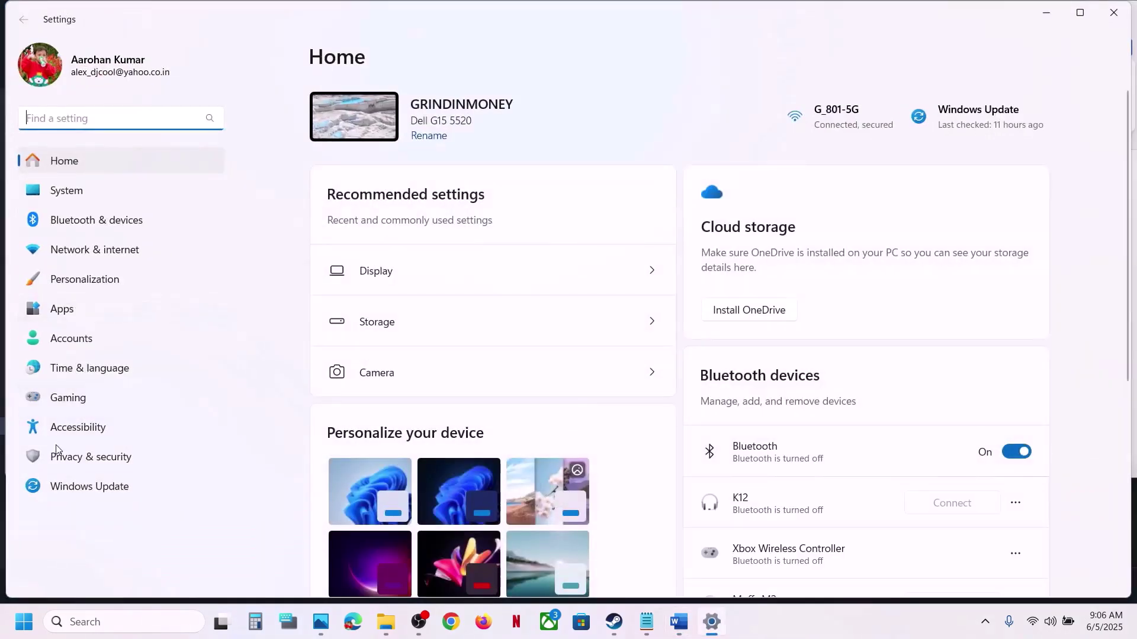
left_click(65, 456)
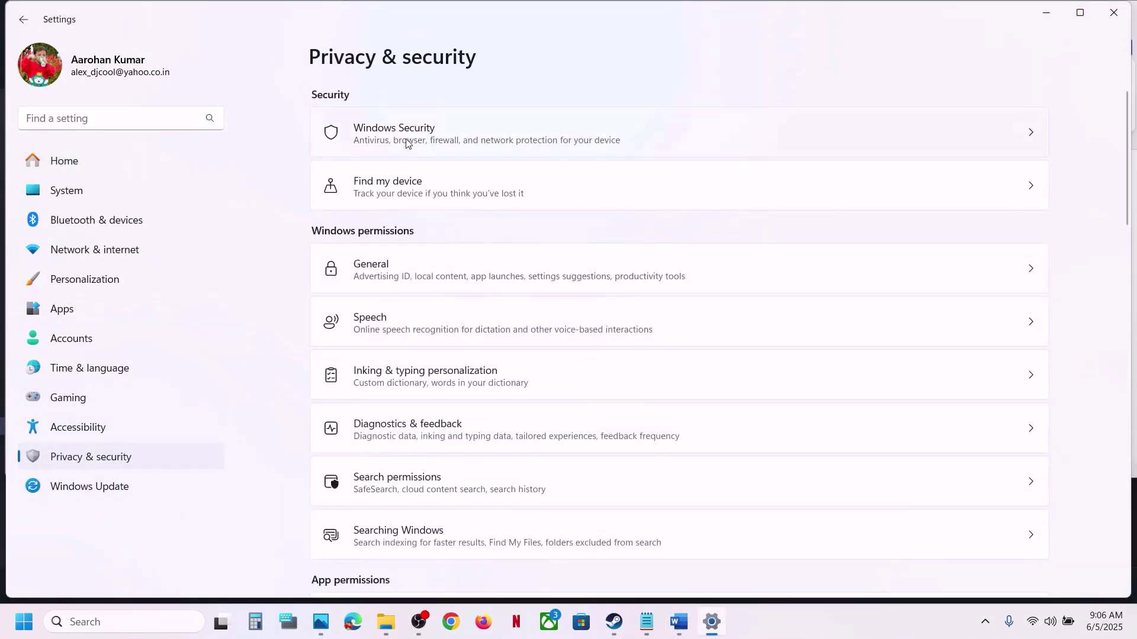
left_click(473, 142)
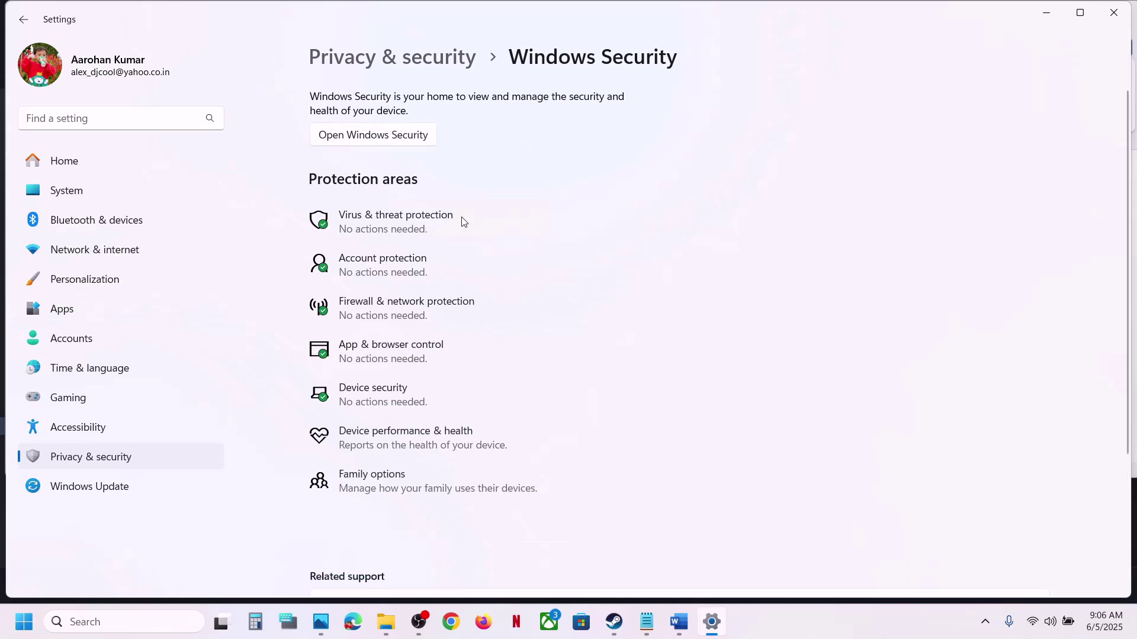
left_click(441, 222)
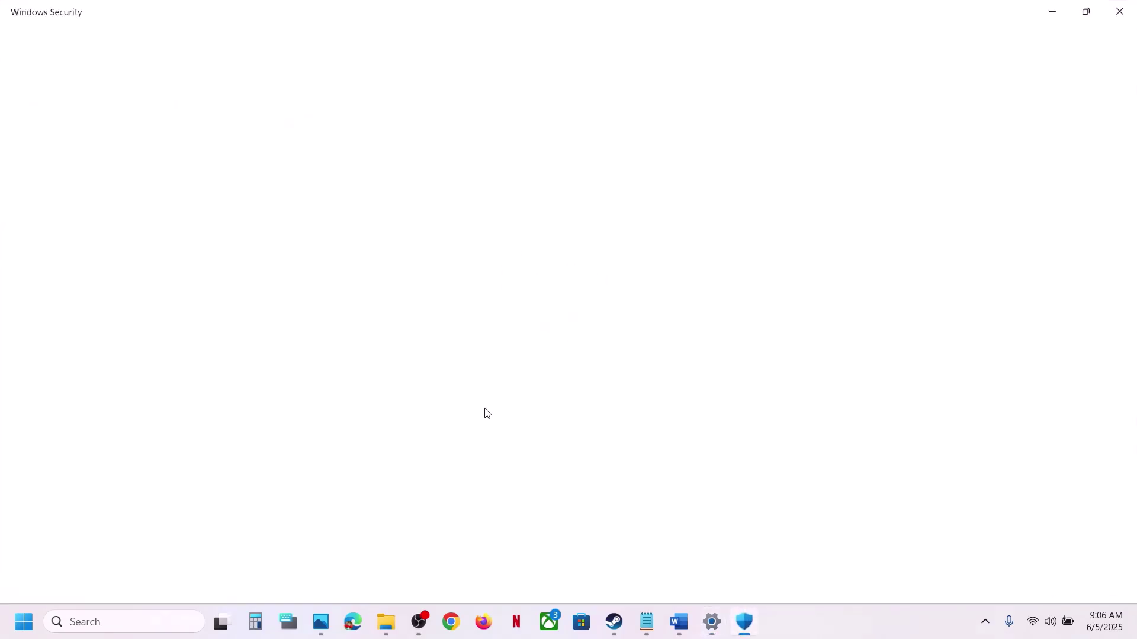
Open the Controlled folder access allowed-apps page under ransomware protection and approve the administrator permission request
scroll(485, 411, "down", 3)
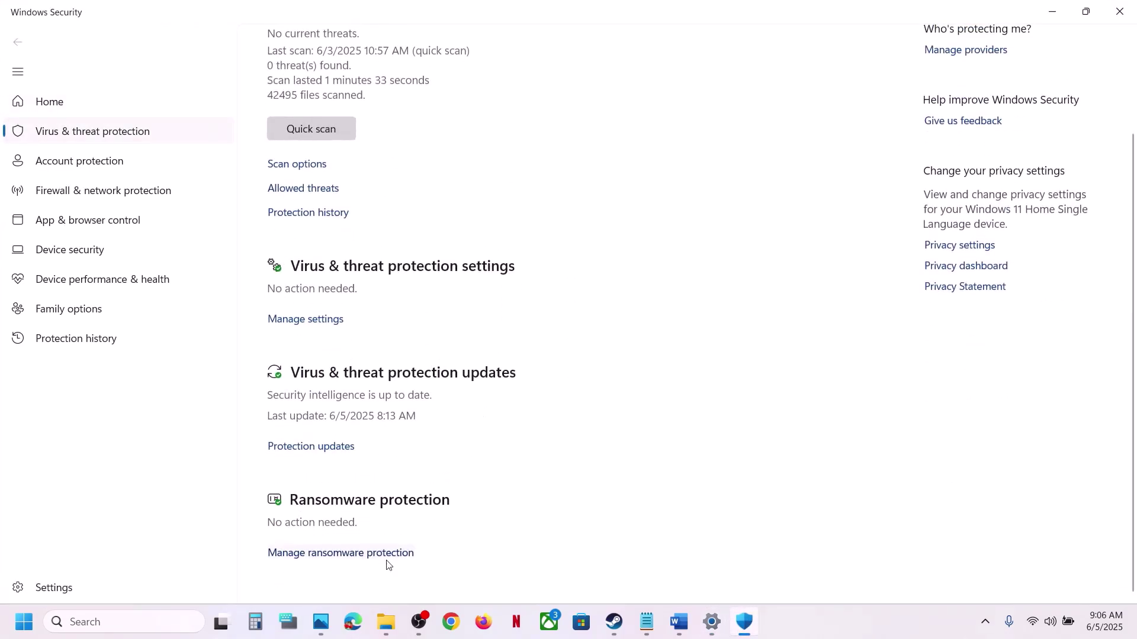
left_click(342, 552)
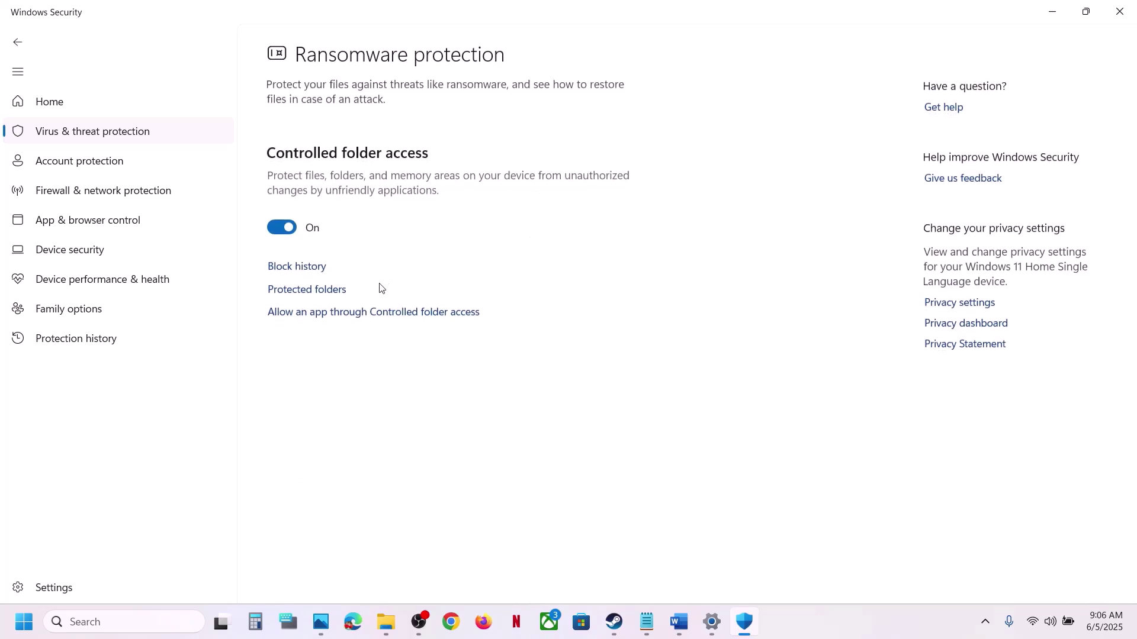
left_click(370, 315)
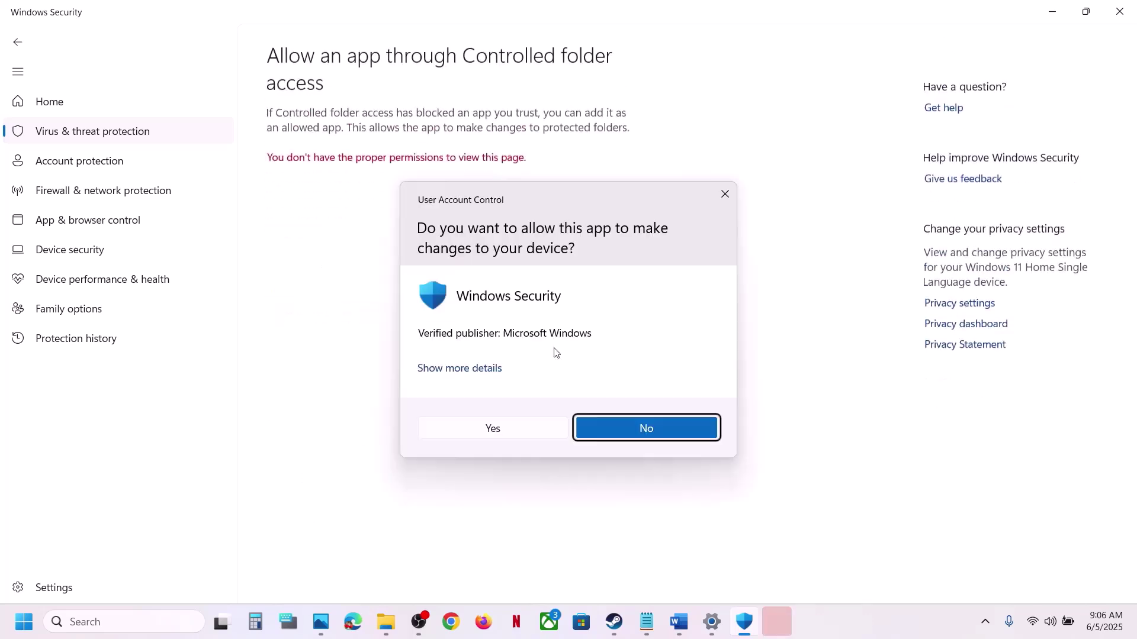
left_click(479, 437)
Add the DELTARUNE exe from the Steam steamapps\common\DELTARUNEdemo folder to the apps allowed through Controlled folder access
scroll(354, 175, "down", 2)
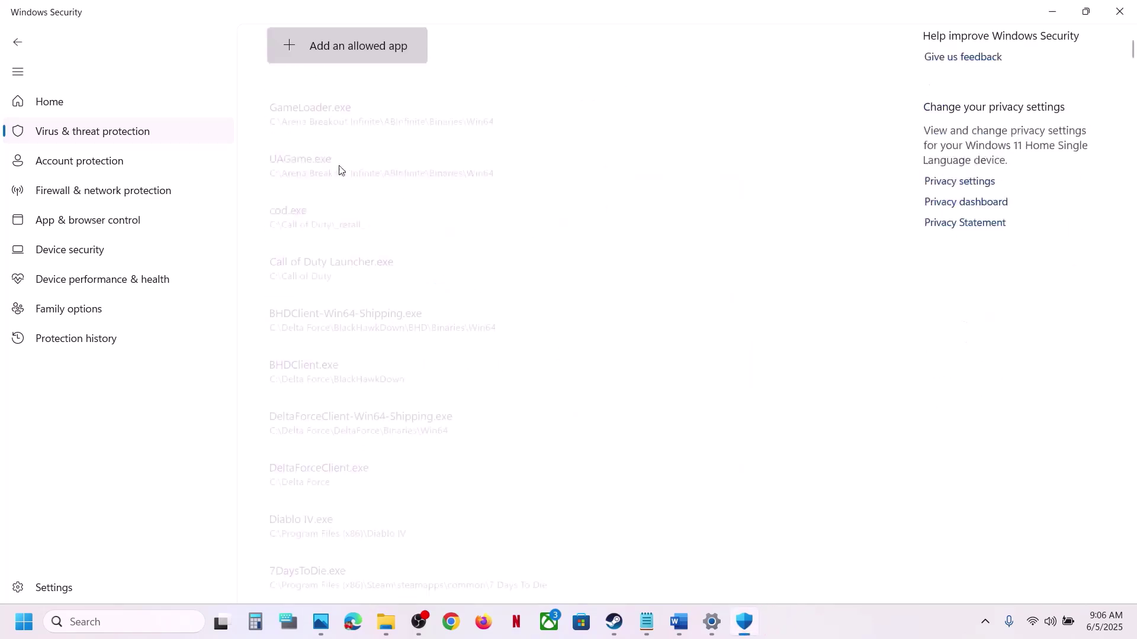
left_click(340, 55)
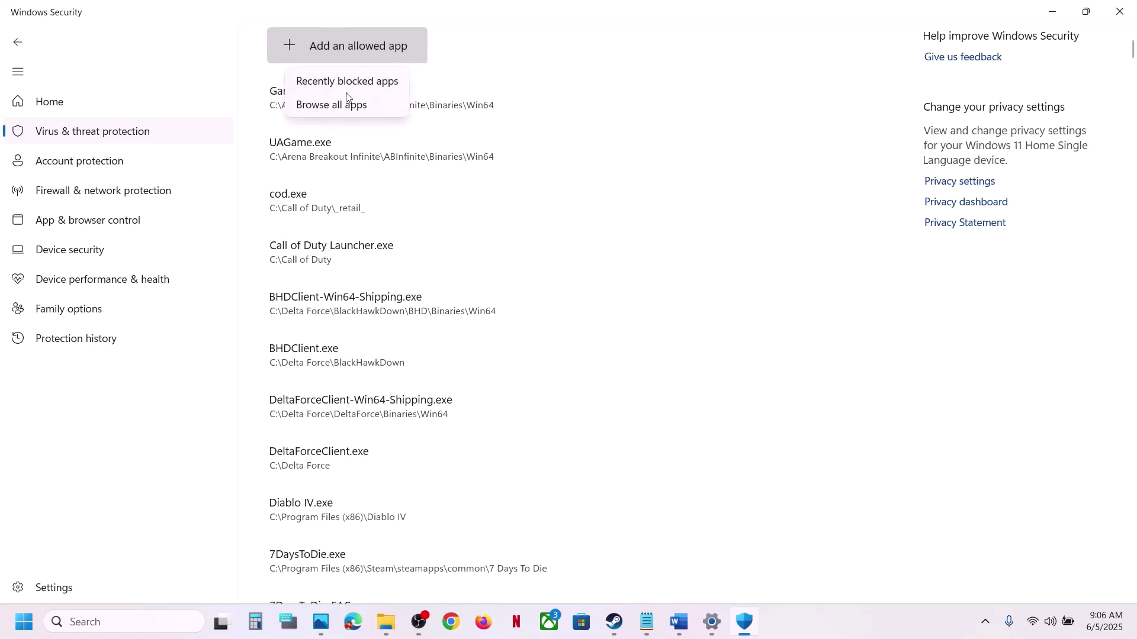
left_click(330, 107)
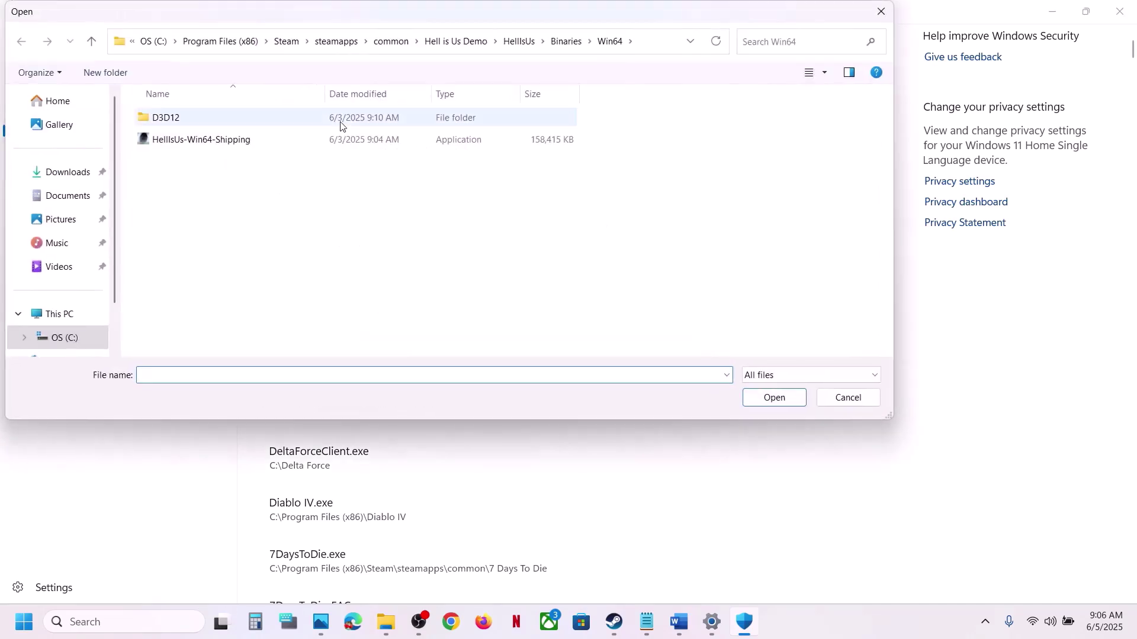
left_click(392, 43)
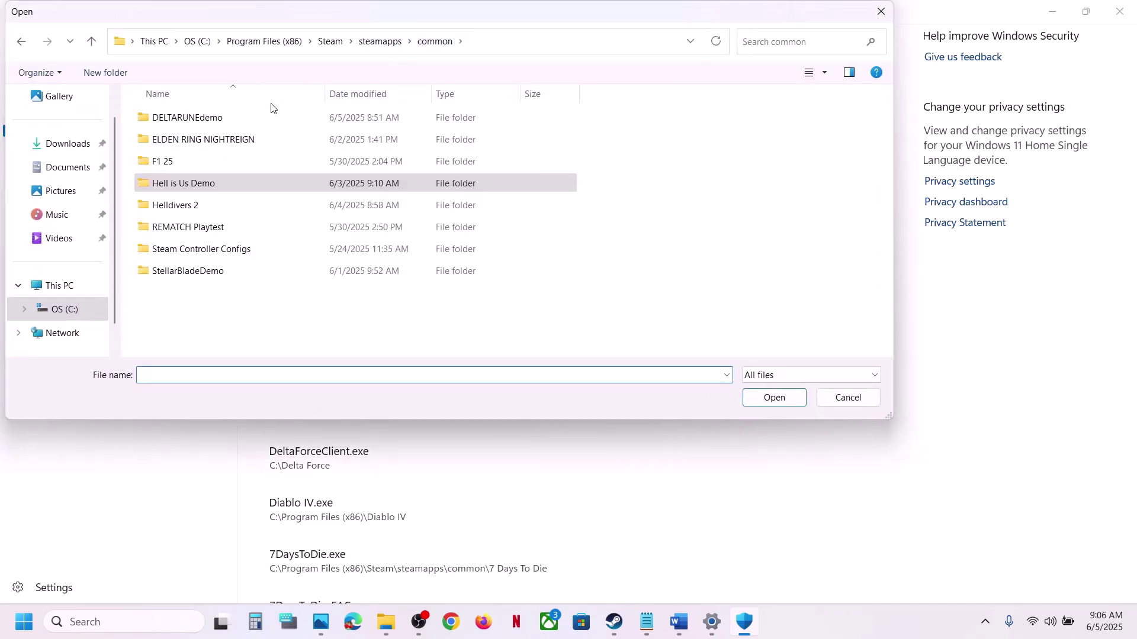
double_click(239, 125)
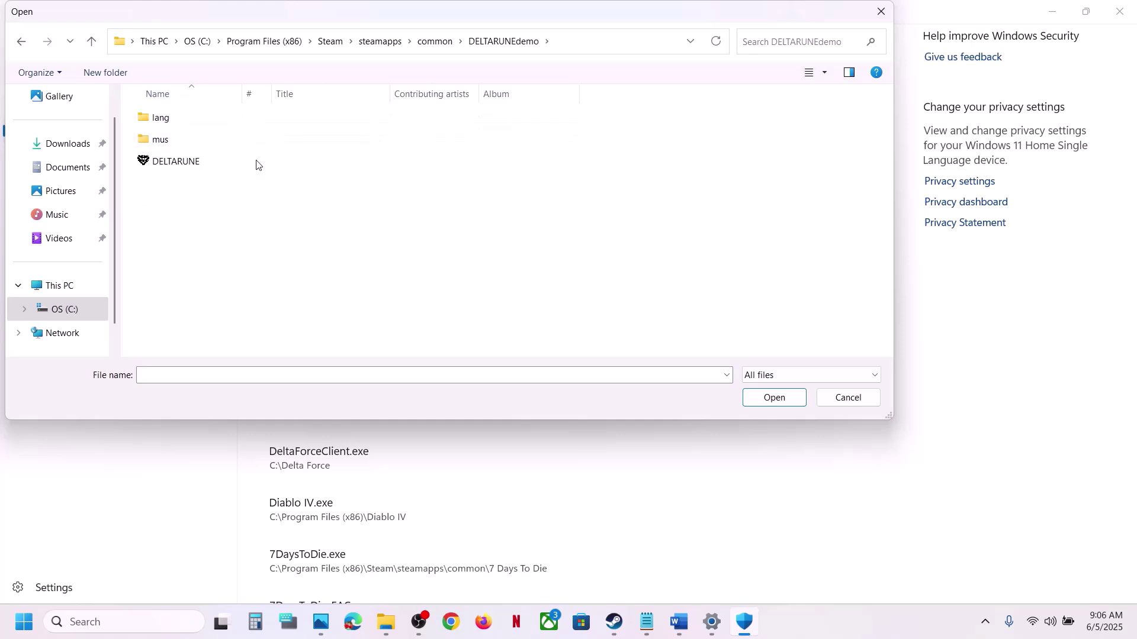
left_click(571, 46)
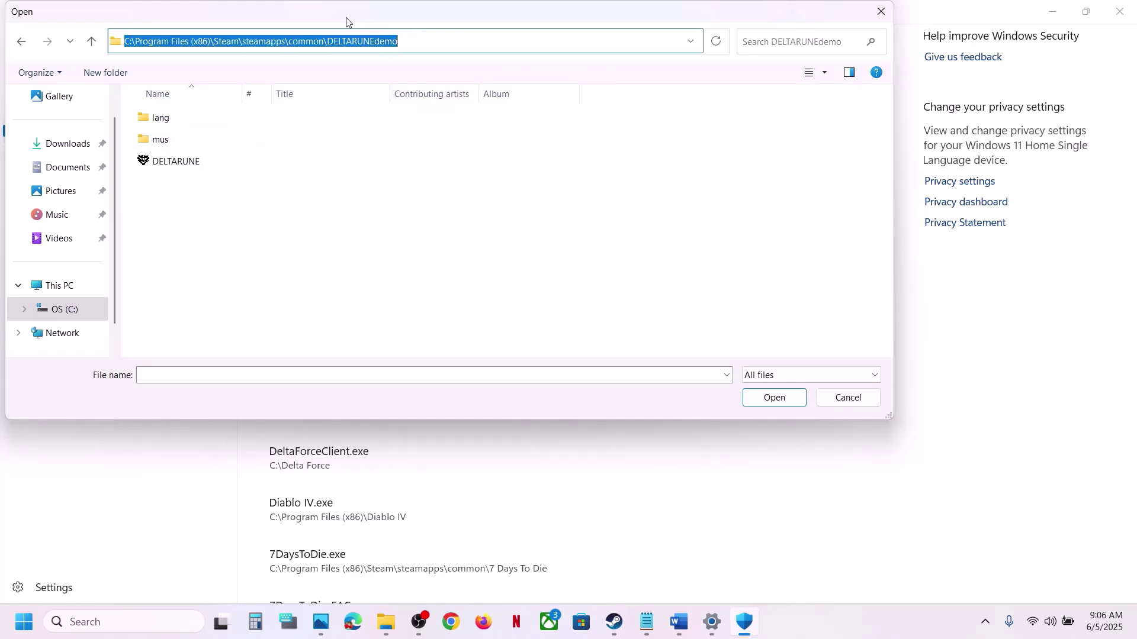
left_click(198, 161)
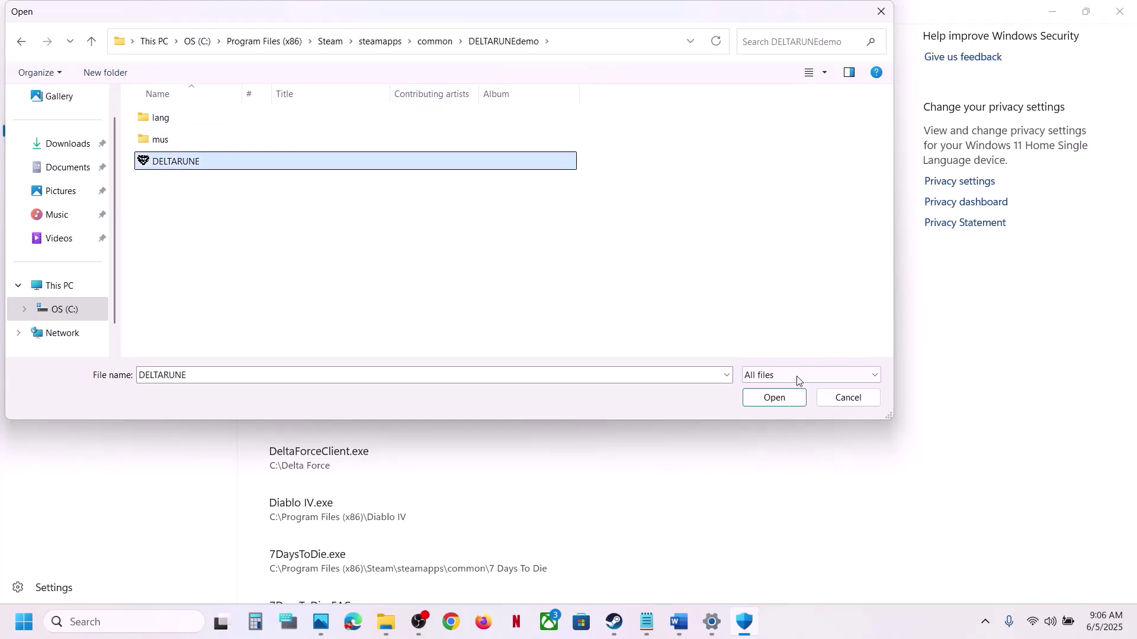
left_click(774, 395)
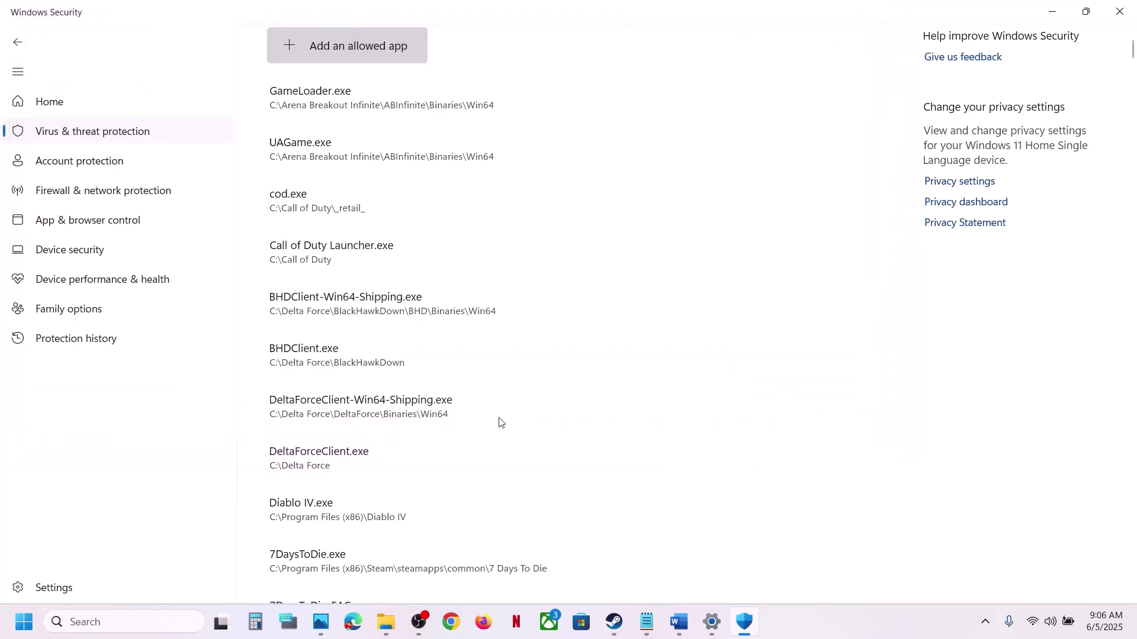
Open Control Panel and go through System and Security to the Windows Defender Firewall allowed apps list
left_click(128, 623)
type("control")
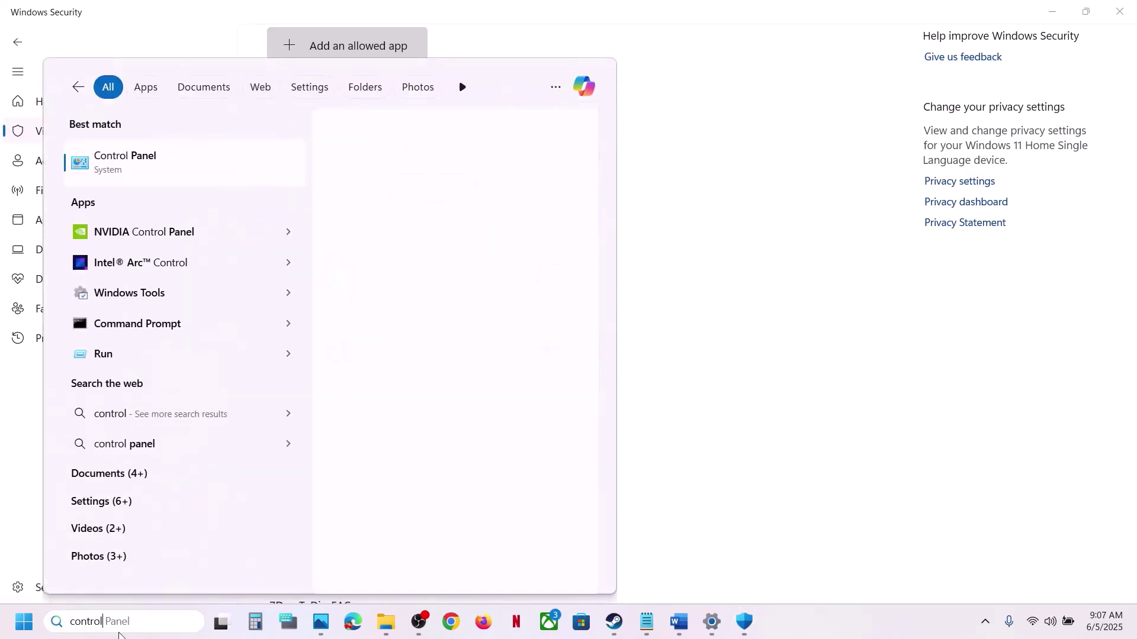
key("Return")
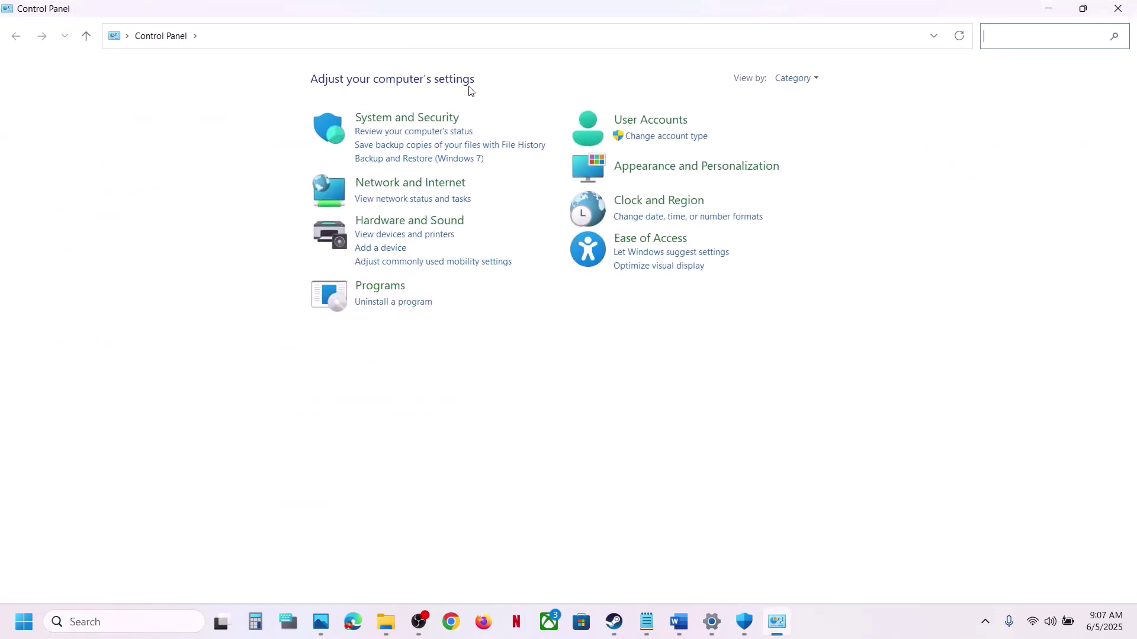
left_click(401, 127)
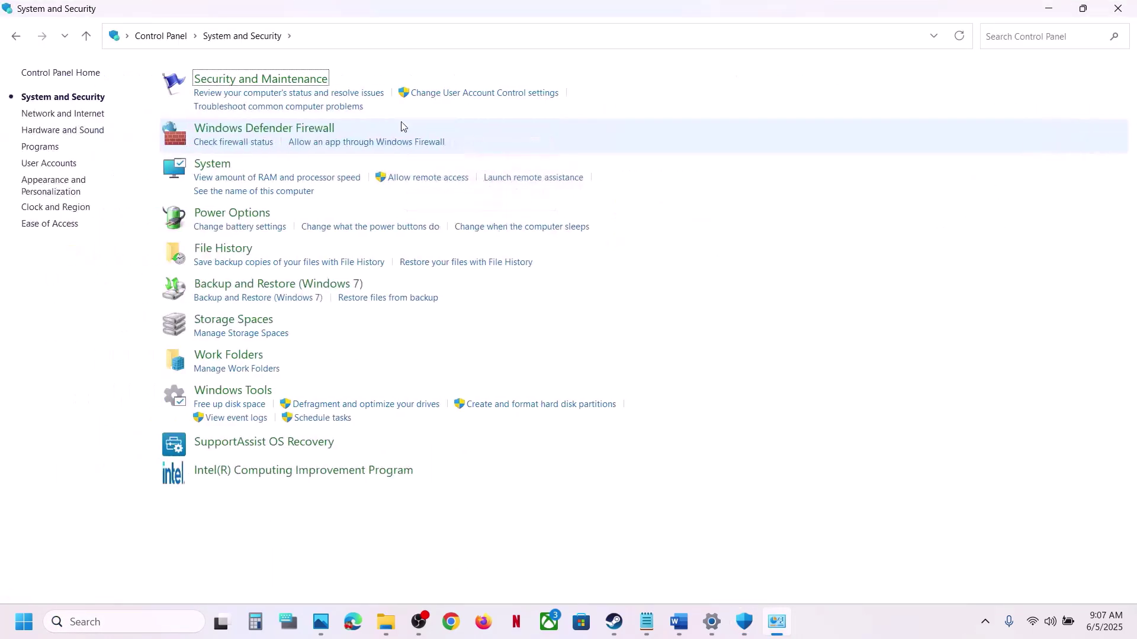
left_click(306, 131)
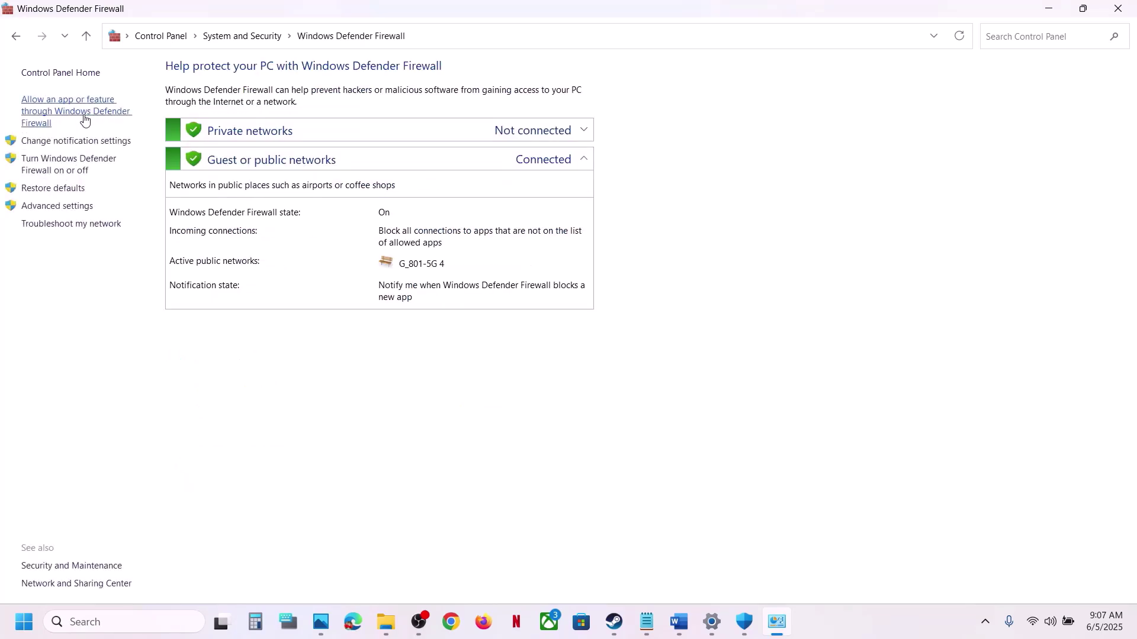
left_click(84, 118)
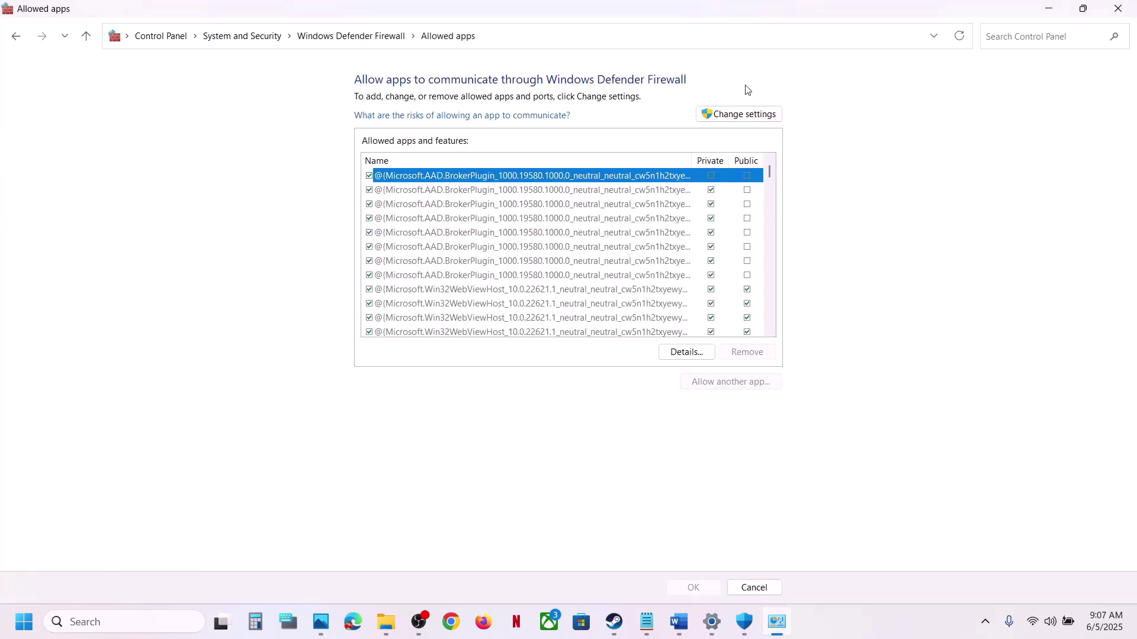
Unlock the firewall's allowed apps settings and try to add the DELTARUNE exe from the DELTARUNEdemo folder
left_click(720, 113)
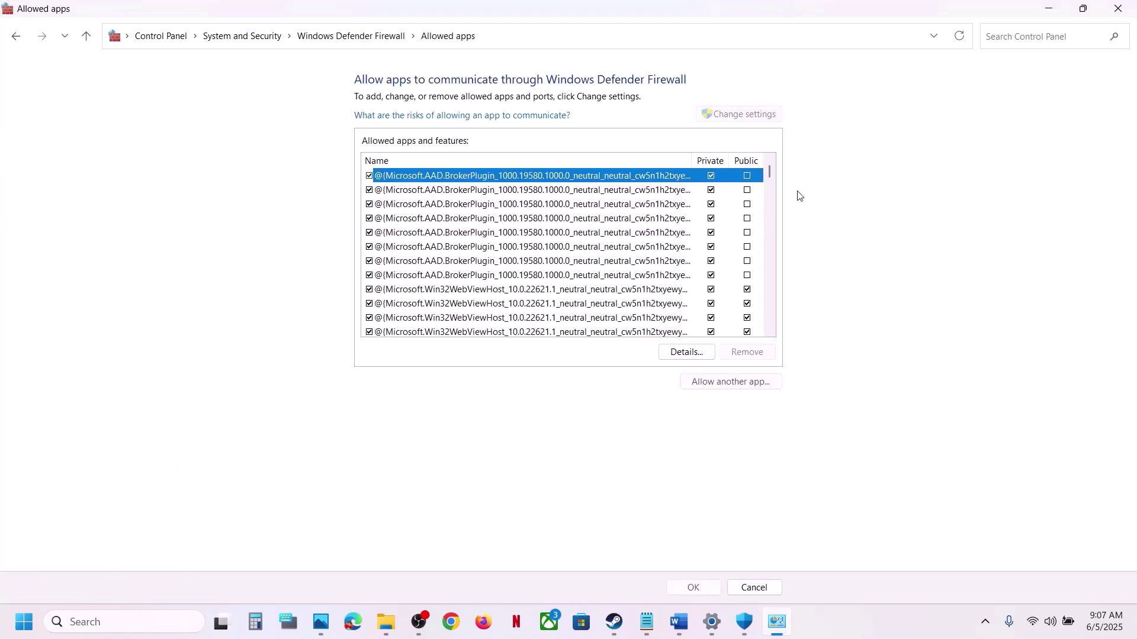
left_click(714, 383)
left_click(664, 379)
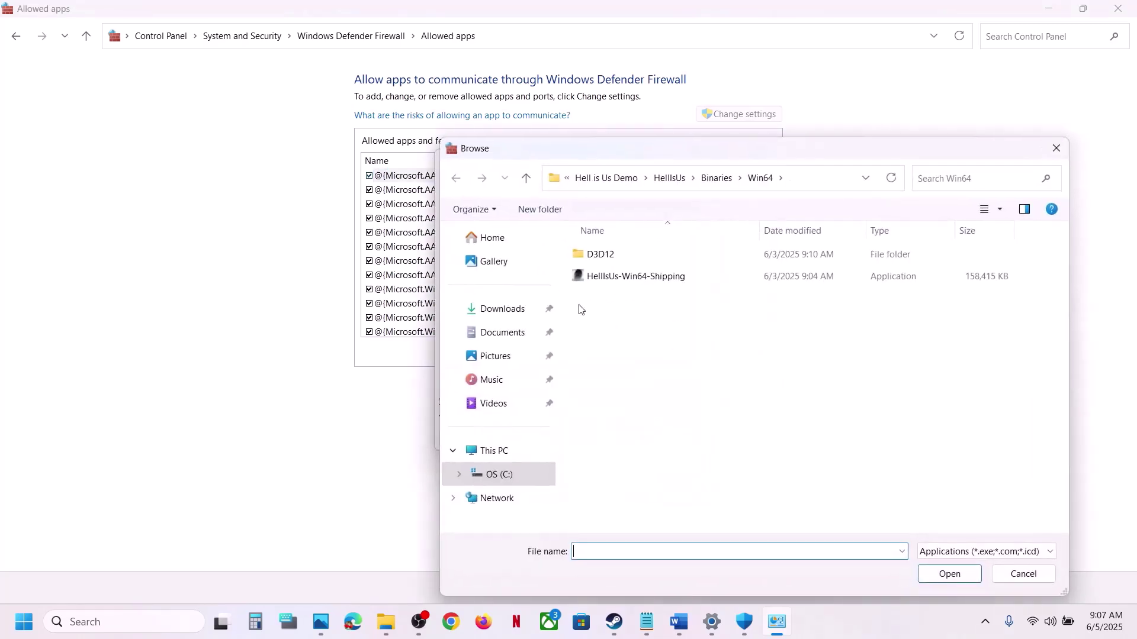
left_click(631, 179)
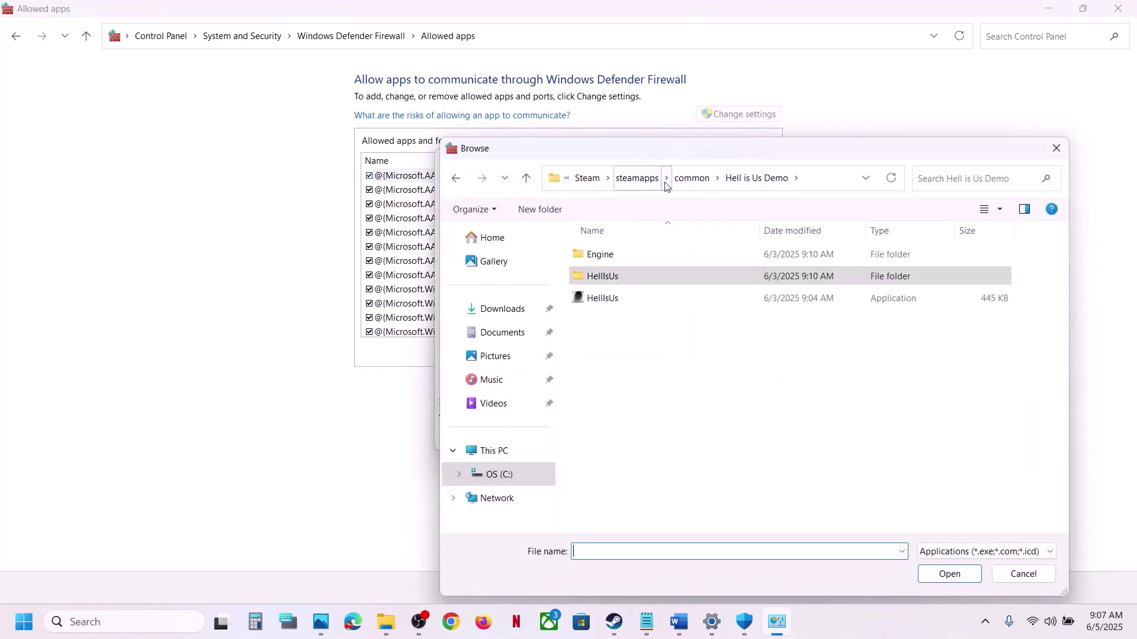
left_click(691, 179)
double_click(640, 254)
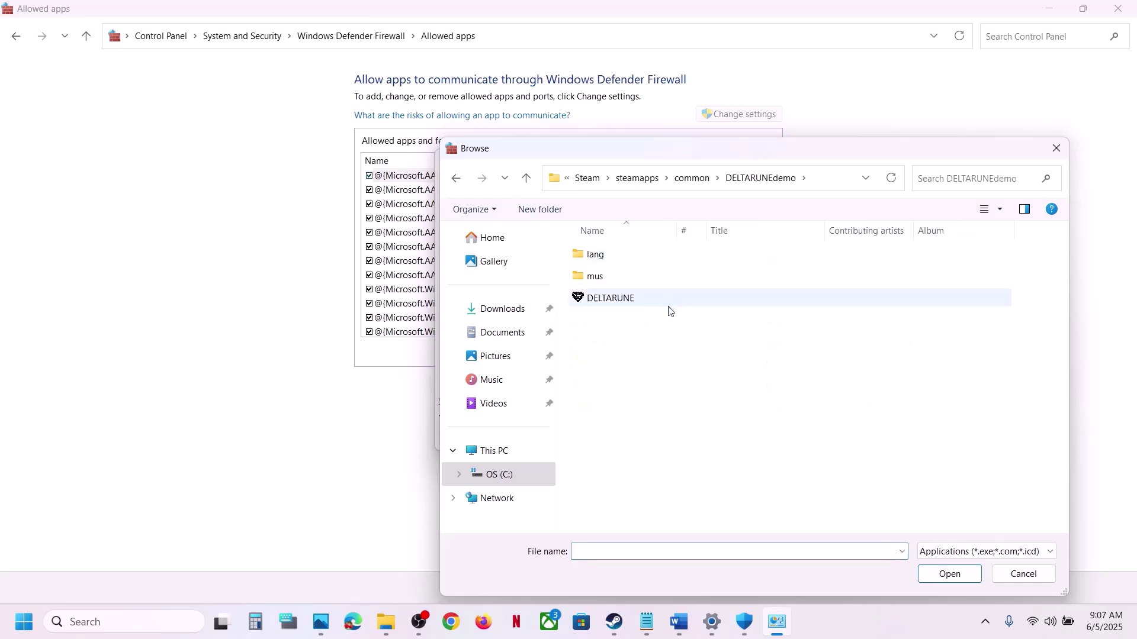
left_click(631, 305)
left_click(946, 575)
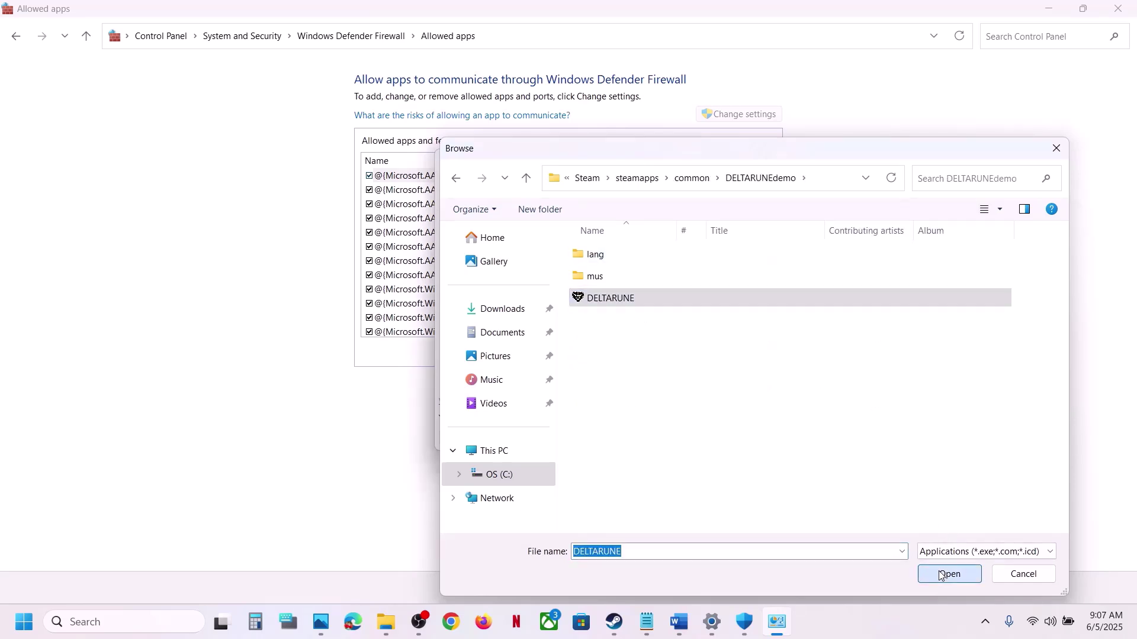
left_click(603, 436)
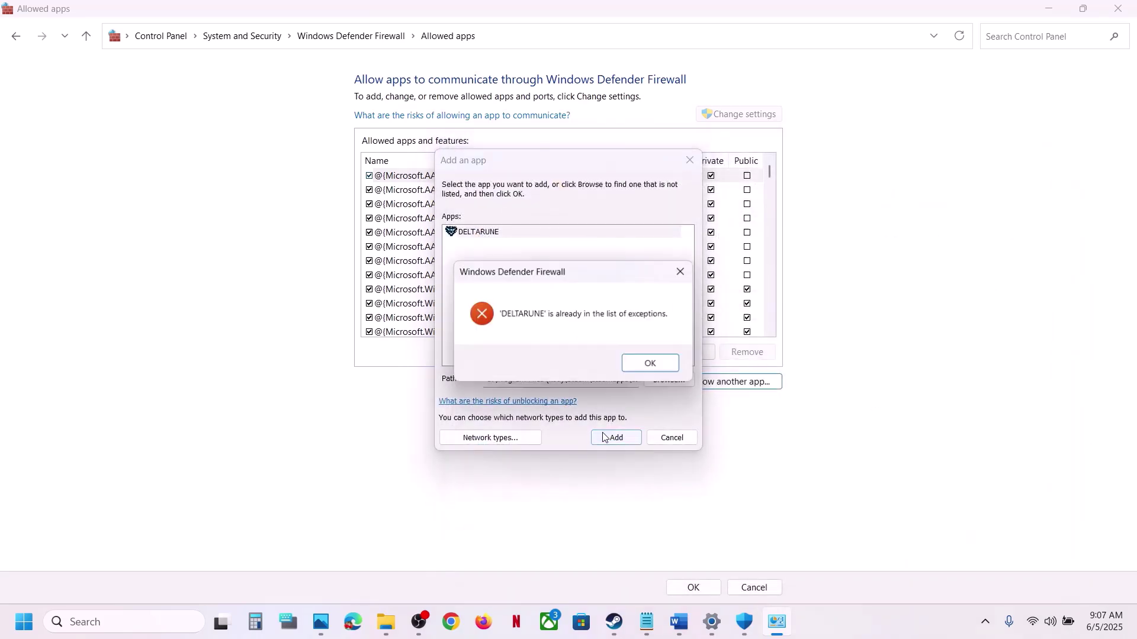
left_click(639, 367)
left_click(689, 160)
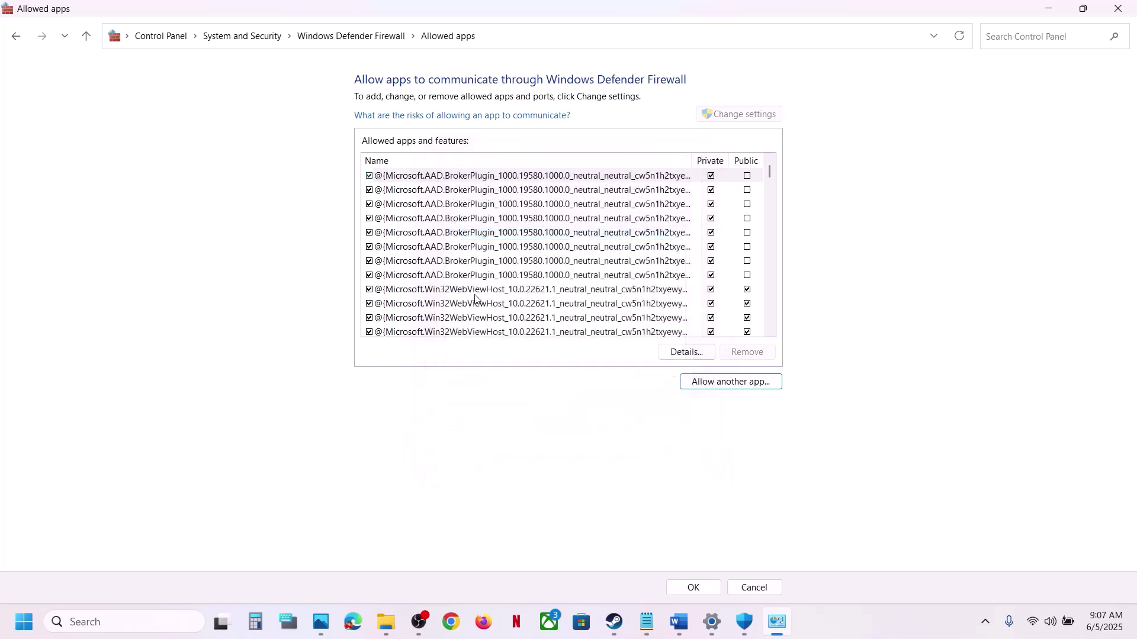
Find the DELTARUNE (Chapter 1 & 2 DEMO) entry in the firewall's allowed apps list and check its Private and Public access
left_click(473, 293)
type("de")
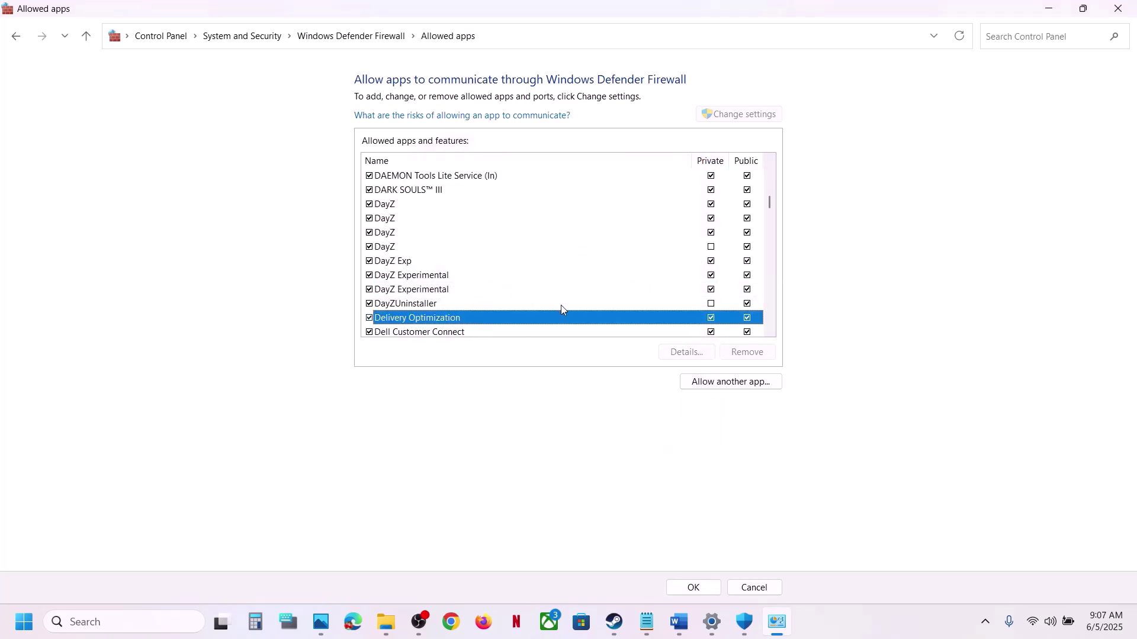
left_click(770, 331)
left_click(770, 331)
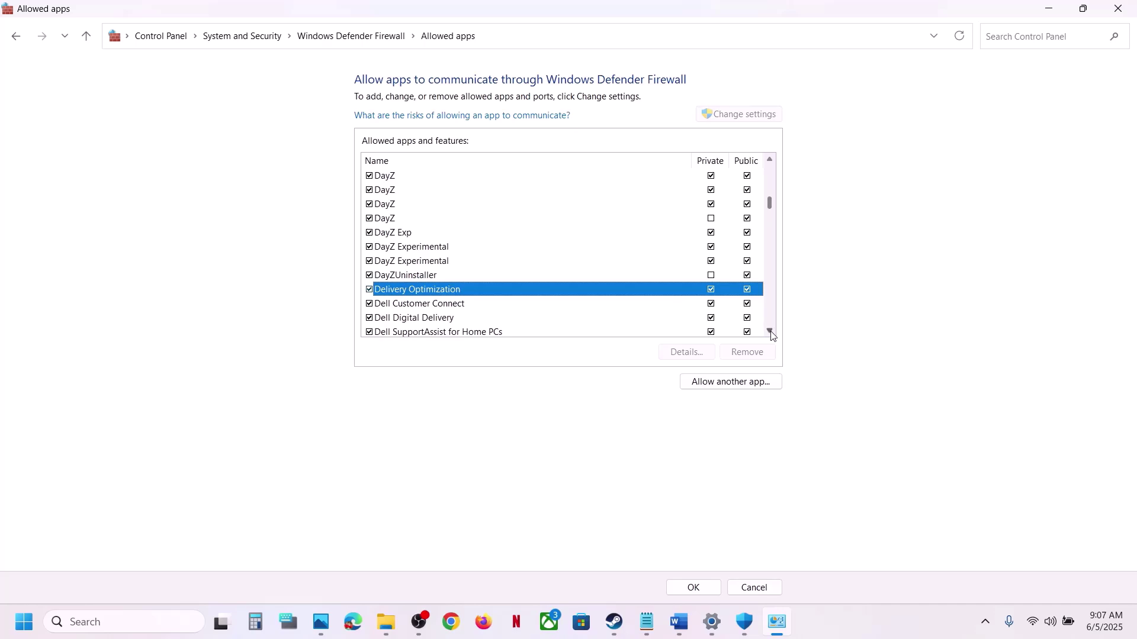
left_click(771, 332)
left_click(770, 331)
left_click(770, 332)
left_click(770, 332)
left_click(770, 331)
left_click(770, 332)
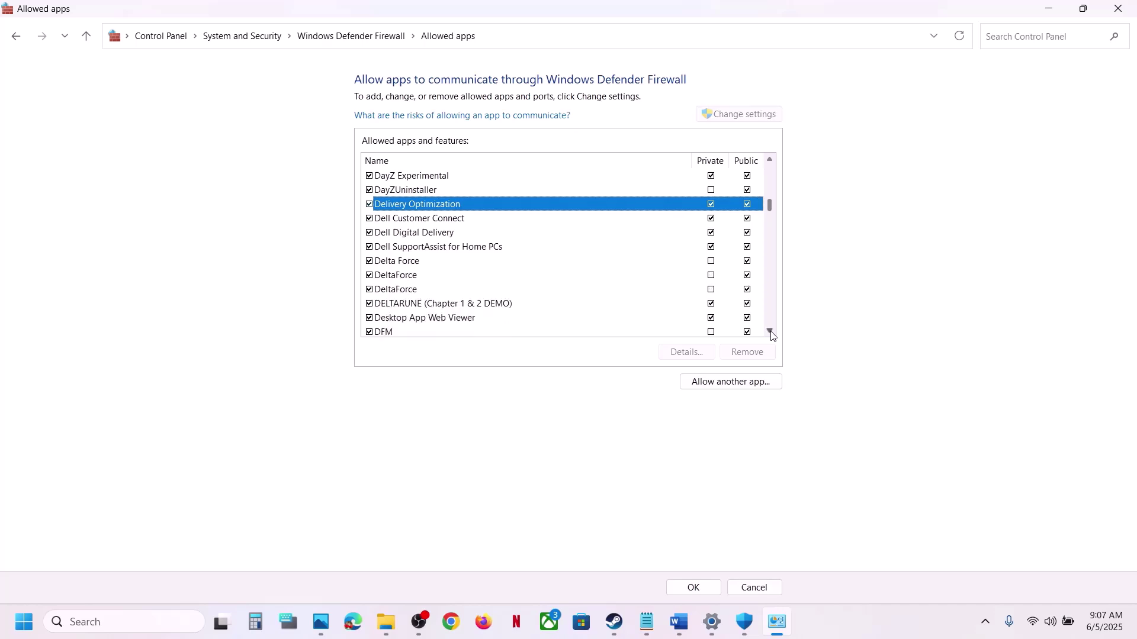
left_click(454, 305)
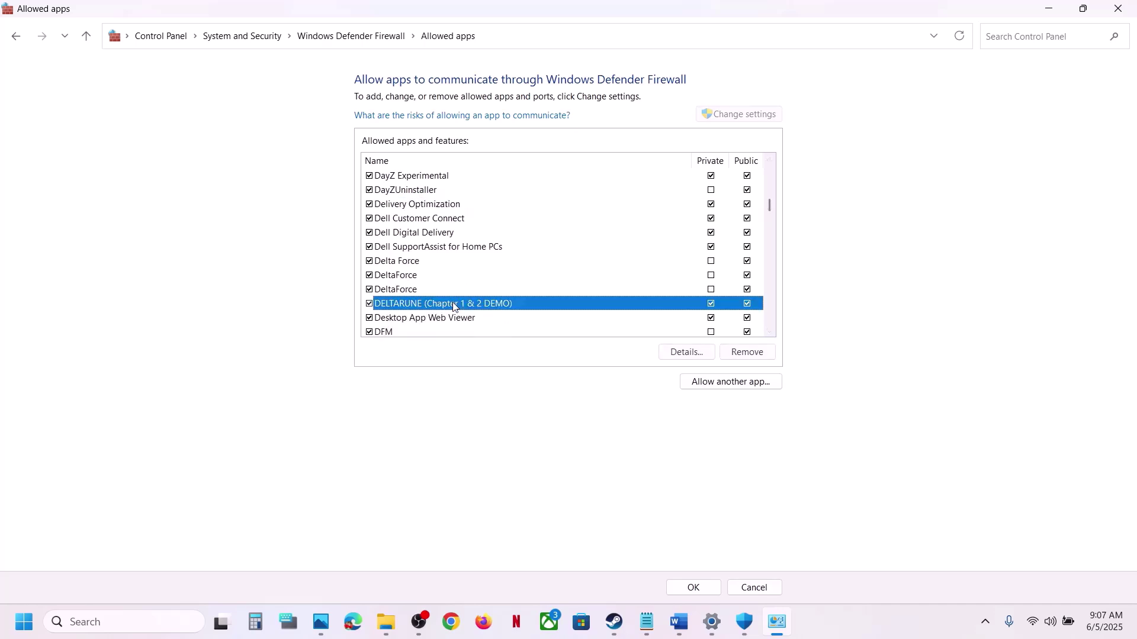
Close the firewall, Windows Security and Settings windows to return to the Word troubleshooting document
left_click(1123, 10)
left_click(1122, 11)
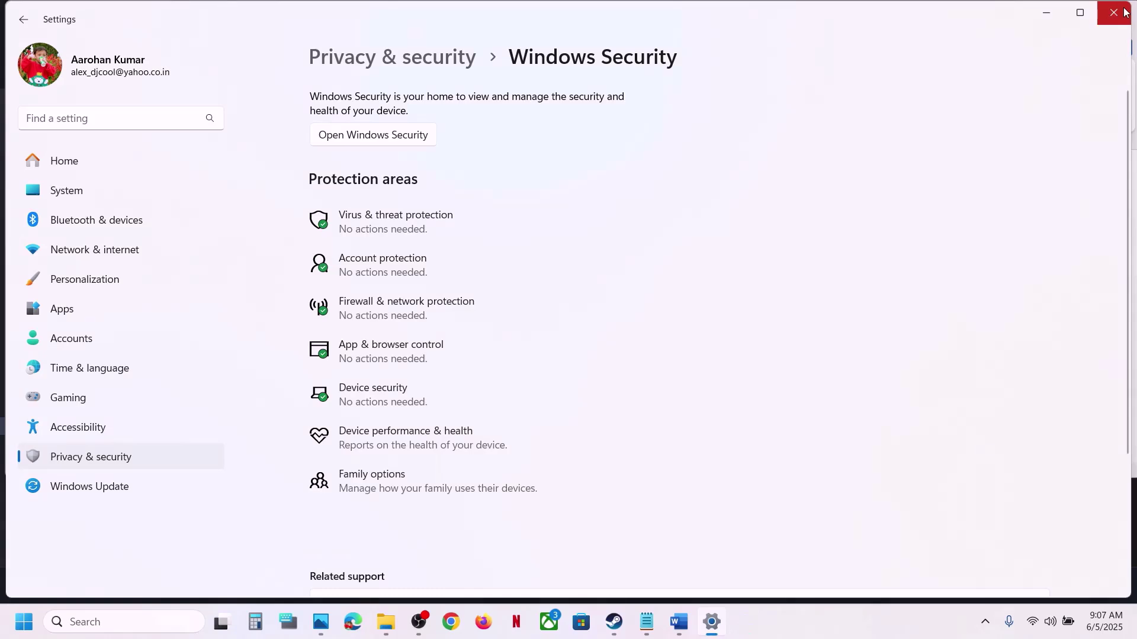
left_click(1125, 12)
Read Step 3 on avoiding overclocking and closing MSI Afterburner/Rivatuner, and continue to Step 4 on launch options
scroll(481, 368, "down", 2)
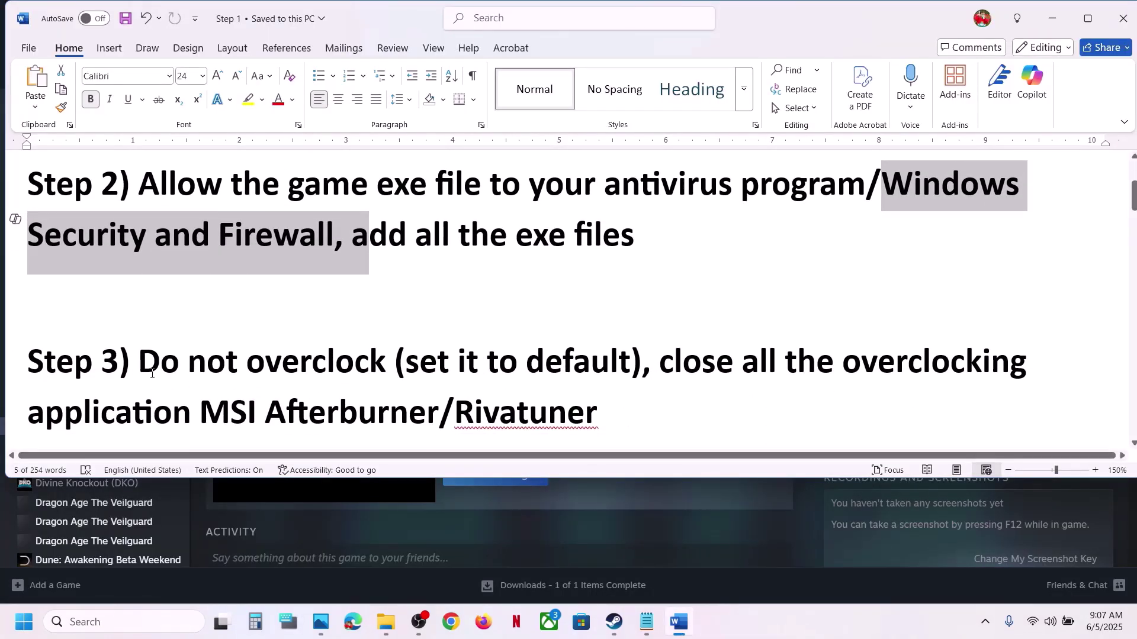
left_click_drag(140, 374, 318, 377)
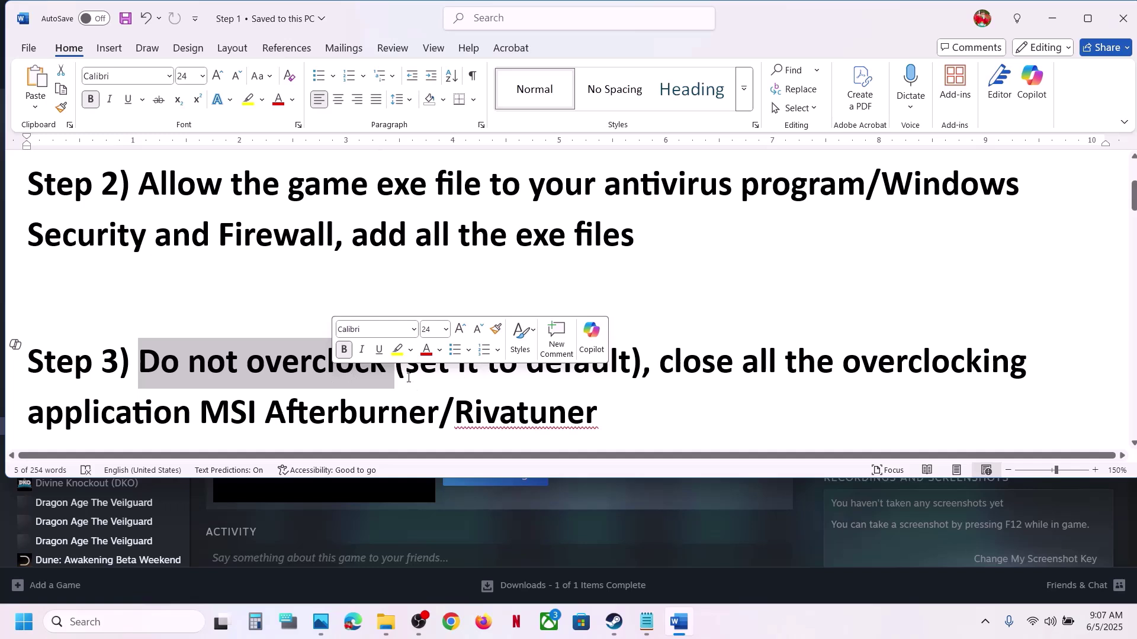
left_click_drag(408, 378, 609, 407)
left_click(615, 409)
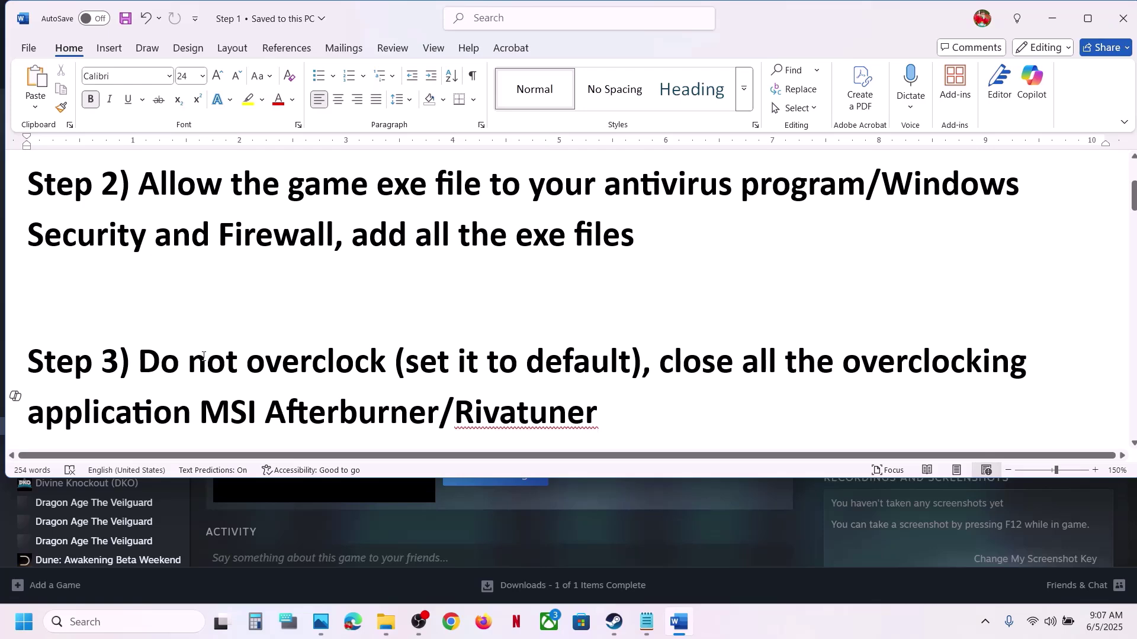
left_click_drag(203, 356, 625, 415)
scroll(566, 390, "down", 2)
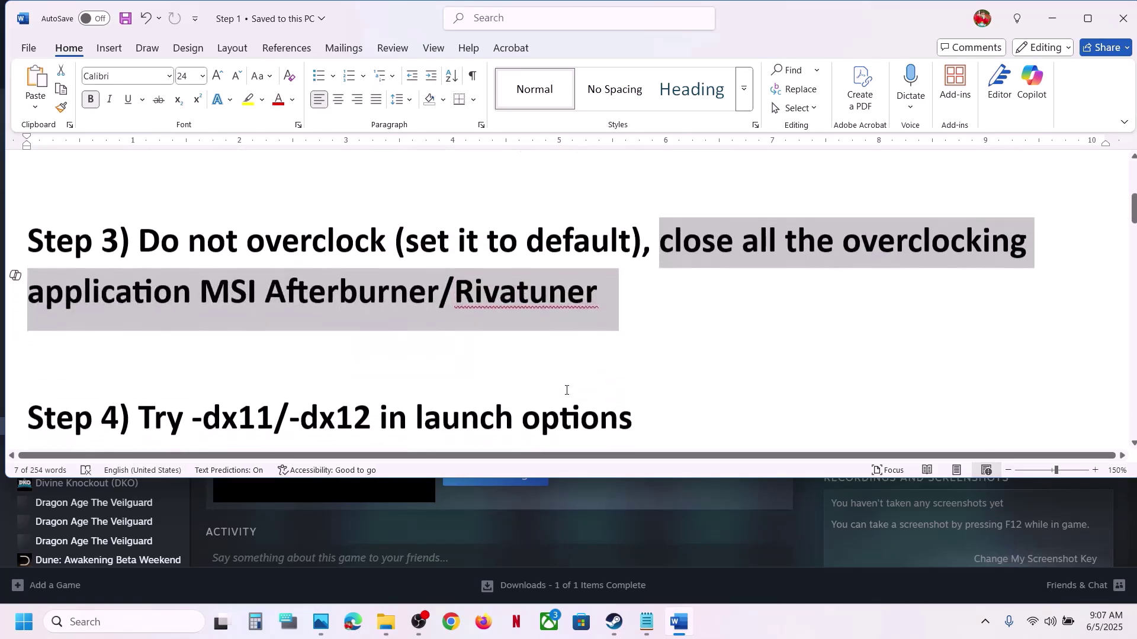
Switch to Steam and set the launch option -dx11 in the properties of DELTARUNE (Chapter 1 & 2 DEMO)
left_click(768, 527)
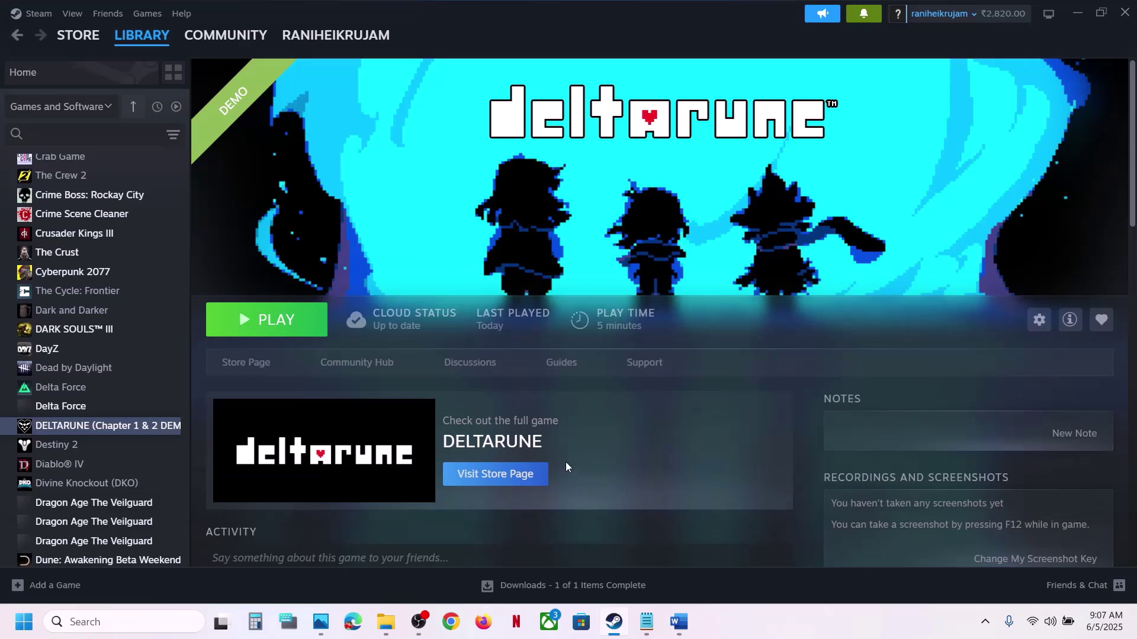
right_click(116, 428)
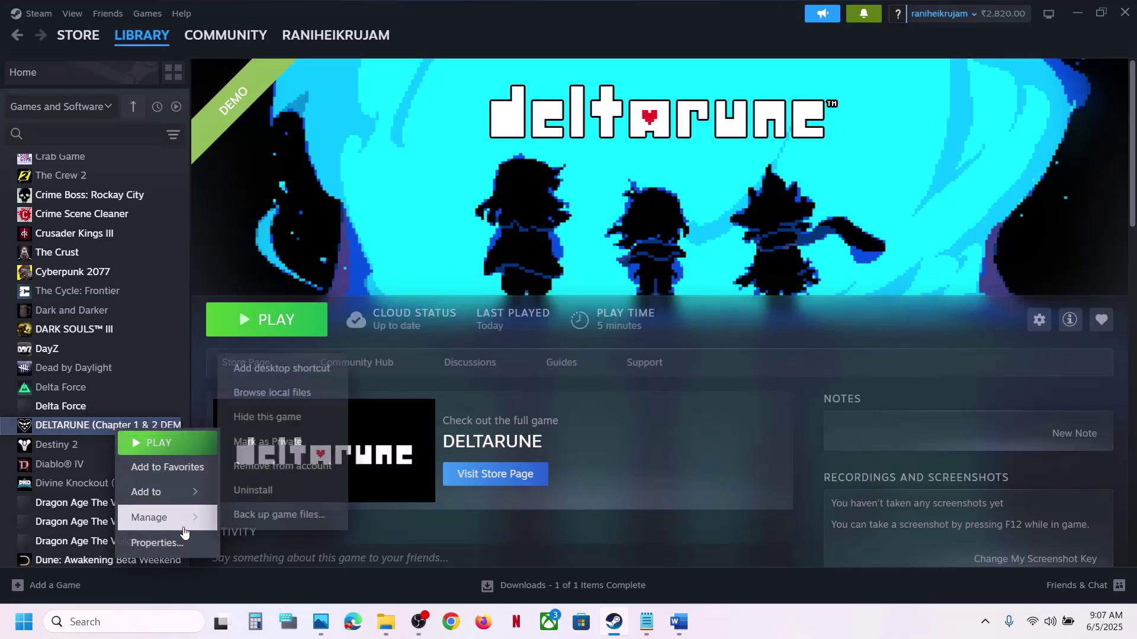
left_click(157, 542)
left_click(492, 387)
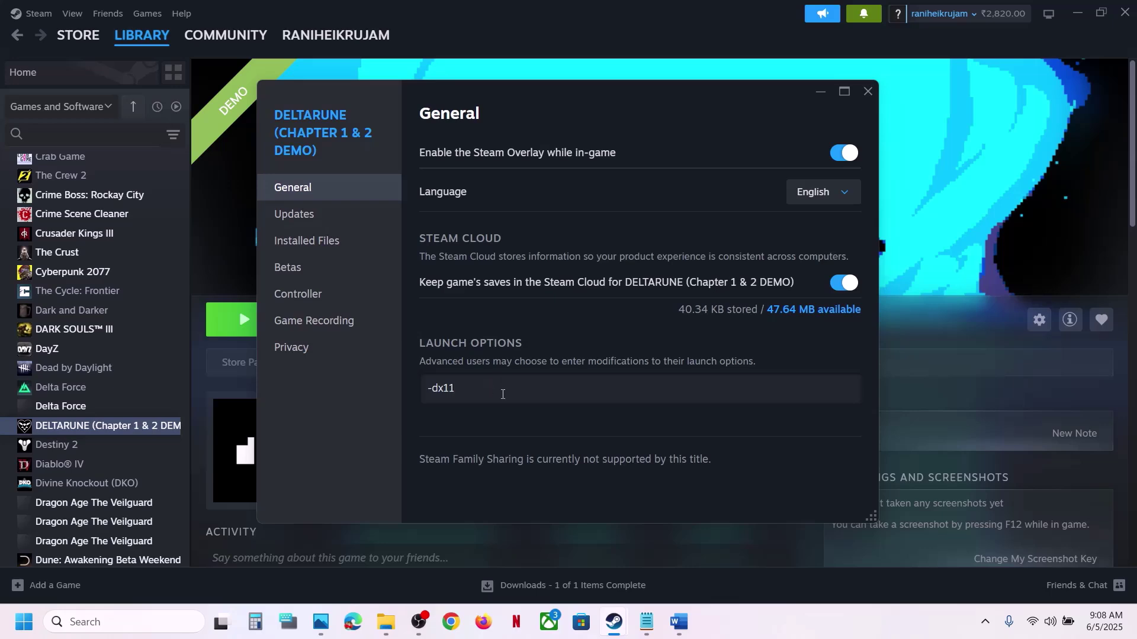
left_click(866, 91)
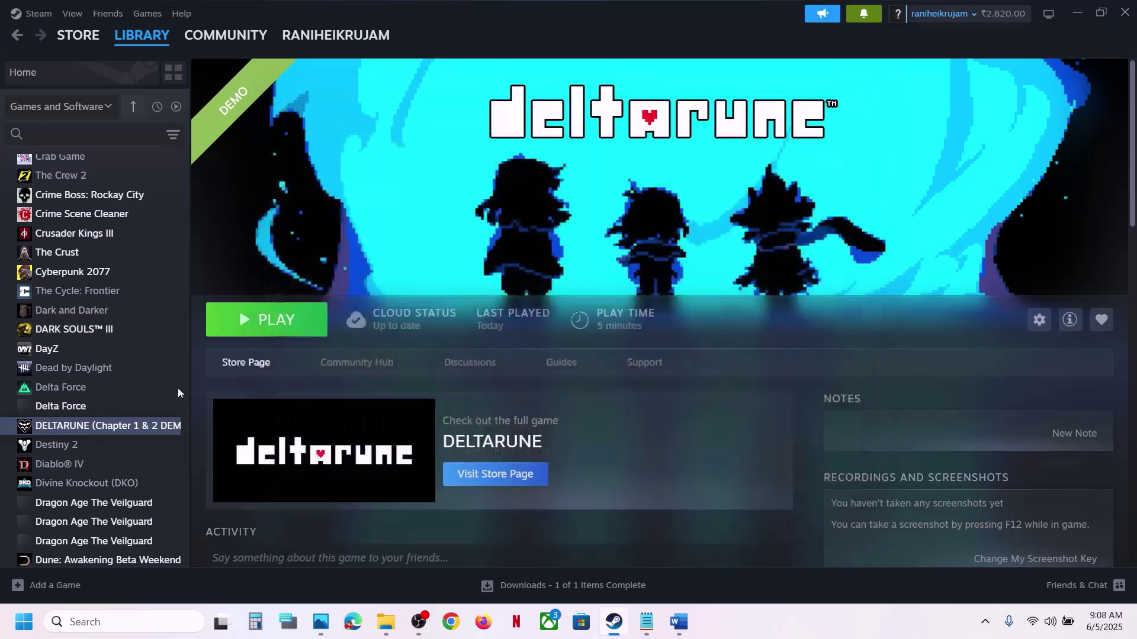
Replace the launch option of DELTARUNE (Chapter 1 & 2 DEMO) with -dx12, clear it again and close the properties
right_click(111, 430)
left_click(171, 545)
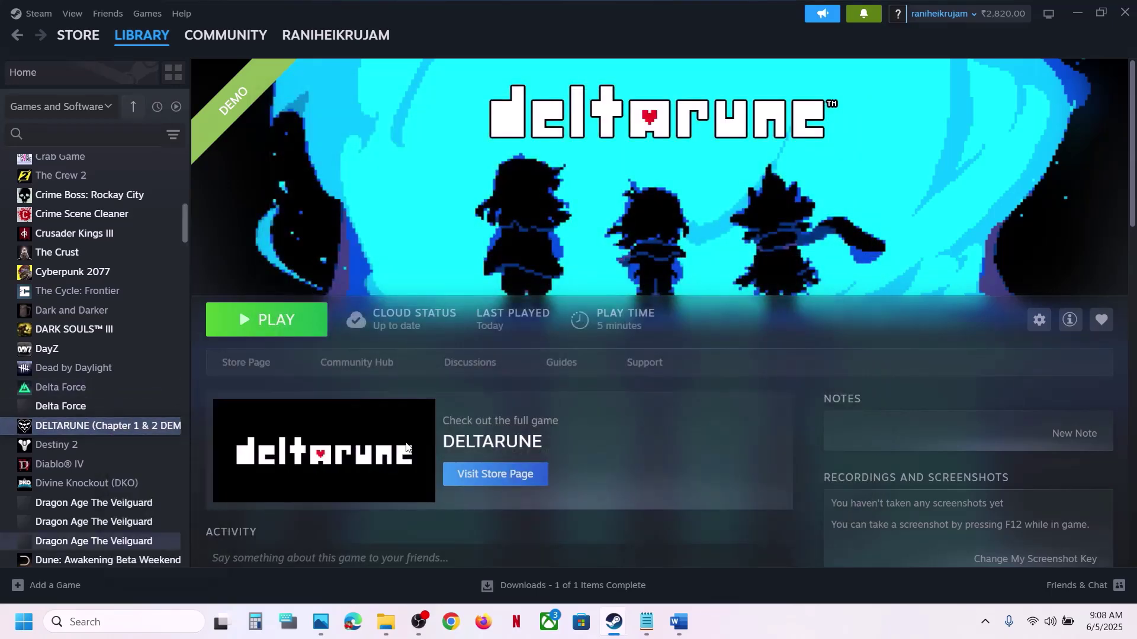
key("ctrl+a")
key("BackSpace")
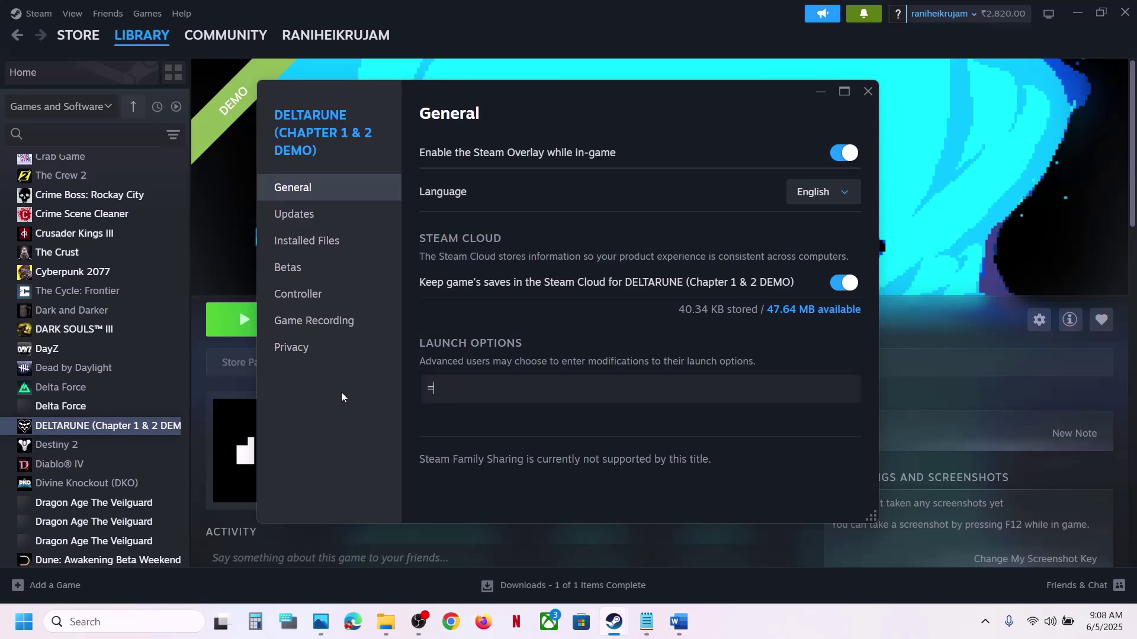
type("-dx12")
key("BackSpace")
left_click(871, 93)
Switch to the Word document and read Step 5 on renaming or deleting the save game files after creating a backup
mouse_move(675, 614)
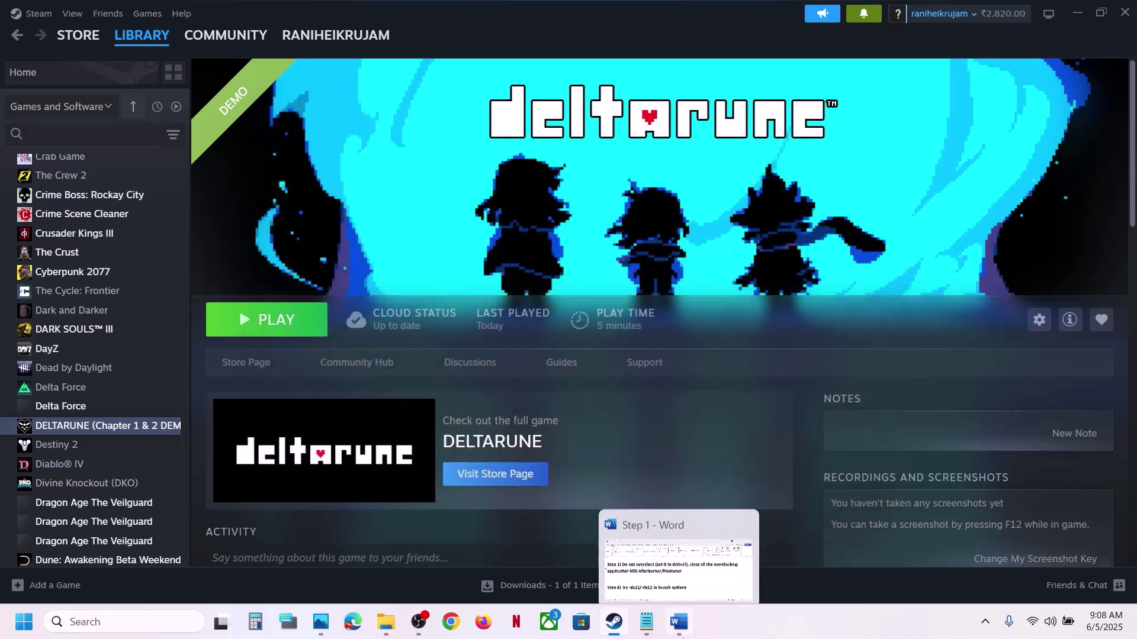
left_click(683, 588)
left_click(392, 306)
scroll(392, 306, "down", 3)
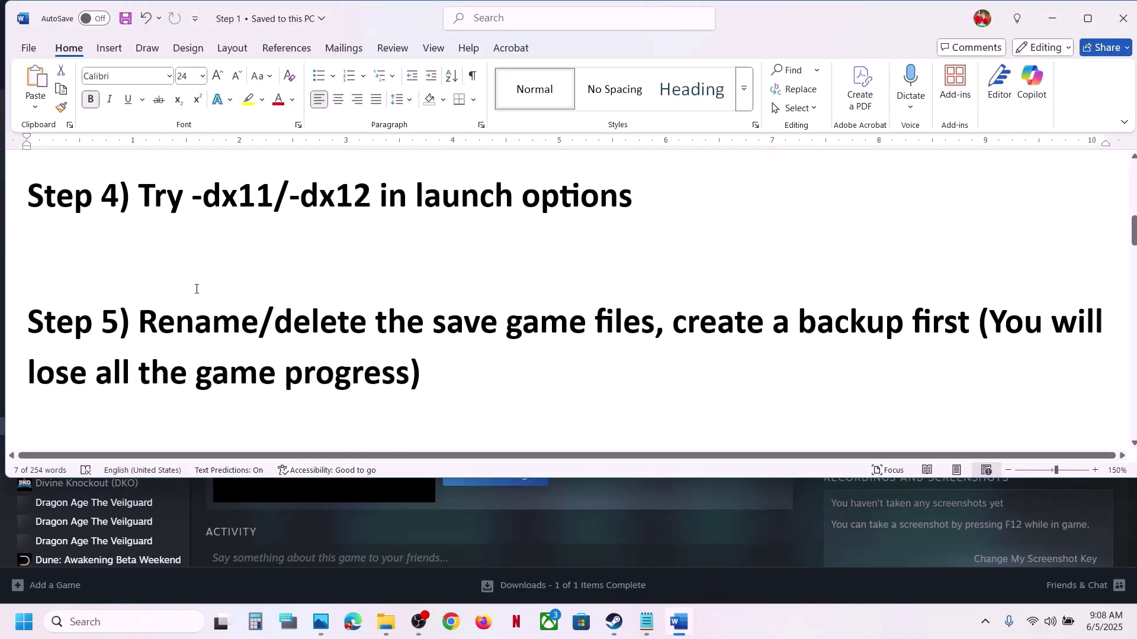
left_click_drag(154, 317, 647, 318)
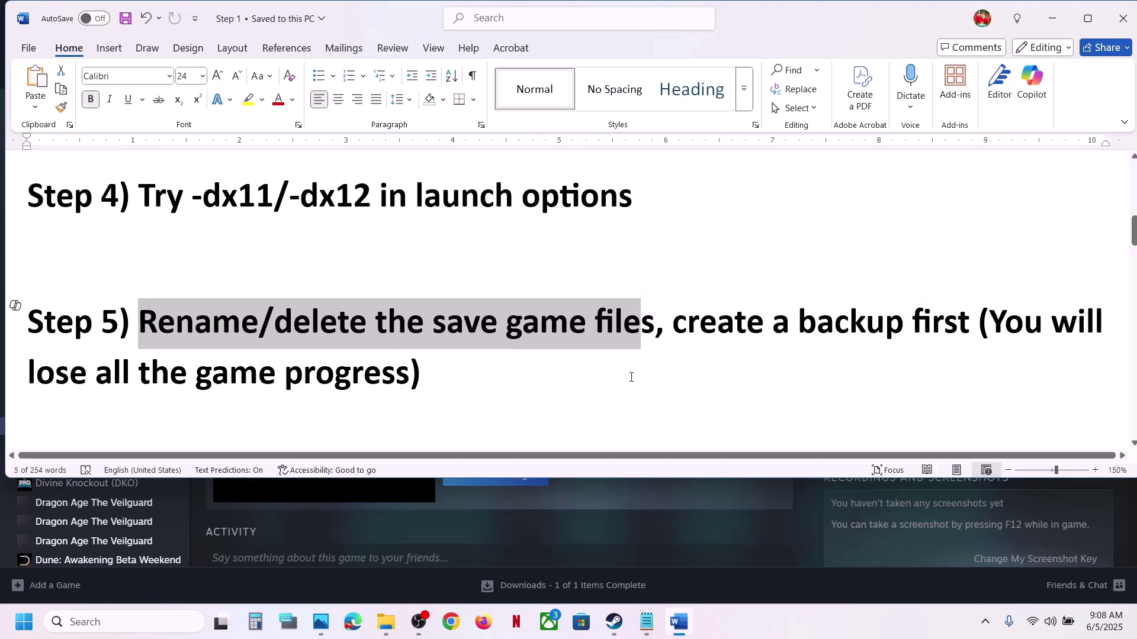
left_click_drag(983, 319, 433, 374)
left_click(434, 374)
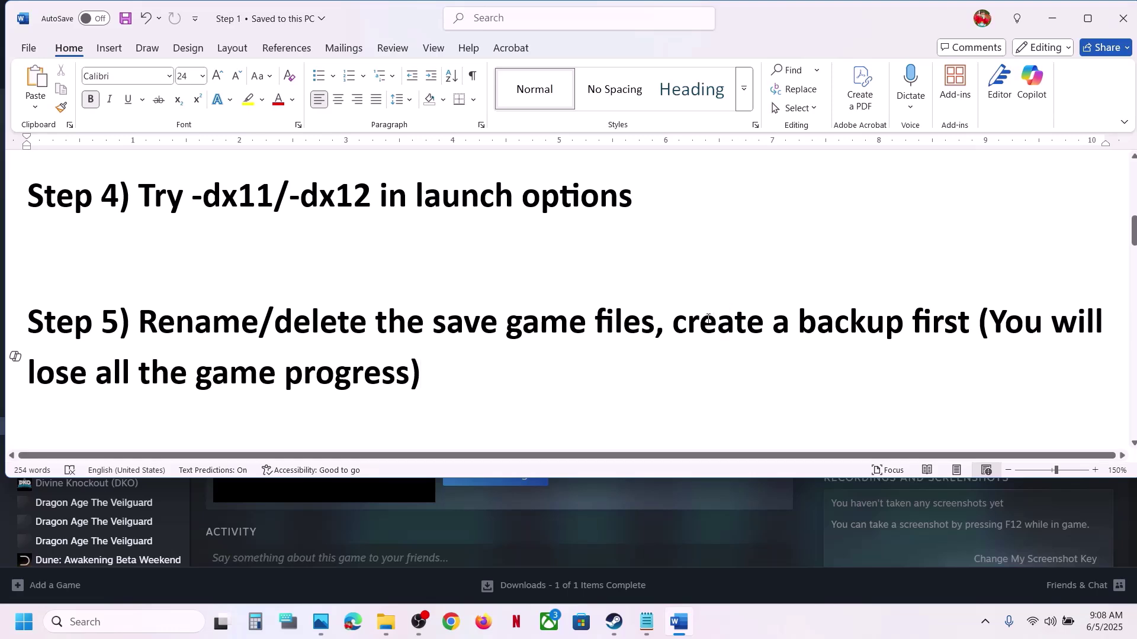
left_click_drag(675, 324, 977, 324)
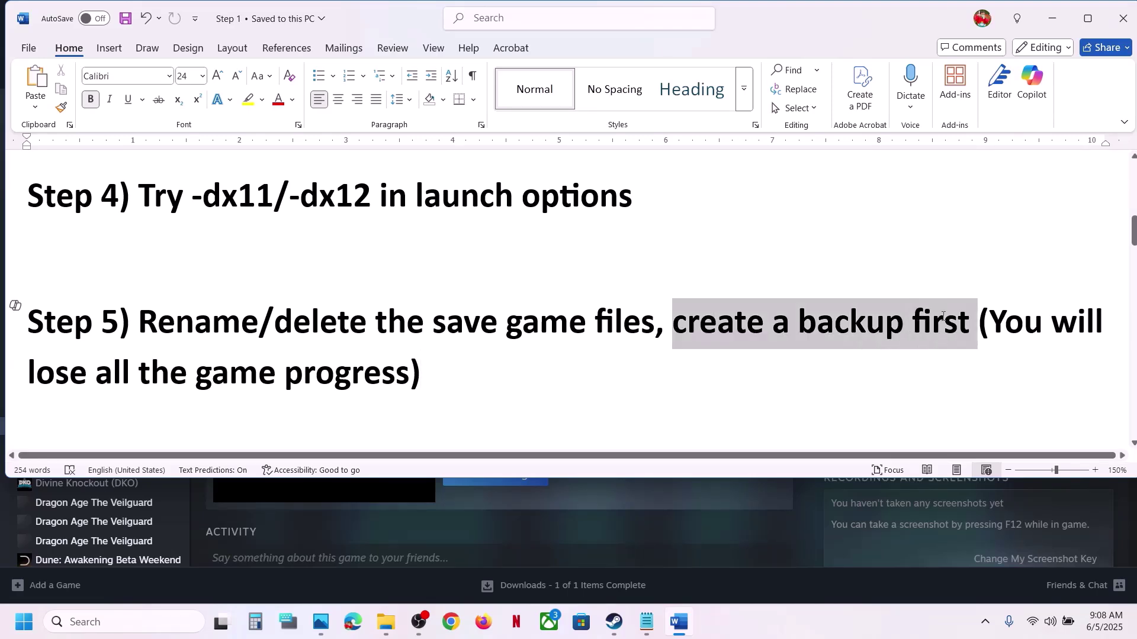
left_click(638, 548)
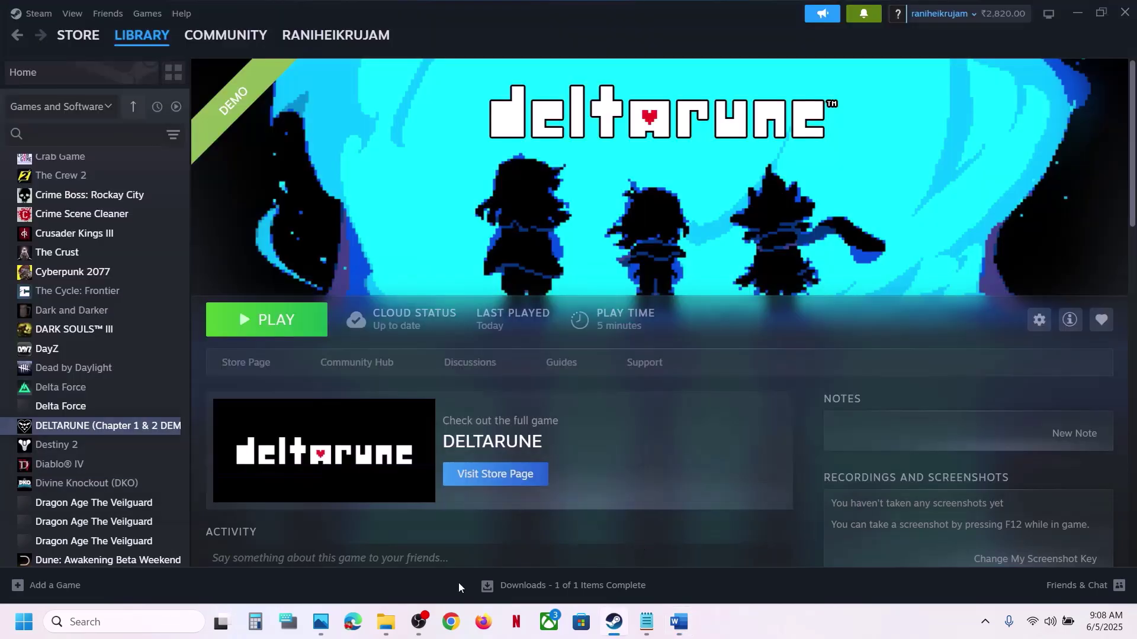
Switch to File Explorer and open the user's profile folder inside Users on the C: drive
left_click(386, 623)
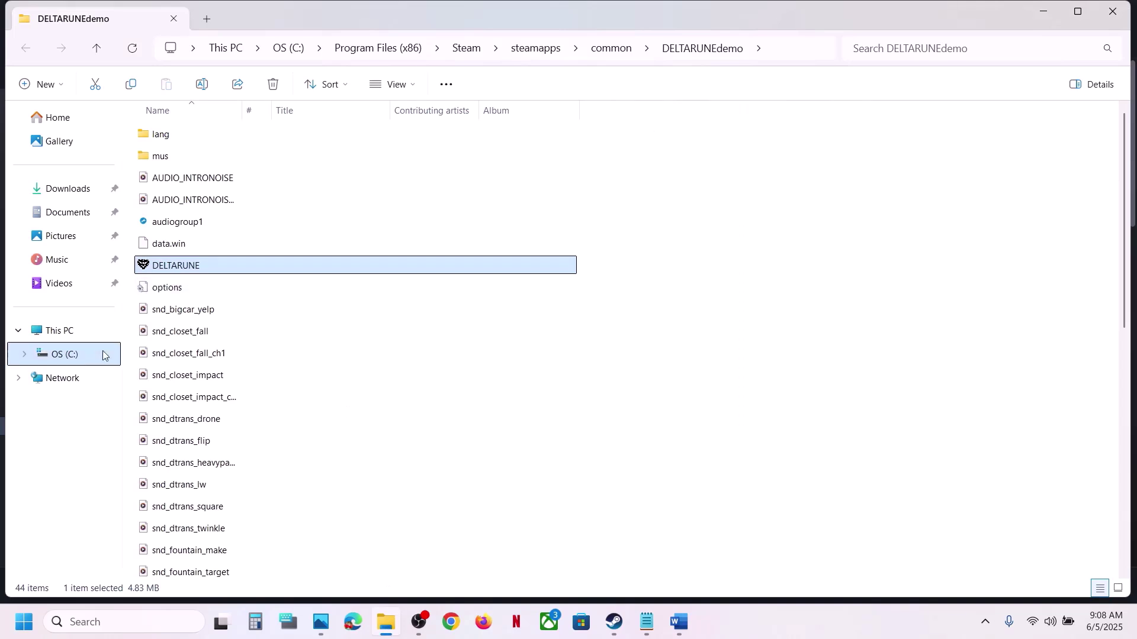
left_click(65, 336)
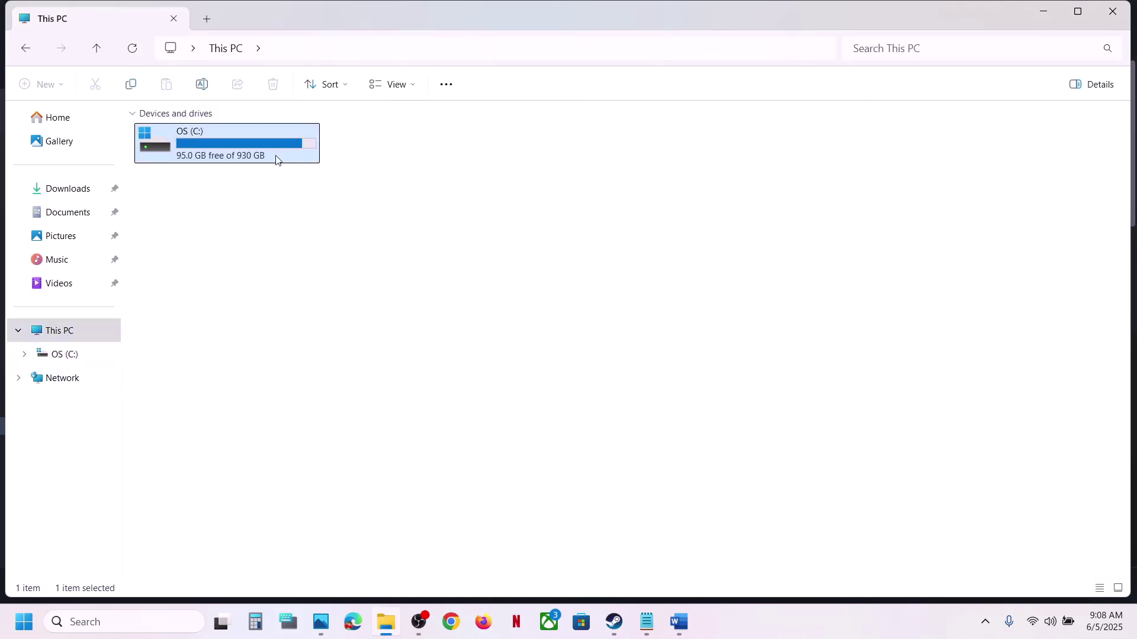
double_click(277, 160)
scroll(272, 432, "down", 4)
double_click(198, 397)
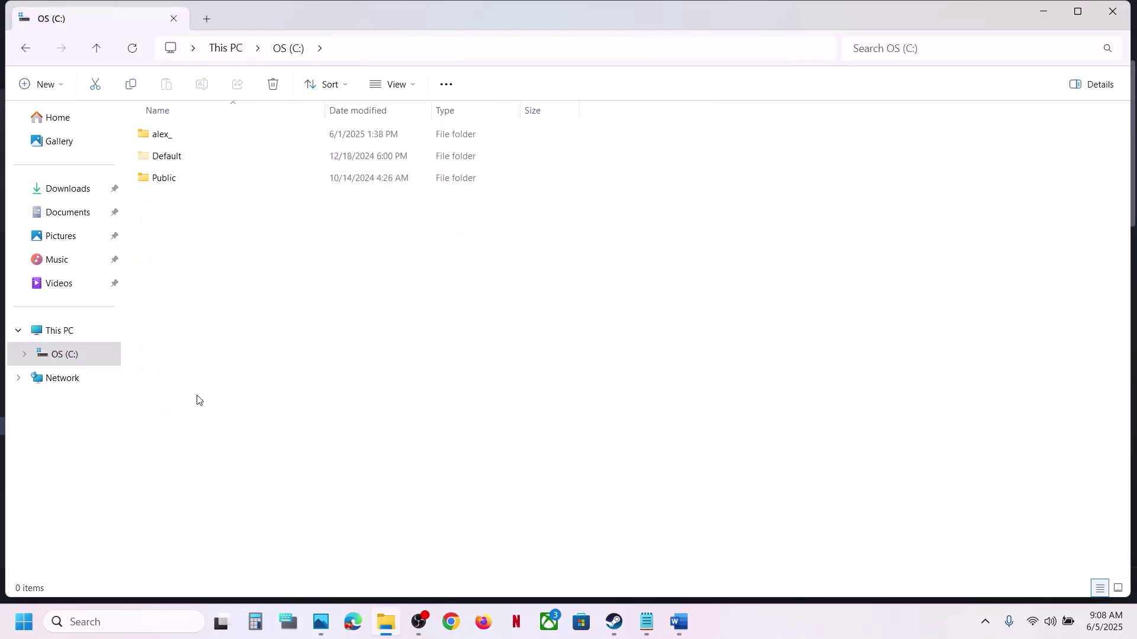
left_click(176, 143)
double_click(176, 142)
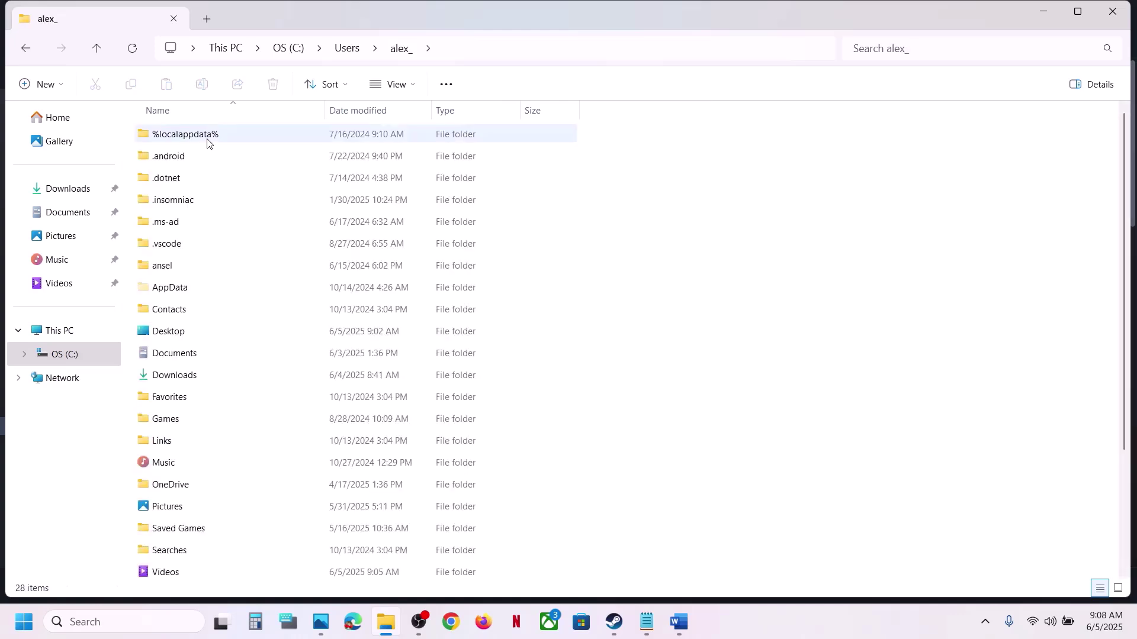
Check the hidden items display option and open the Local folder inside AppData
left_click(177, 290)
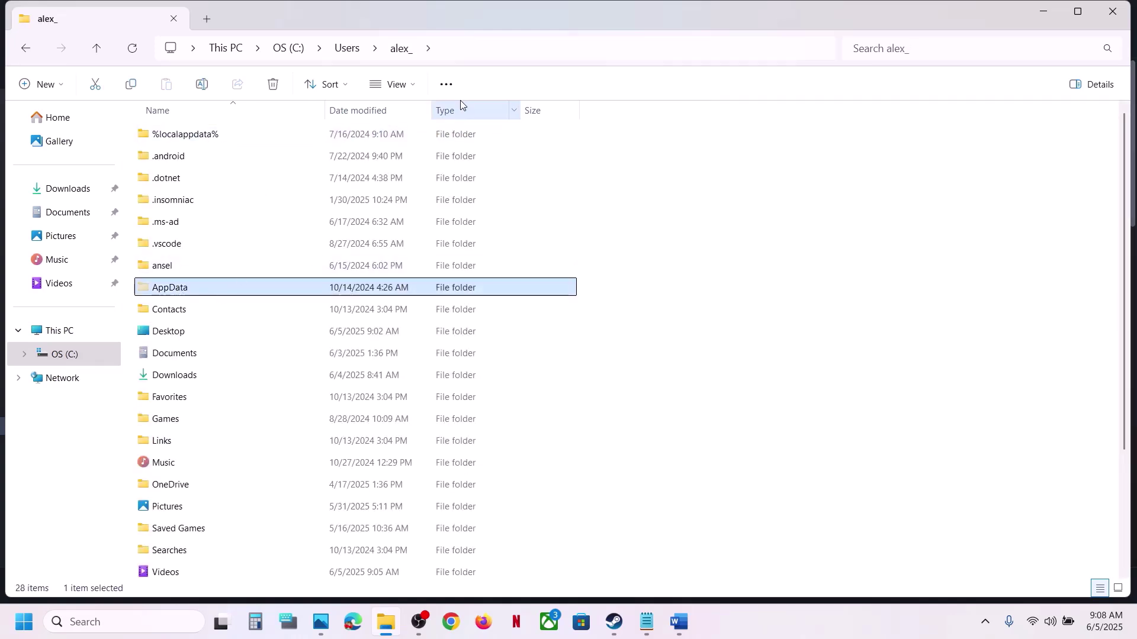
left_click(416, 89)
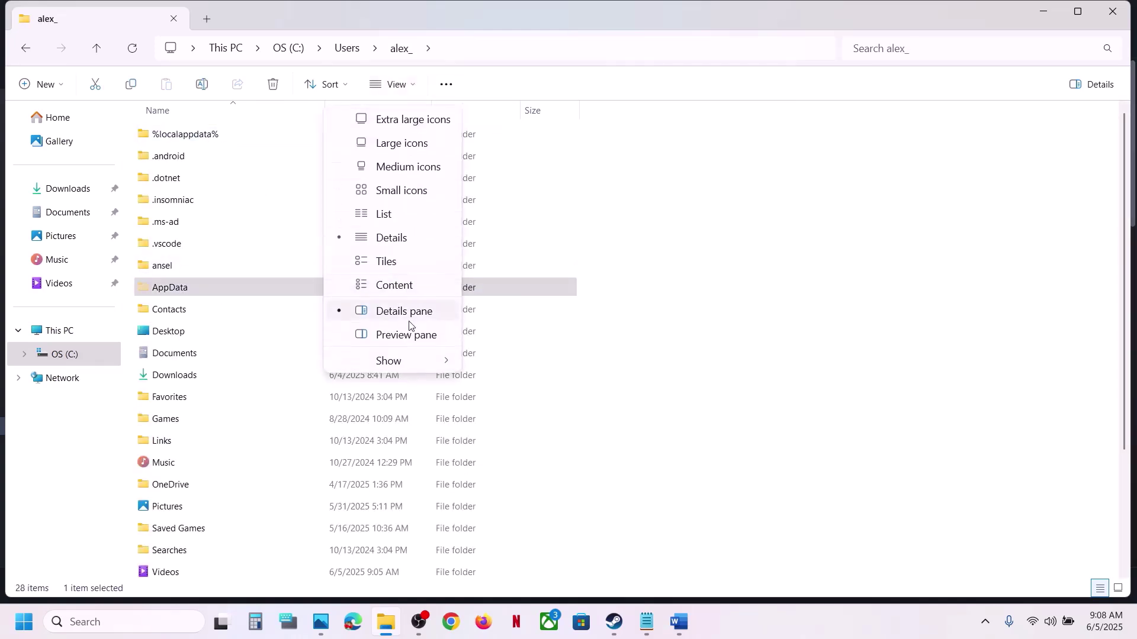
mouse_move(393, 359)
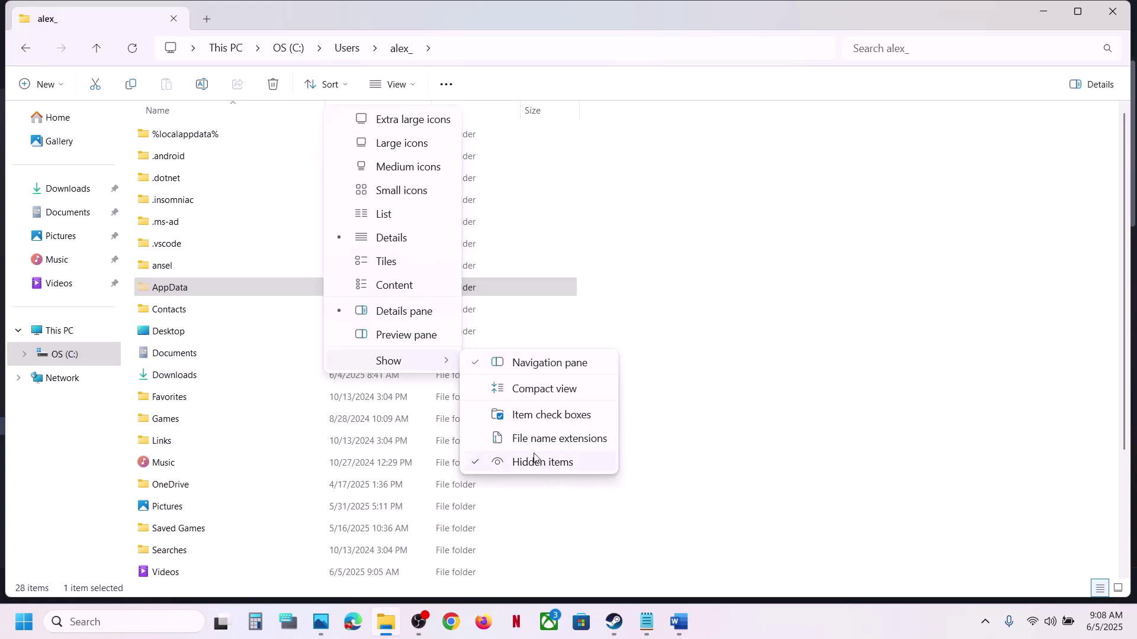
double_click(223, 291)
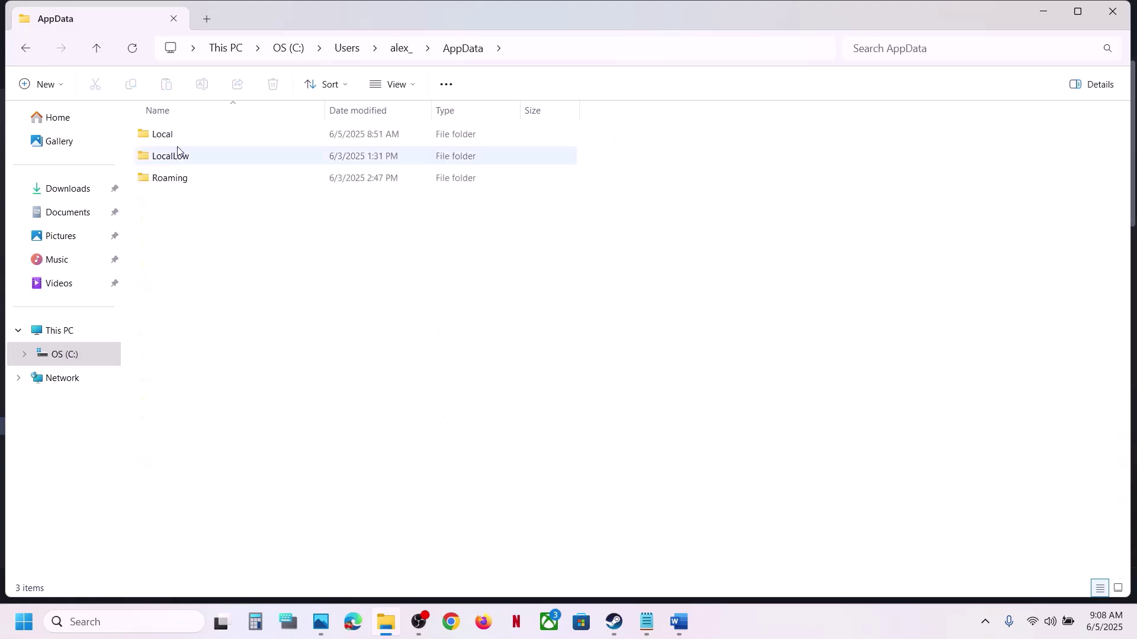
double_click(172, 134)
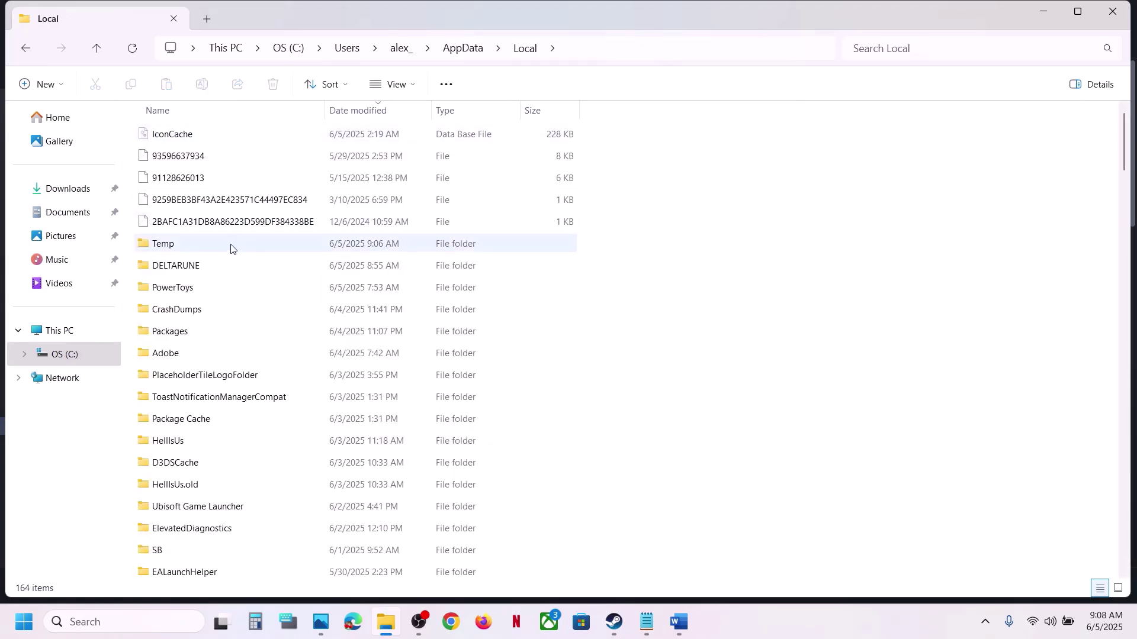
Back up the DELTARUNE save folder by copying it to the desktop, and place the copy near the desktop's centre
left_click(193, 271)
right_click(207, 272)
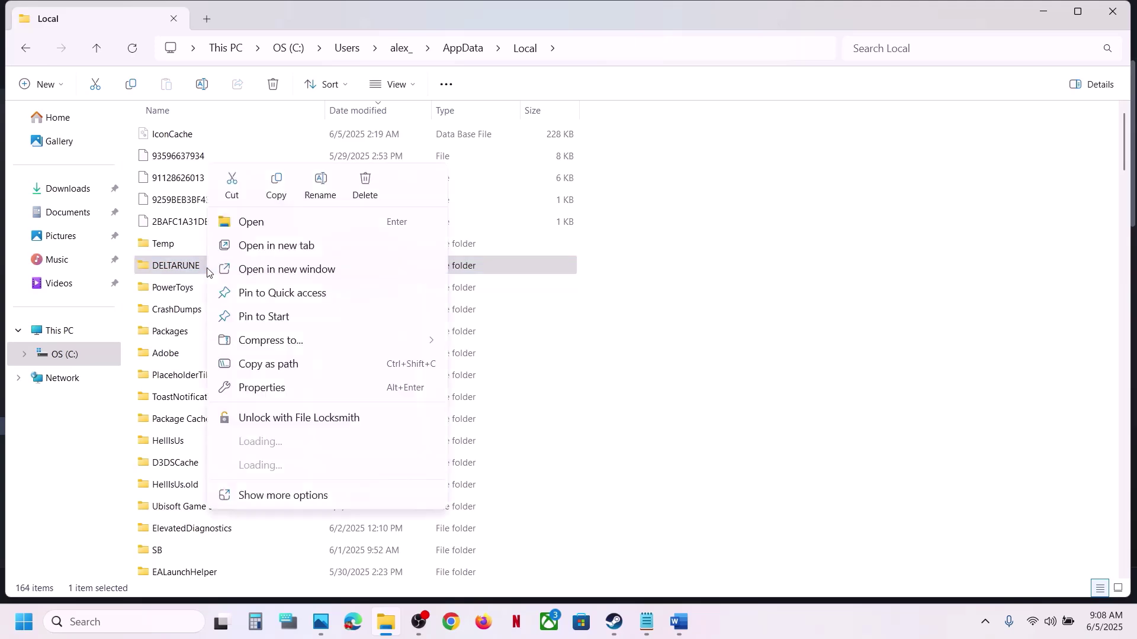
left_click(280, 188)
key("super+d")
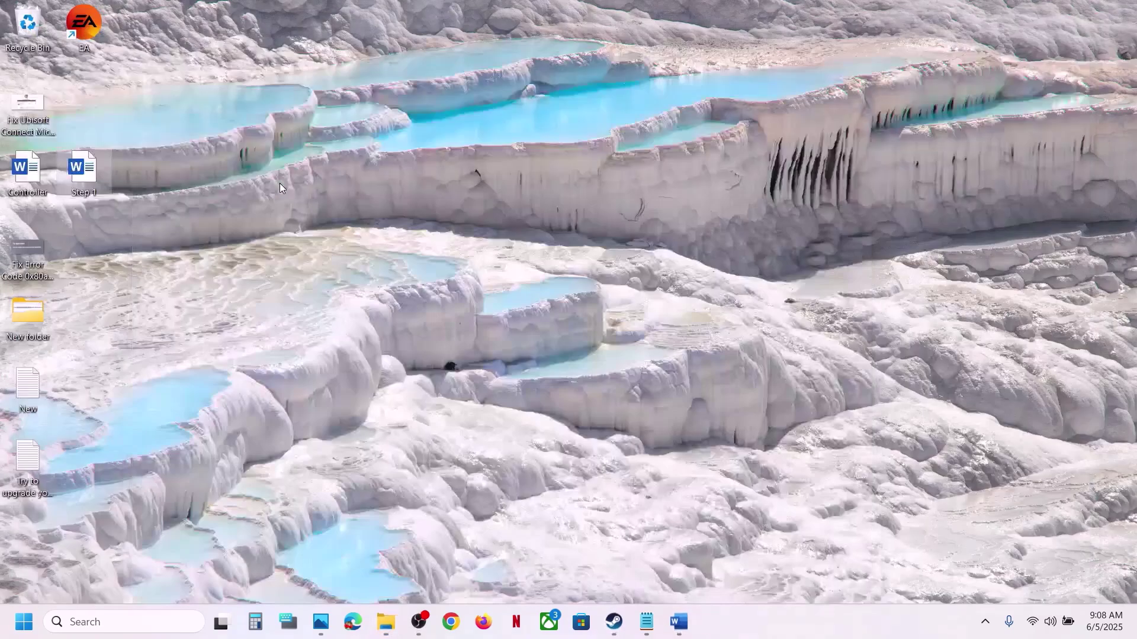
key("ctrl+v")
left_click_drag(30, 530, 486, 235)
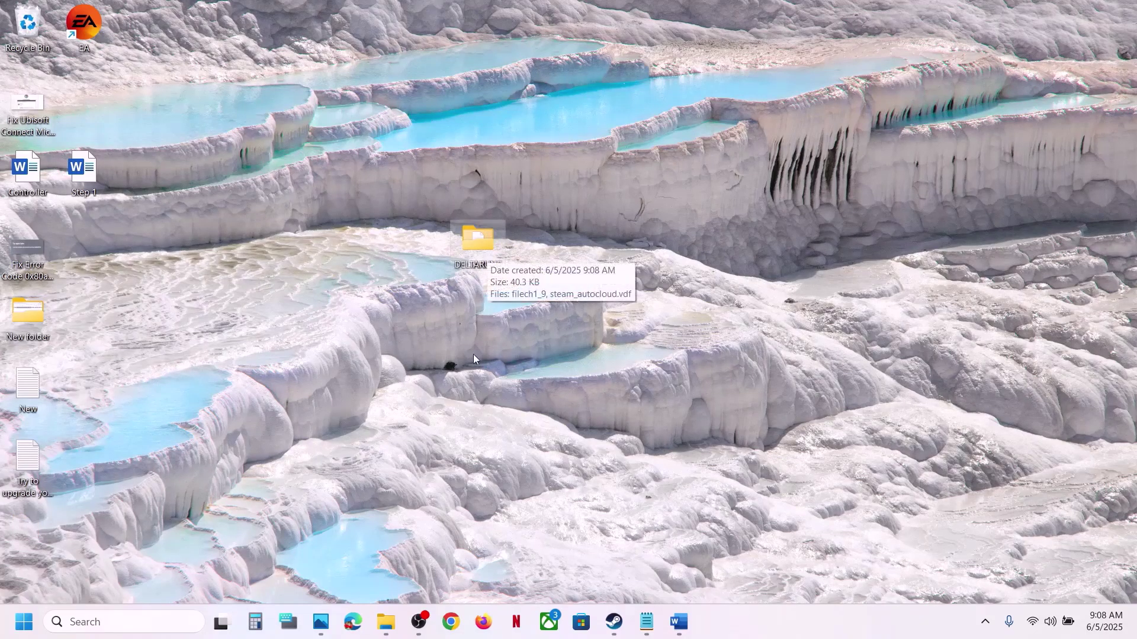
Return to the AppData Local folder and rename the DELTARUNE save folder to DELTARUNE.old
left_click(391, 621)
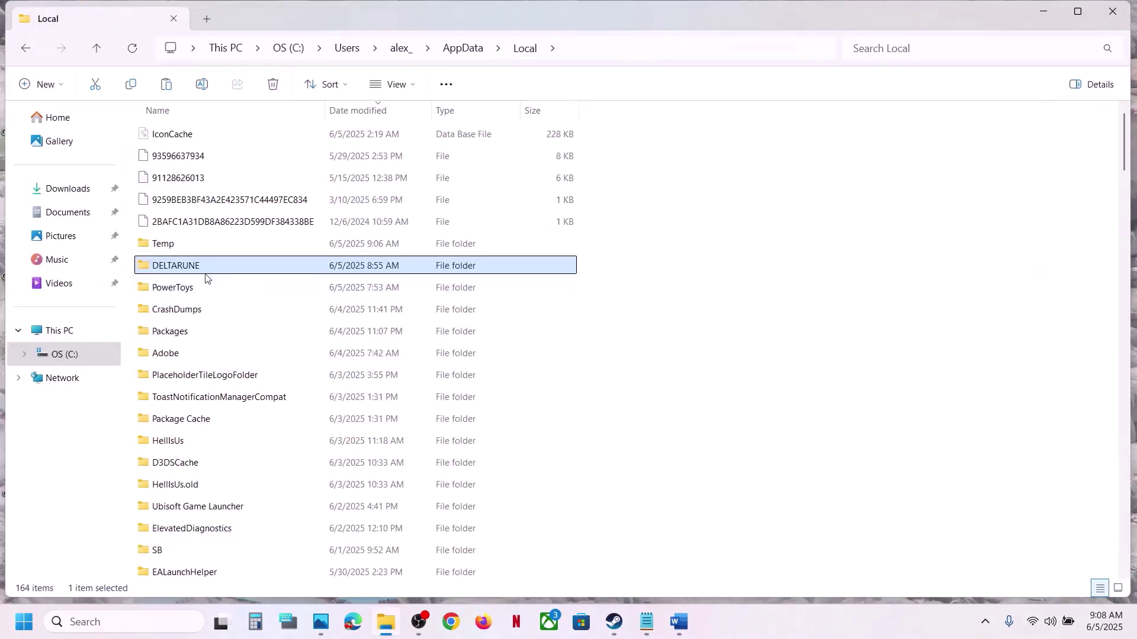
right_click(205, 274)
left_click(363, 187)
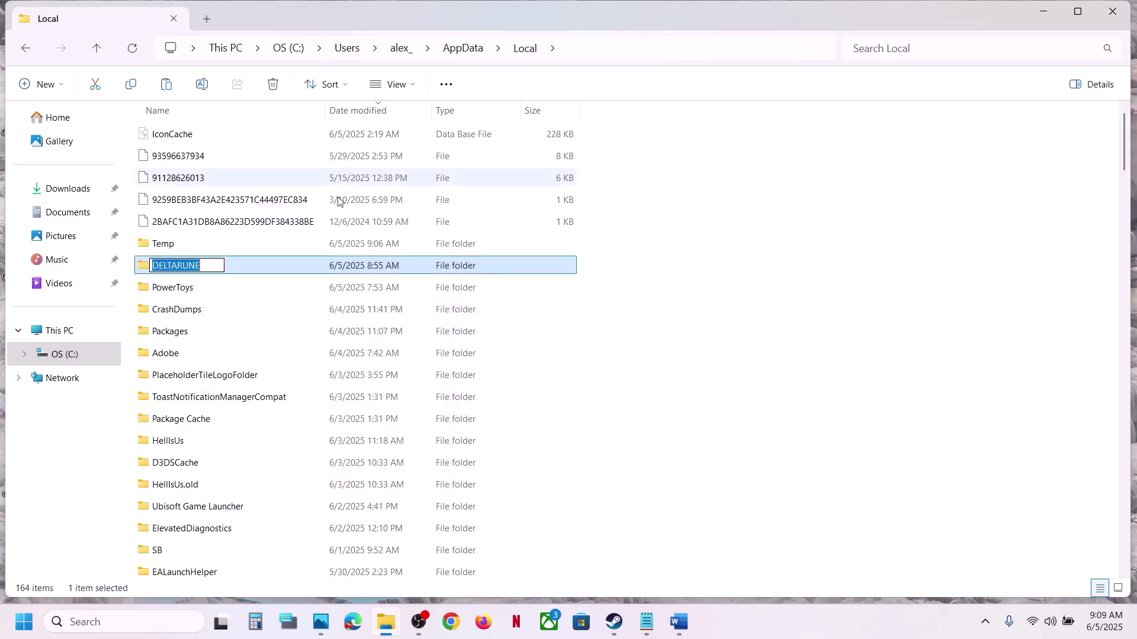
left_click(216, 265)
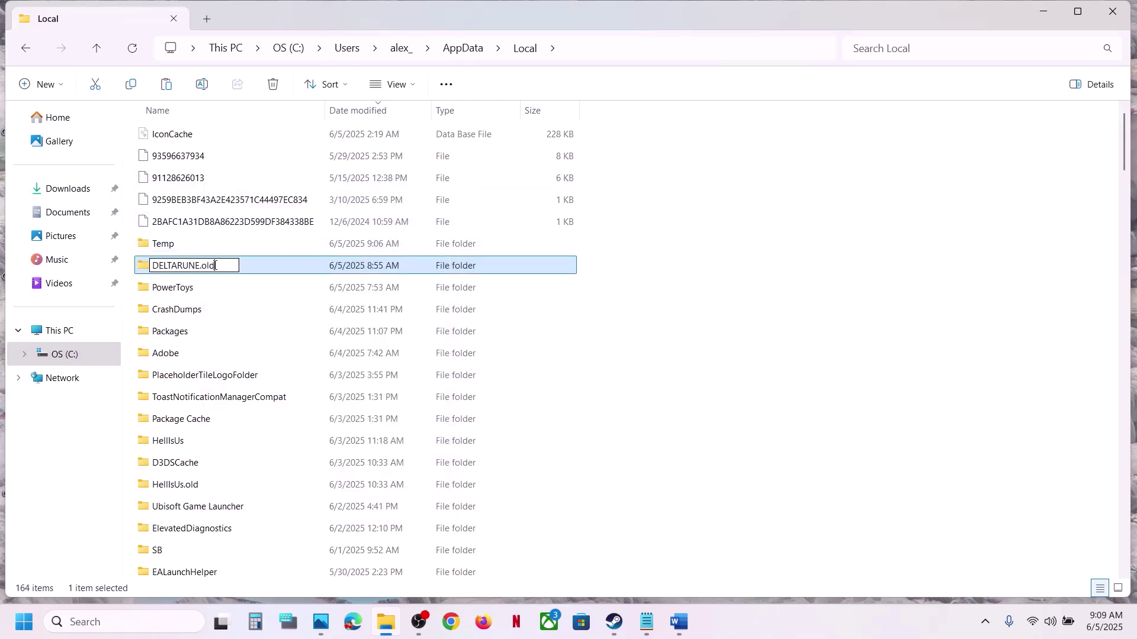
type(".old")
left_click(675, 350)
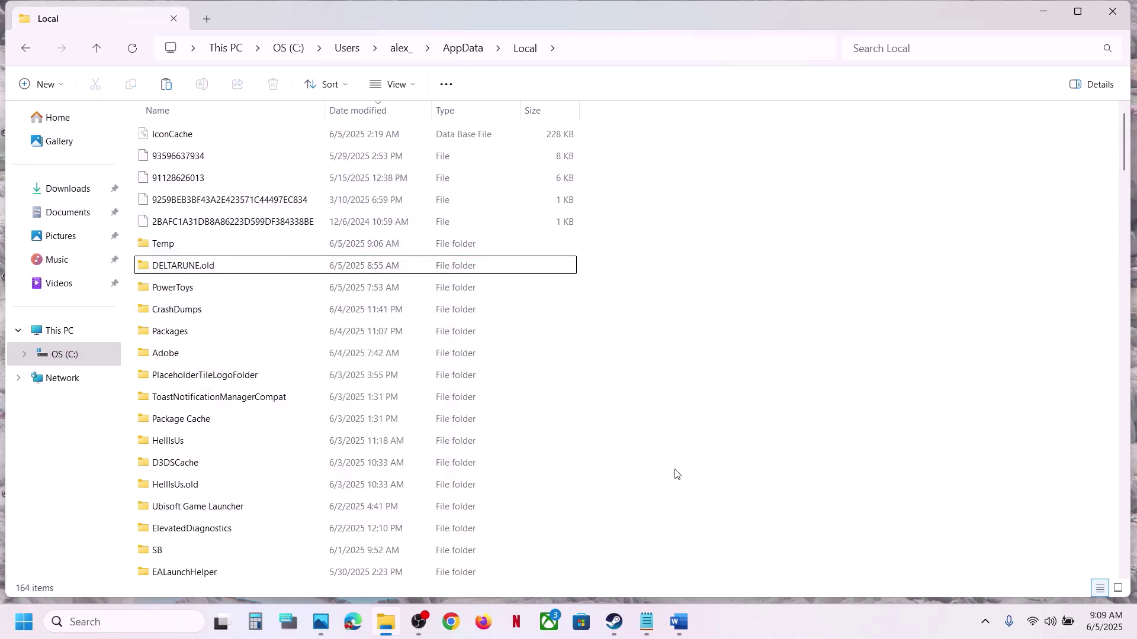
Return to the Word troubleshooting document and read Step 6 on verifying the game files
left_click(615, 623)
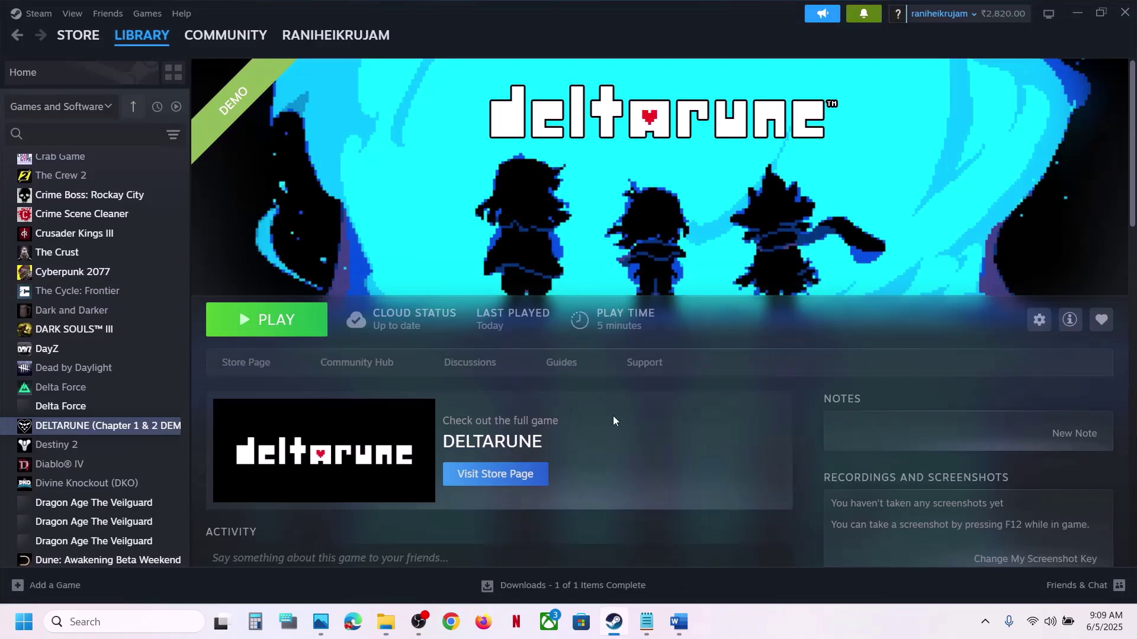
left_click(679, 622)
scroll(358, 304, "down", 5)
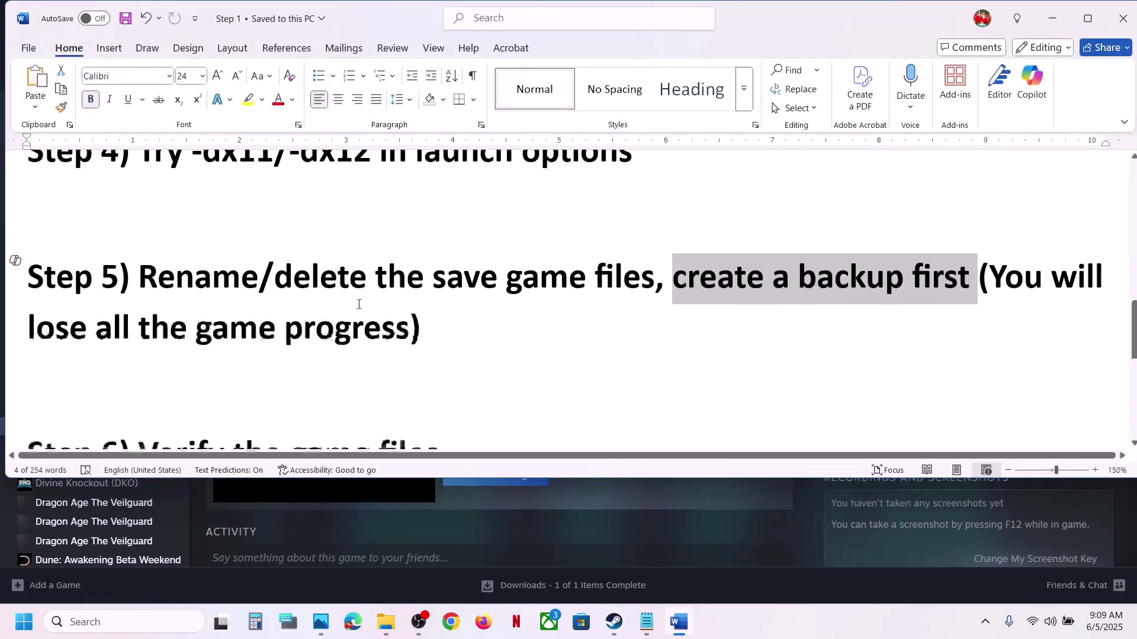
left_click_drag(139, 353, 539, 377)
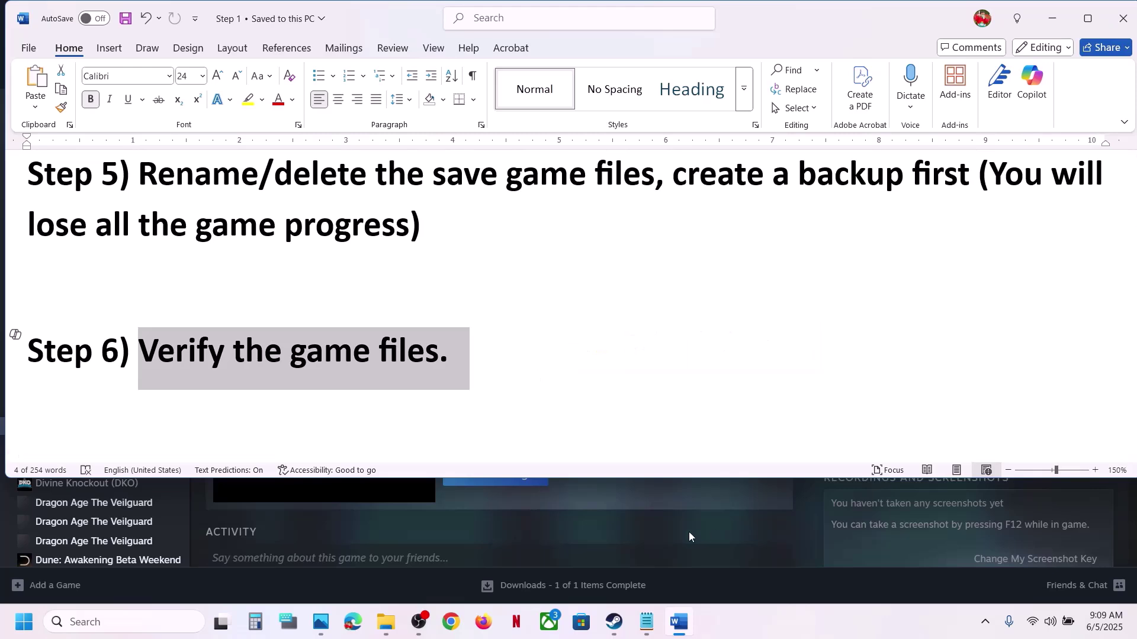
Switch to Steam, verify the integrity of the DELTARUNE (Chapter 1 & 2 DEMO) installed files and close the properties
left_click(526, 521)
right_click(151, 428)
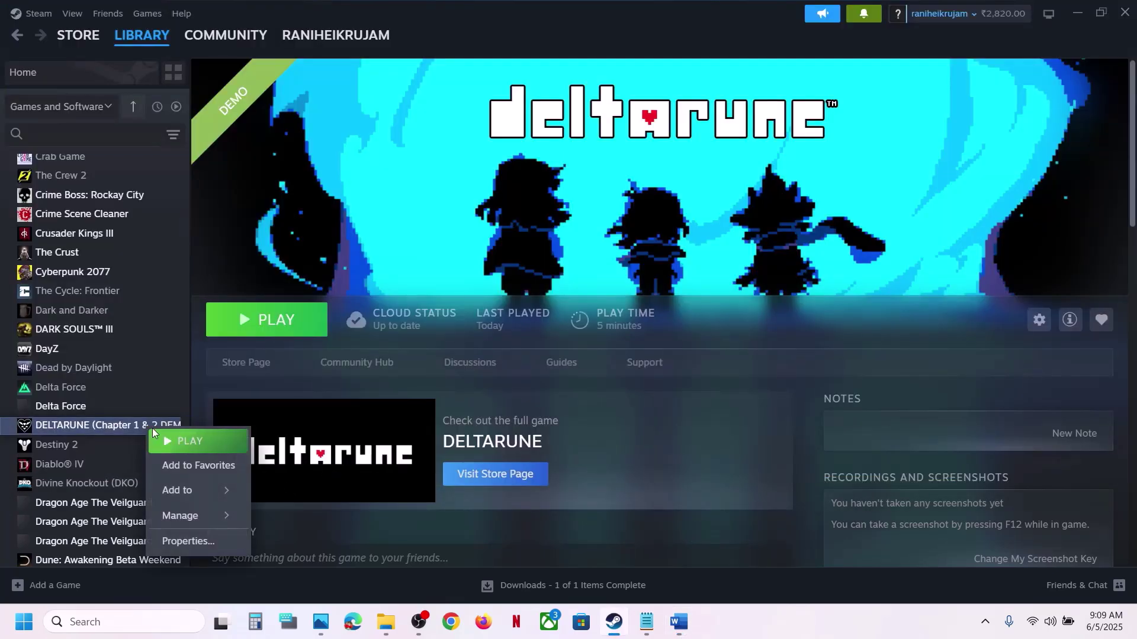
left_click(192, 541)
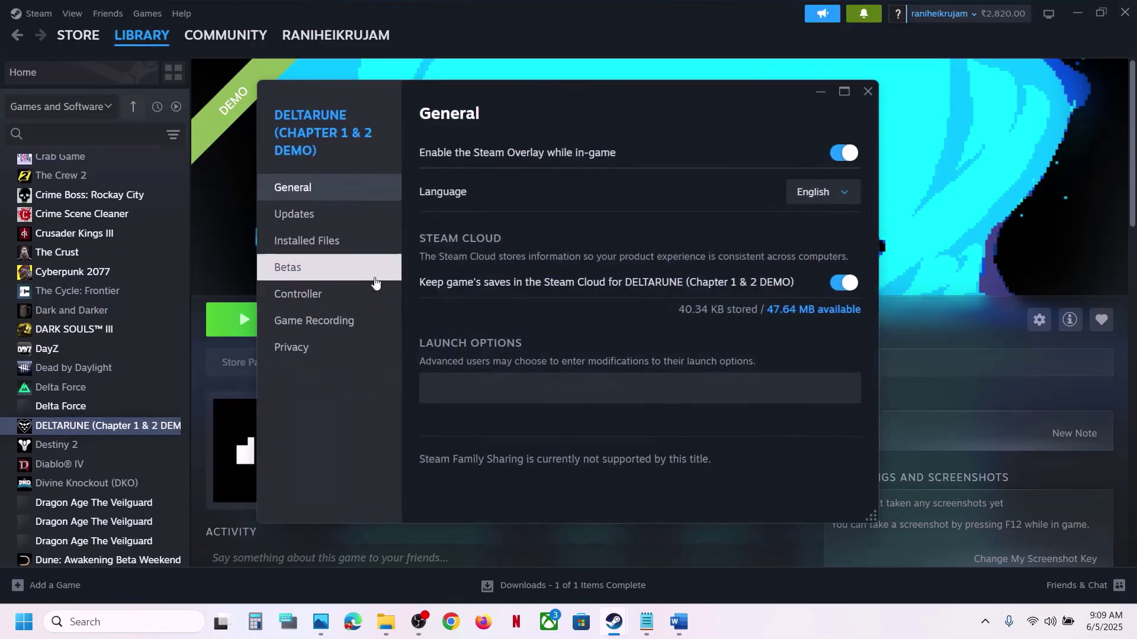
left_click(330, 242)
left_click(760, 266)
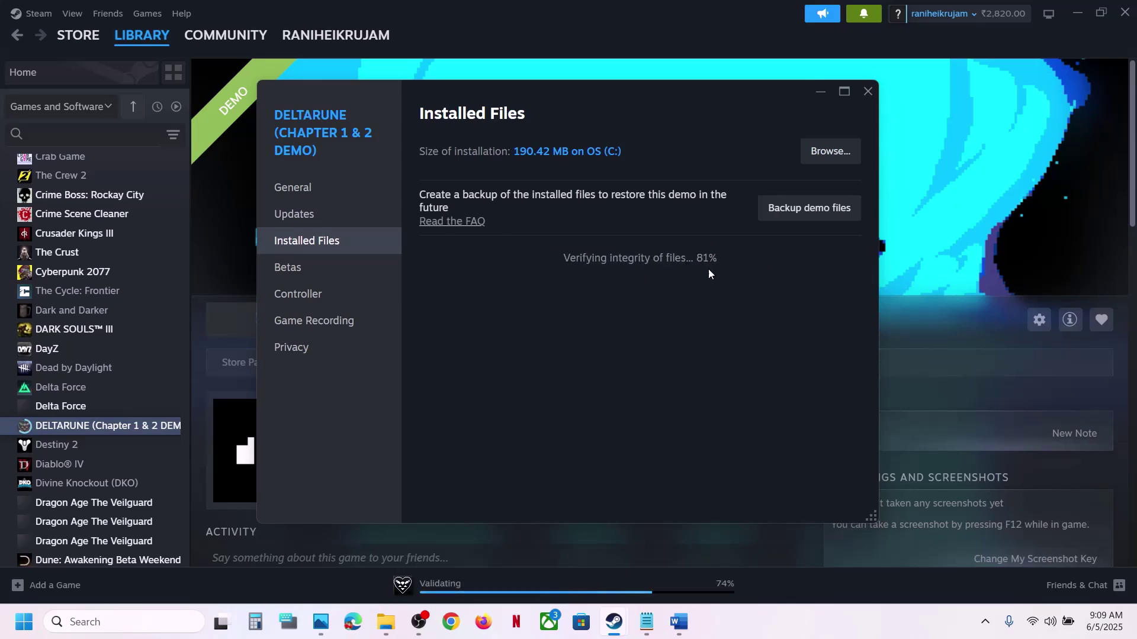
left_click(866, 92)
Return to the Word document and read Step 7 on a clean graphics driver installation, including the NVIDIA and AMD links
left_click(679, 622)
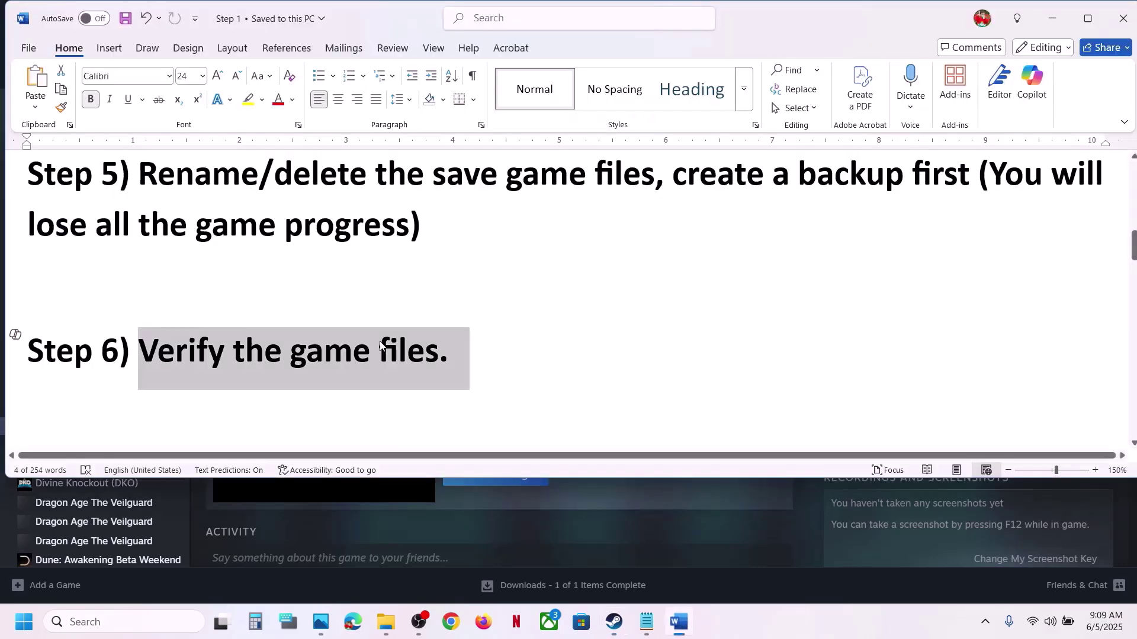
scroll(377, 341, "down", 3)
scroll(378, 341, "down", 2)
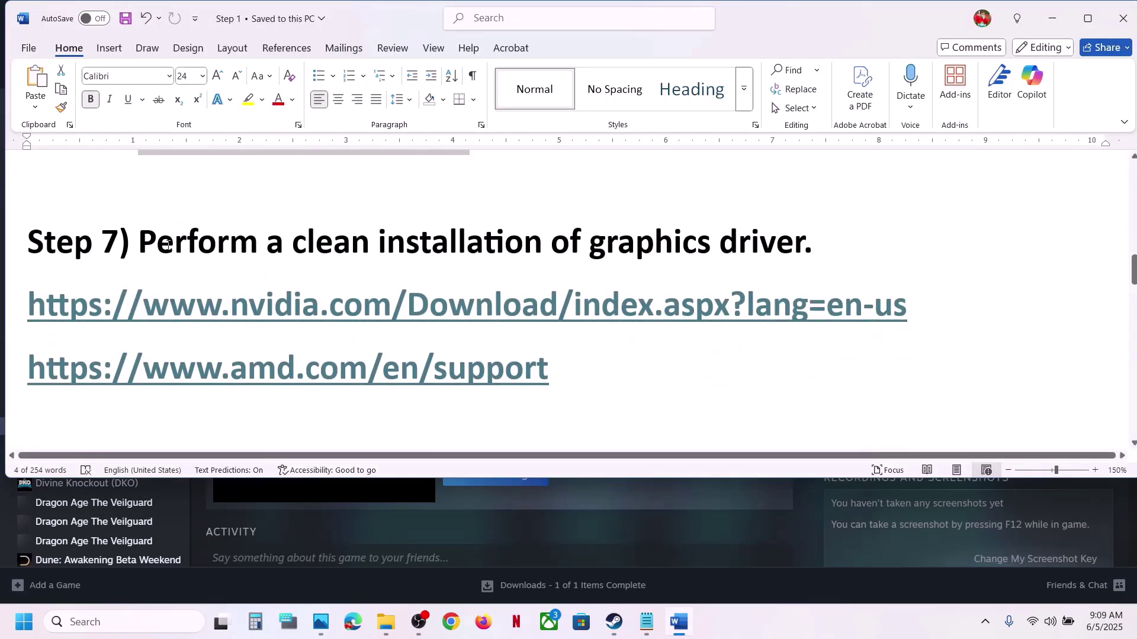
left_click_drag(142, 243, 763, 225)
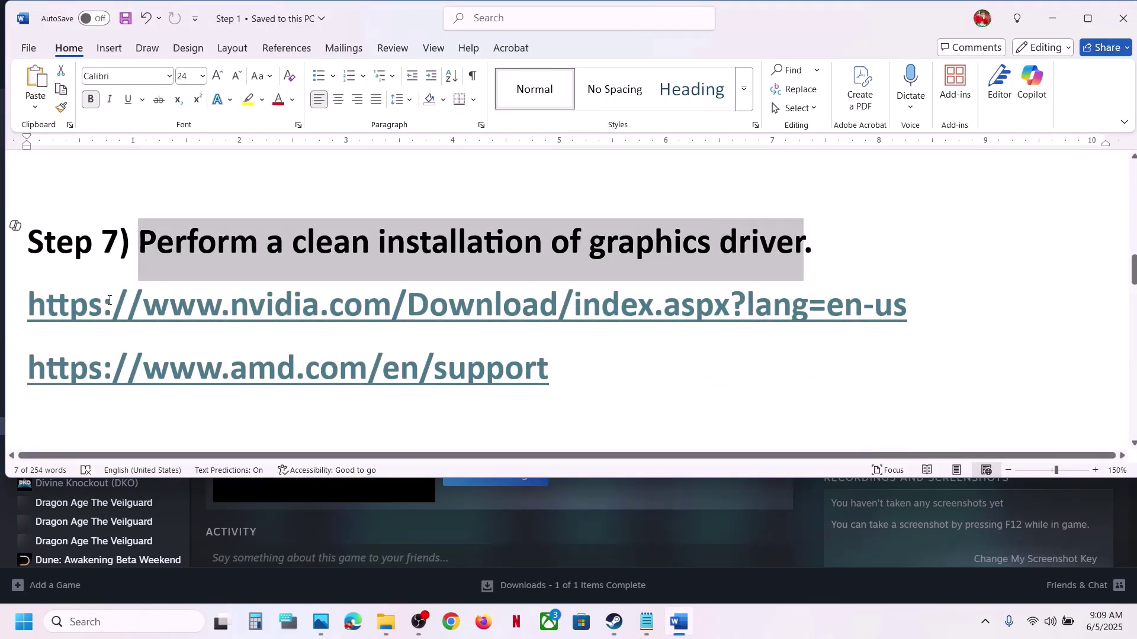
left_click_drag(109, 300, 769, 323)
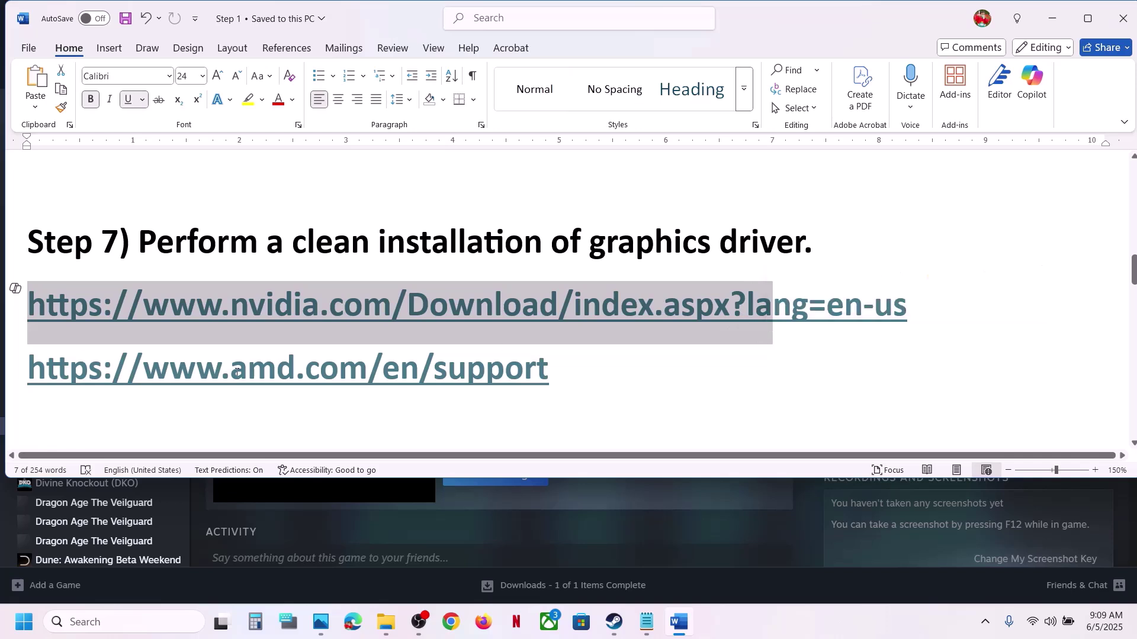
left_click_drag(188, 369, 579, 370)
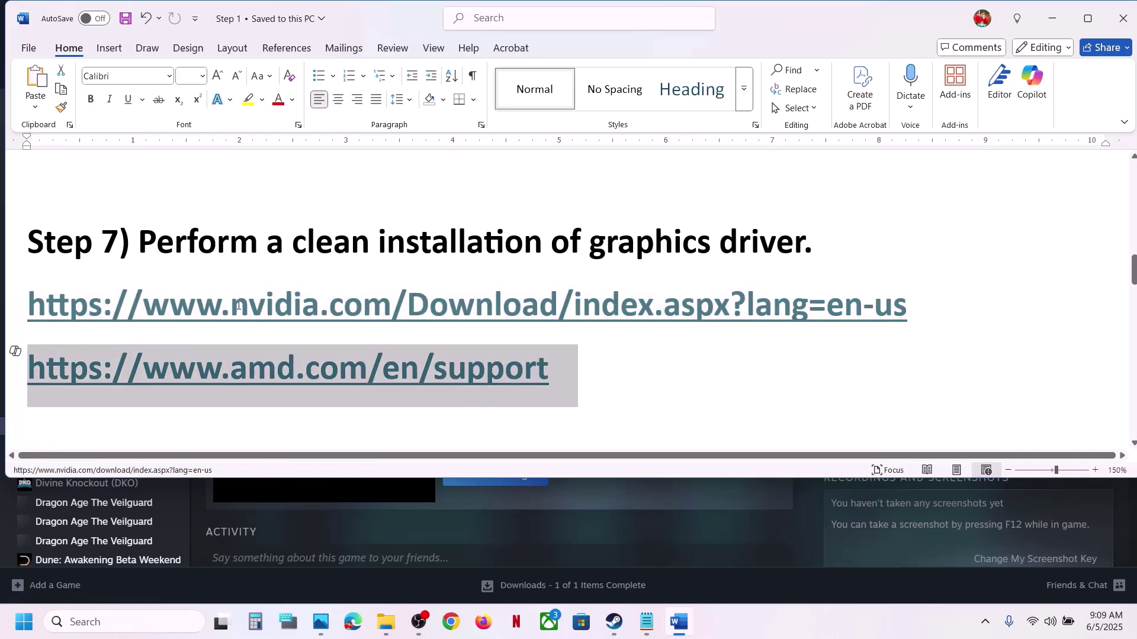
Open the NVIDIA driver link from Step 7 and search for GeForce RTX 3050 Laptop GPU drivers with Windows 11 as the operating system
left_click_drag(231, 304, 591, 327)
left_click(592, 314, "ctrl")
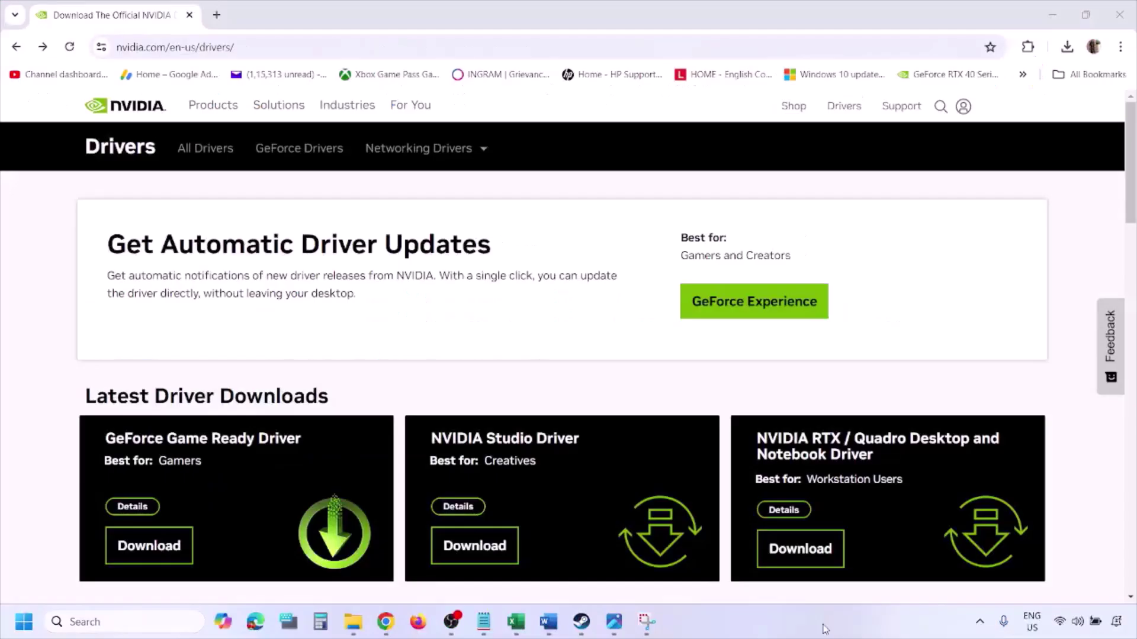
scroll(265, 362, "down", 8)
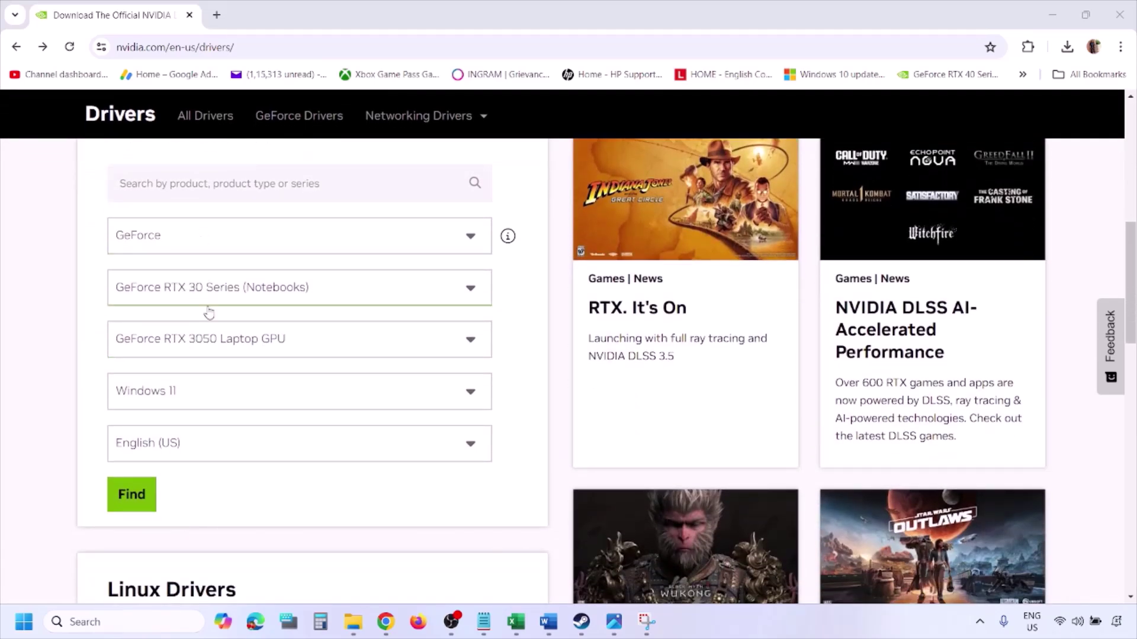
left_click(187, 394)
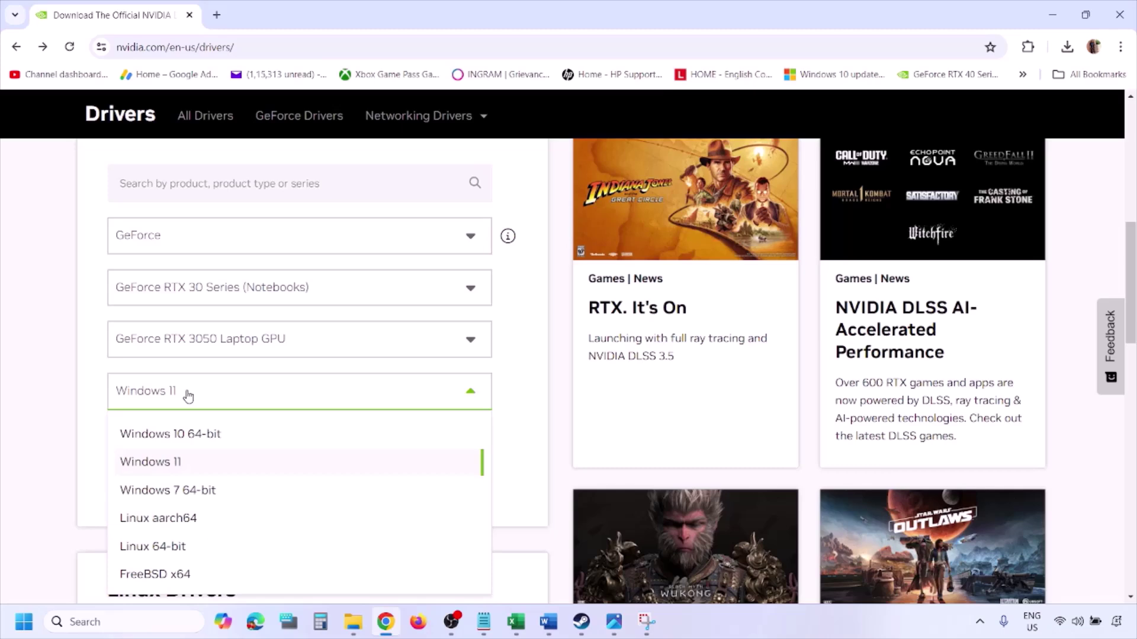
left_click(166, 462)
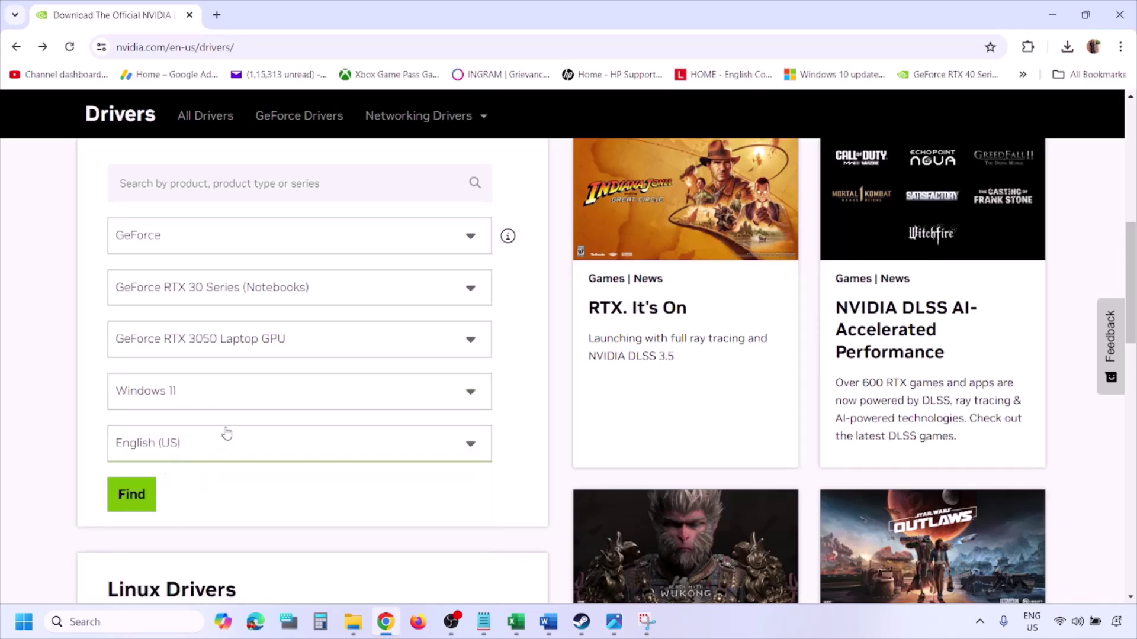
left_click(131, 495)
Switch to Photos and view images 1.png to 5.png covering the Game Ready Driver download and the installer's custom clean installation options
left_click(614, 622)
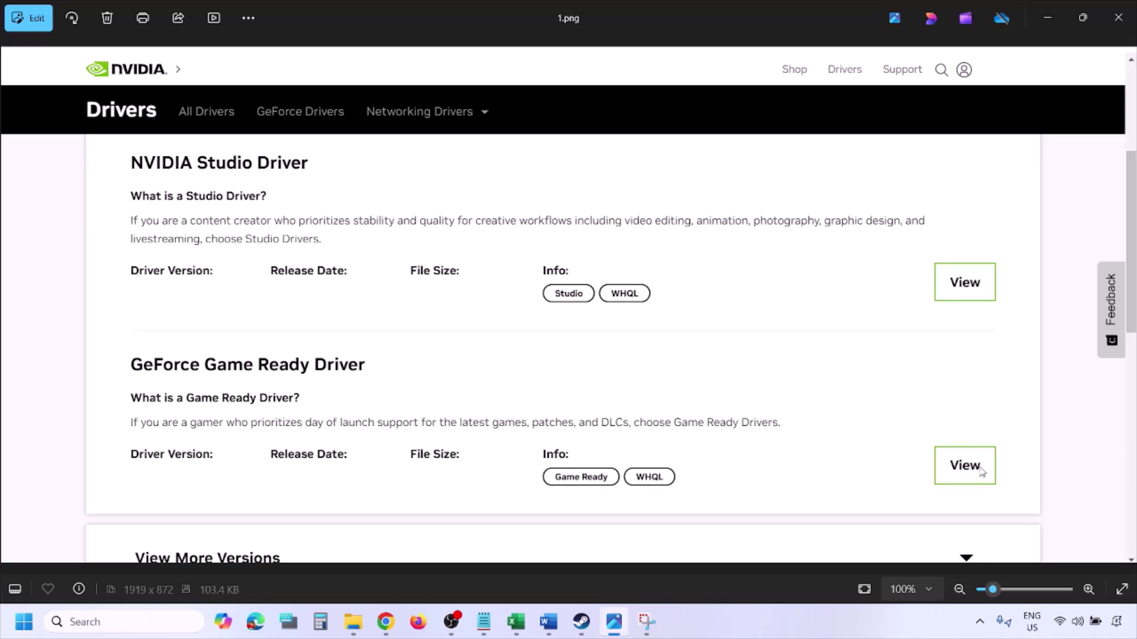
key("Right")
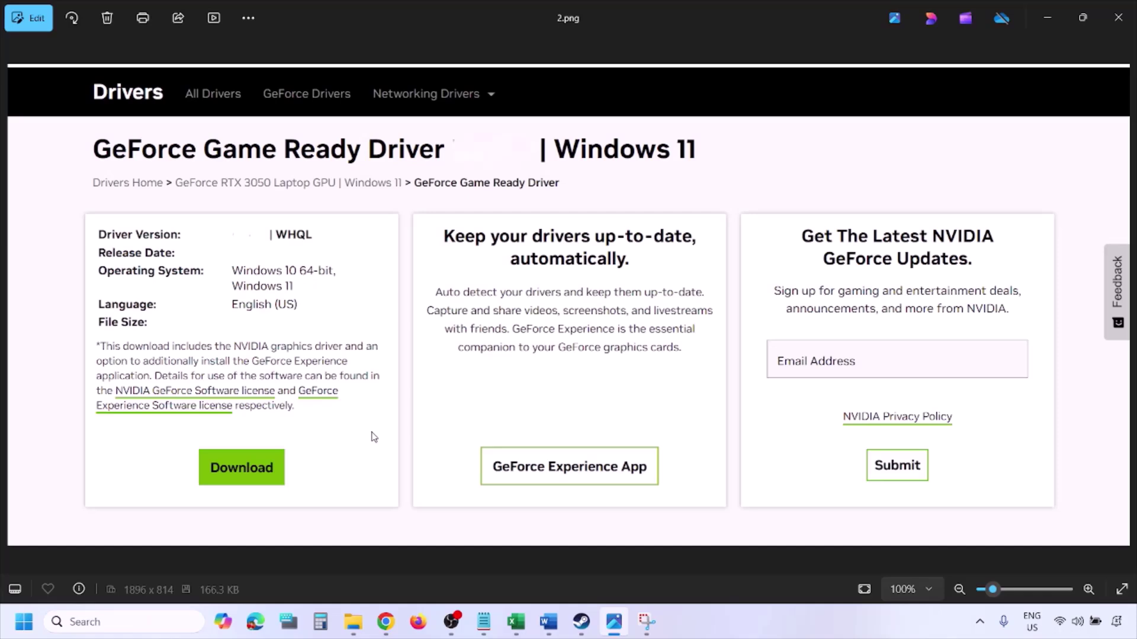
key("Right")
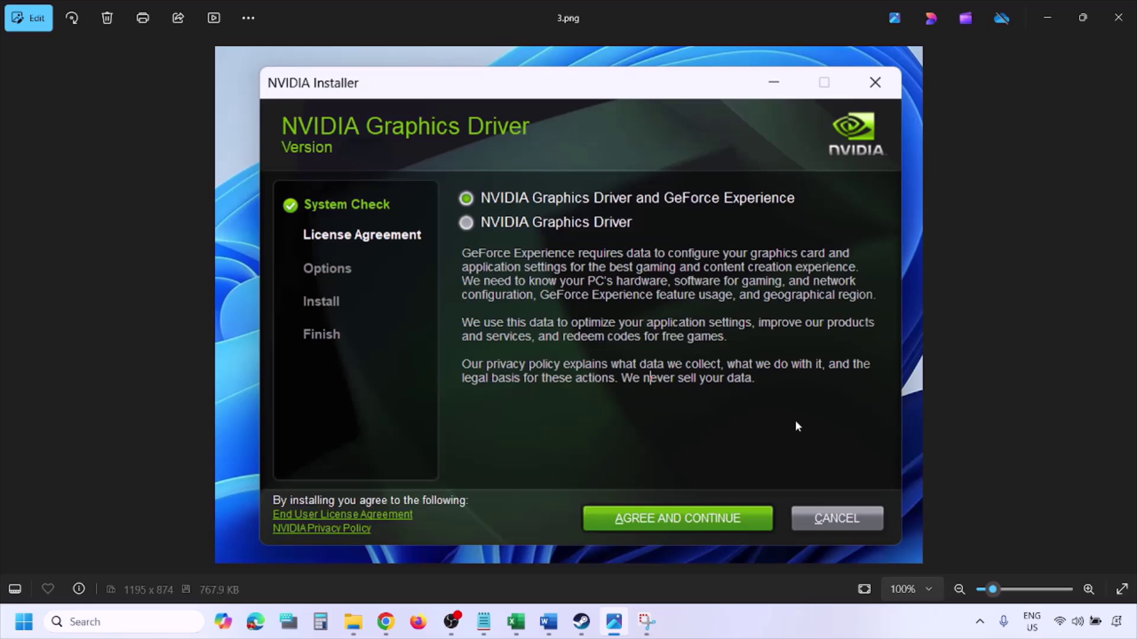
key("Right")
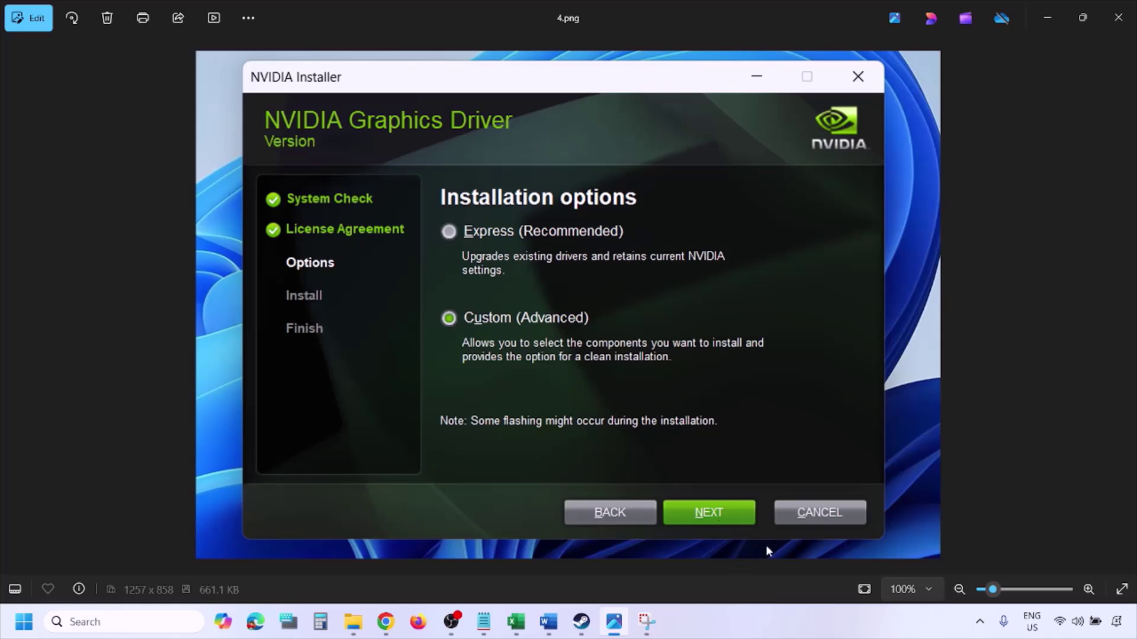
key("Right")
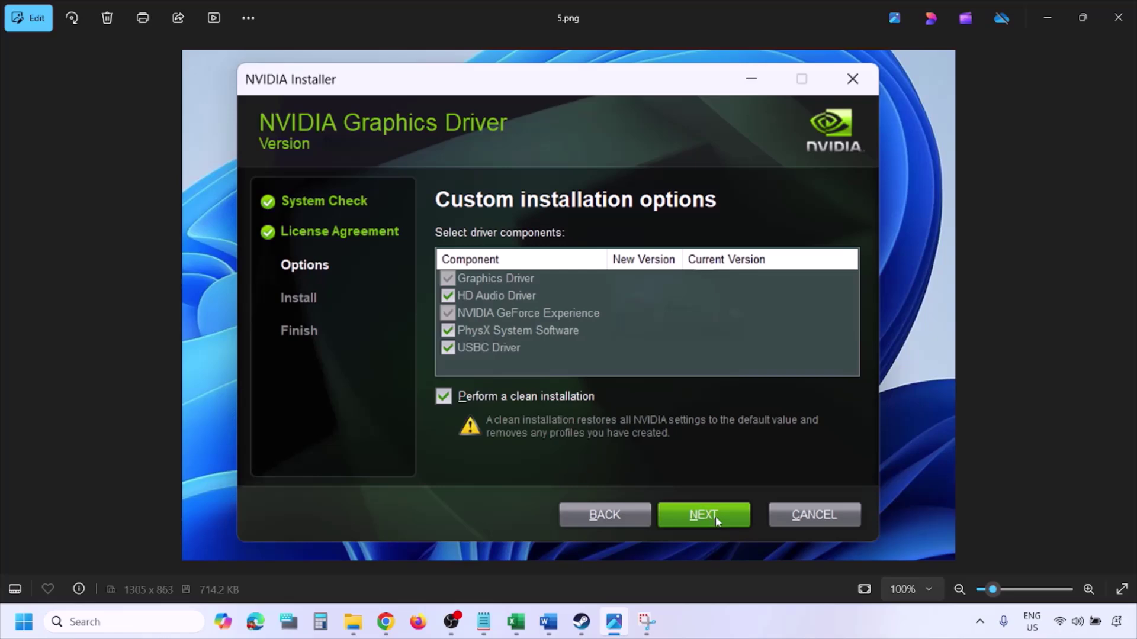
View the Restart choice in the Windows power options without restarting, and leave the installer images
left_click(23, 622)
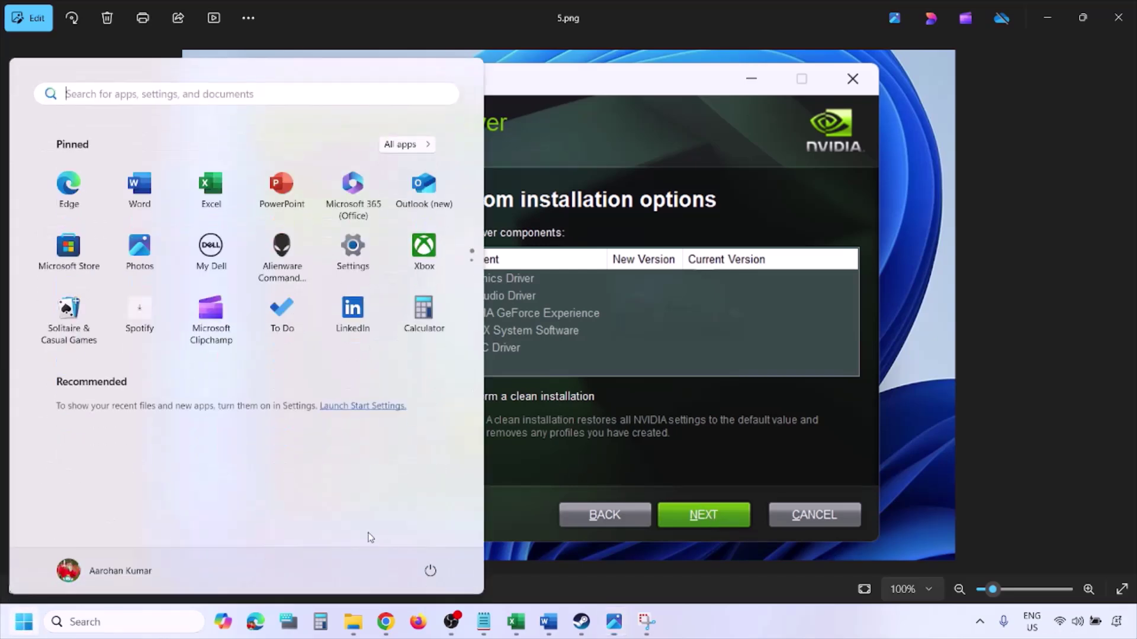
left_click(430, 571)
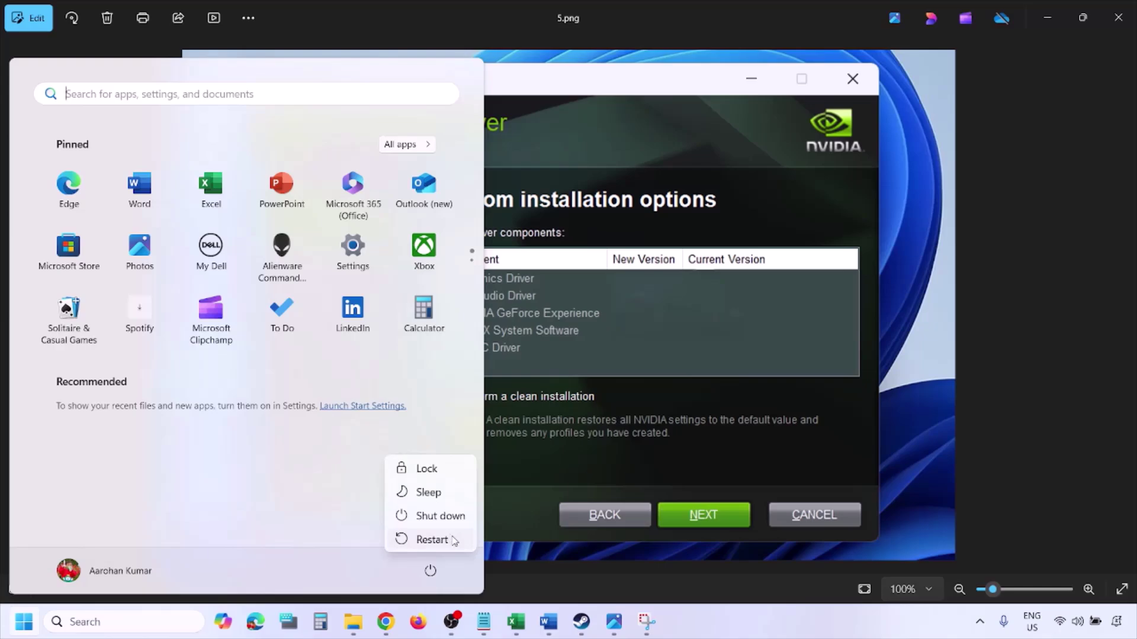
left_click(774, 626)
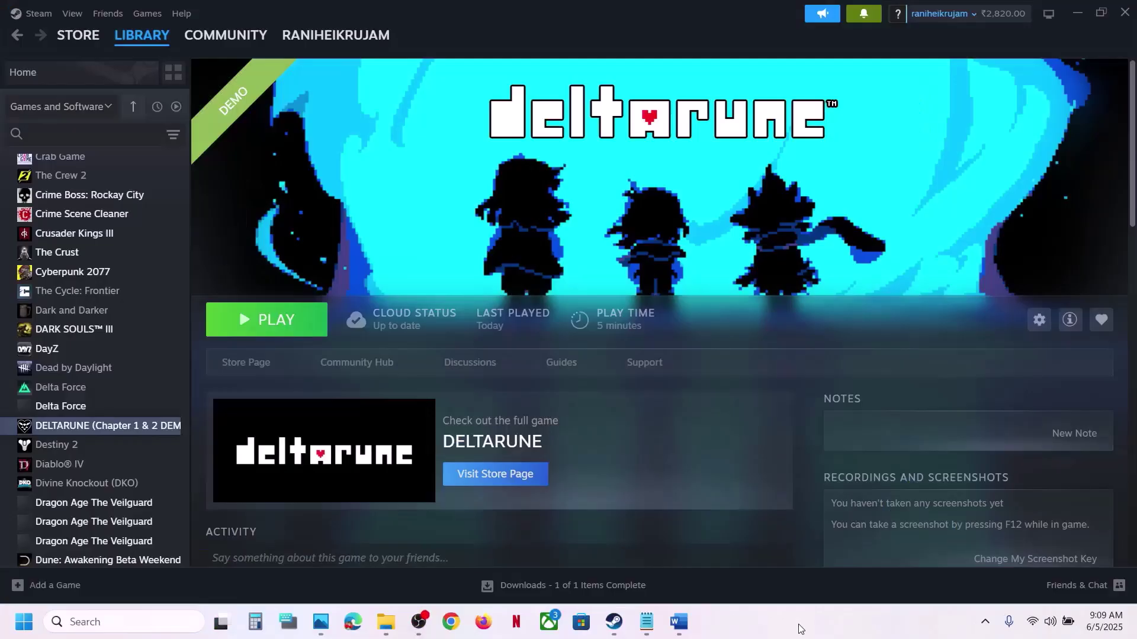
Return to the Word troubleshooting document and read Step 8 on running the game on the dedicated graphics card
left_click(679, 621)
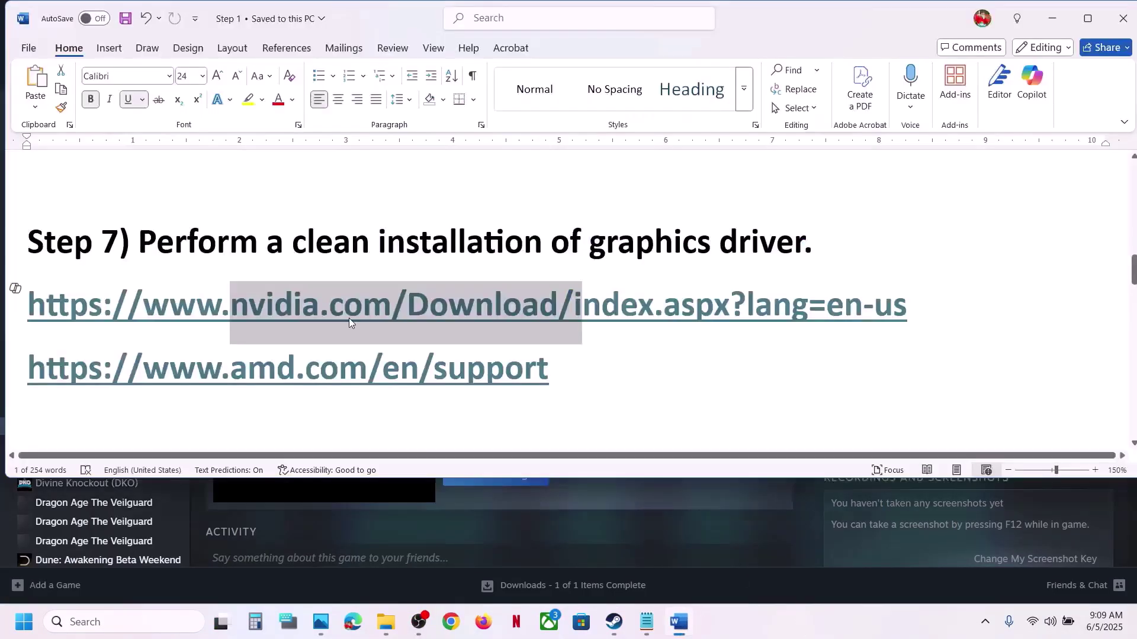
scroll(350, 319, "down", 3)
left_click_drag(339, 347, 675, 348)
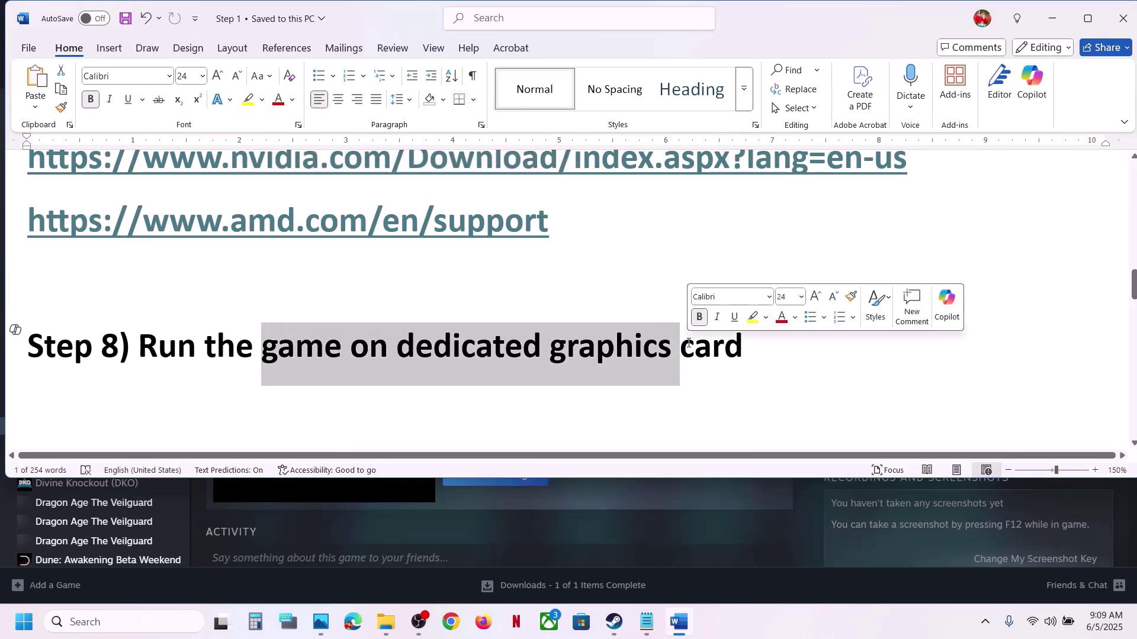
Search Windows for "graphics" and open the Graphics settings
left_click(332, 558)
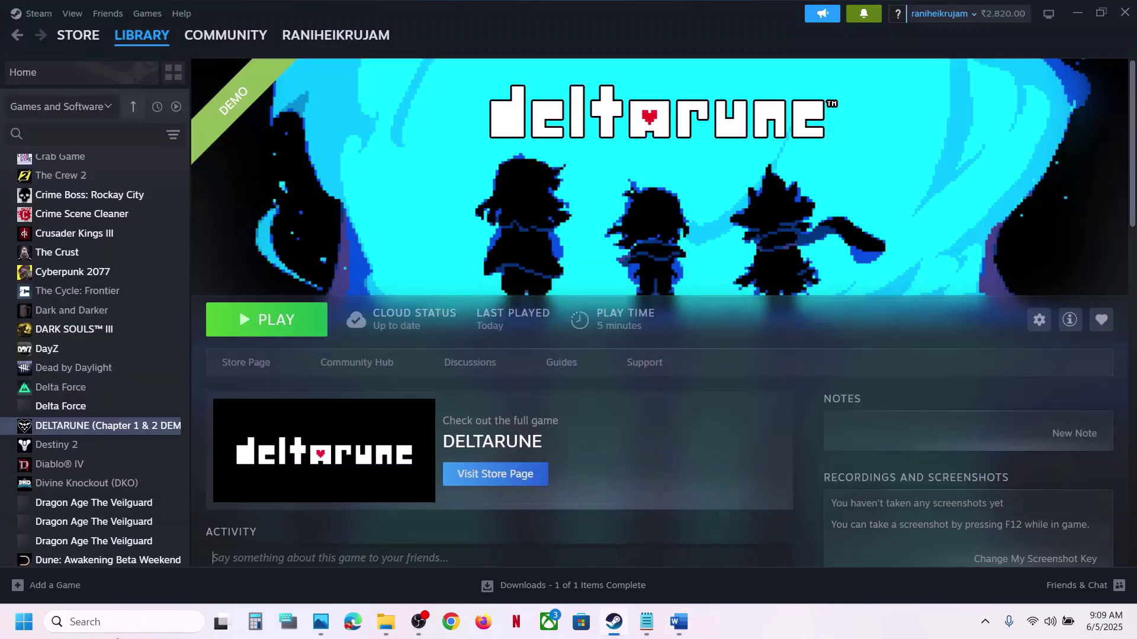
left_click(86, 630)
type("graphi")
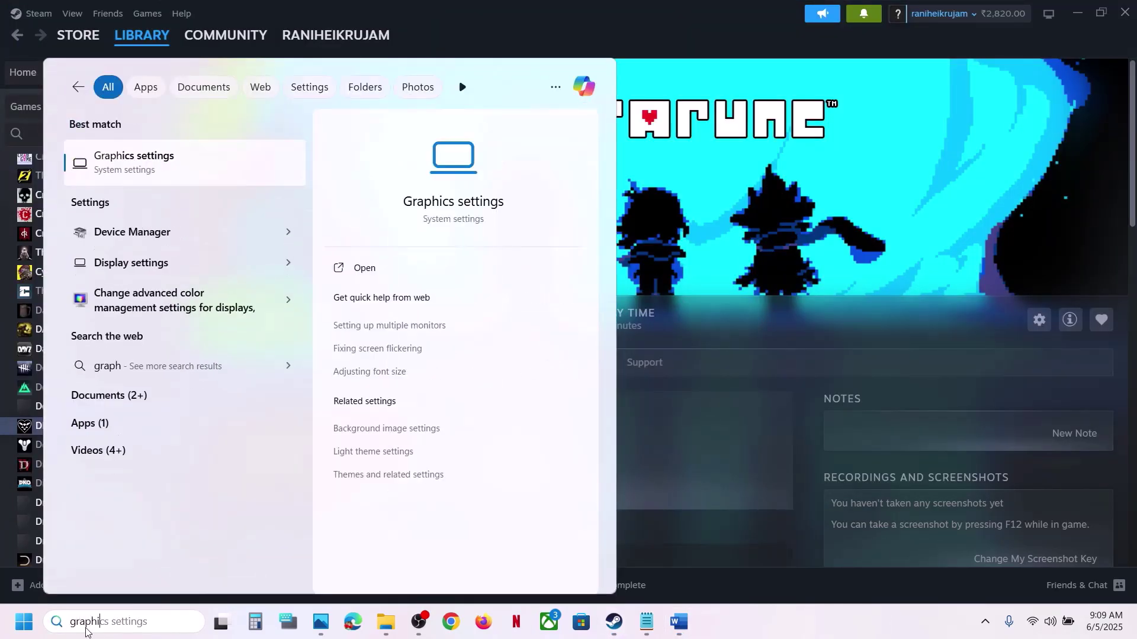
type("cs")
key("Return")
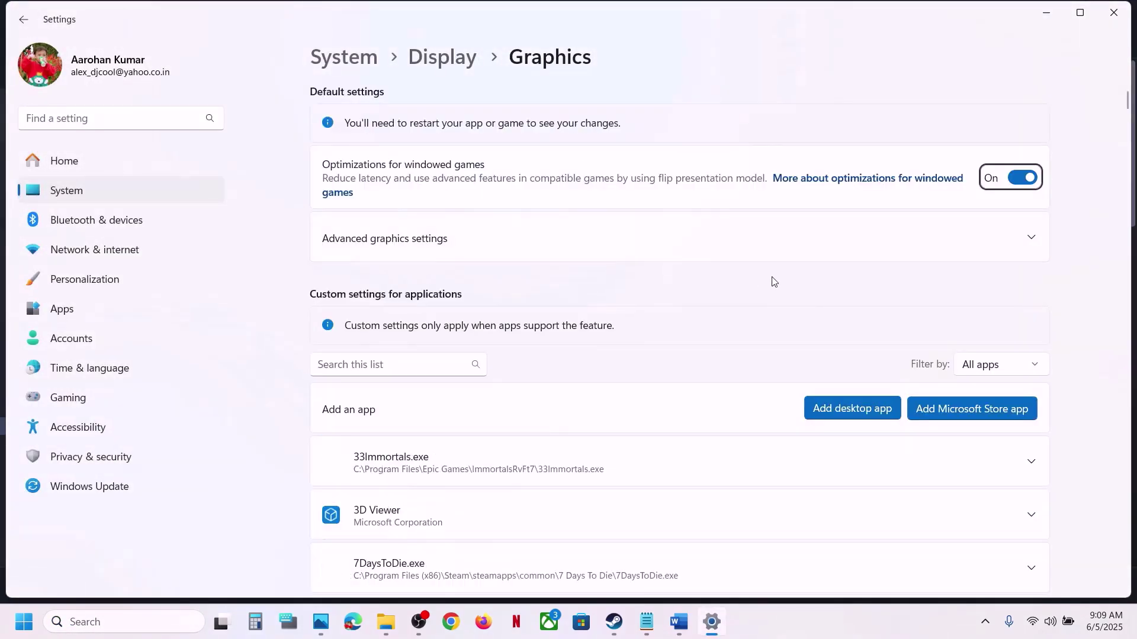
Add the DELTARUNE application from the steamapps\common\DELTARUNEdemo folder as a desktop app in the custom graphics settings
left_click(862, 409)
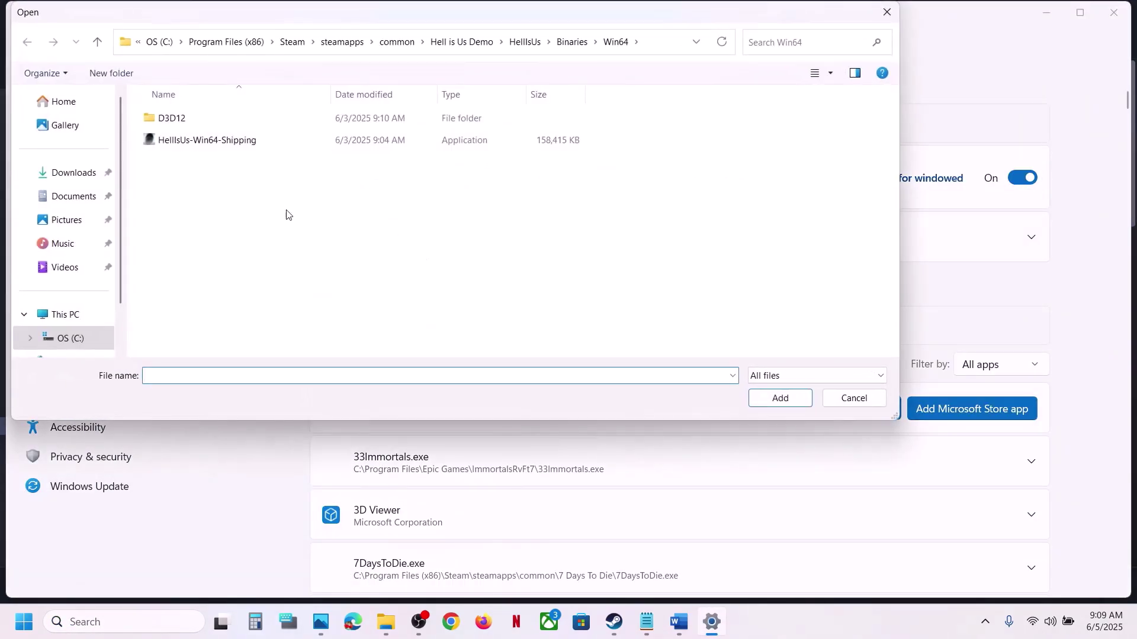
left_click(397, 41)
left_click(207, 126)
double_click(207, 121)
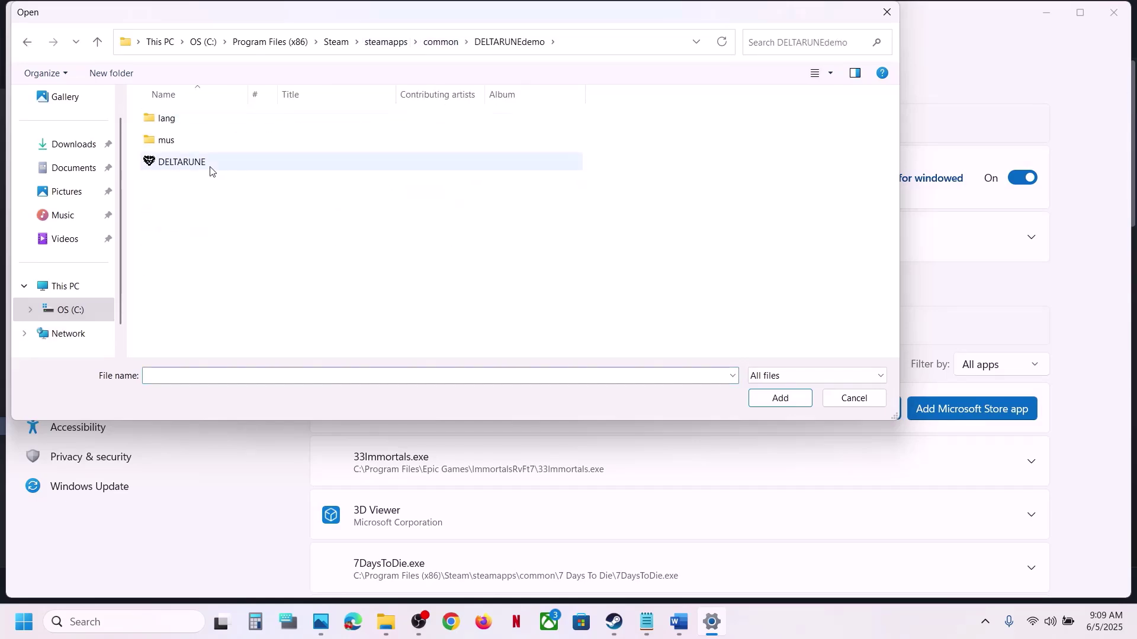
left_click(208, 166)
left_click(768, 400)
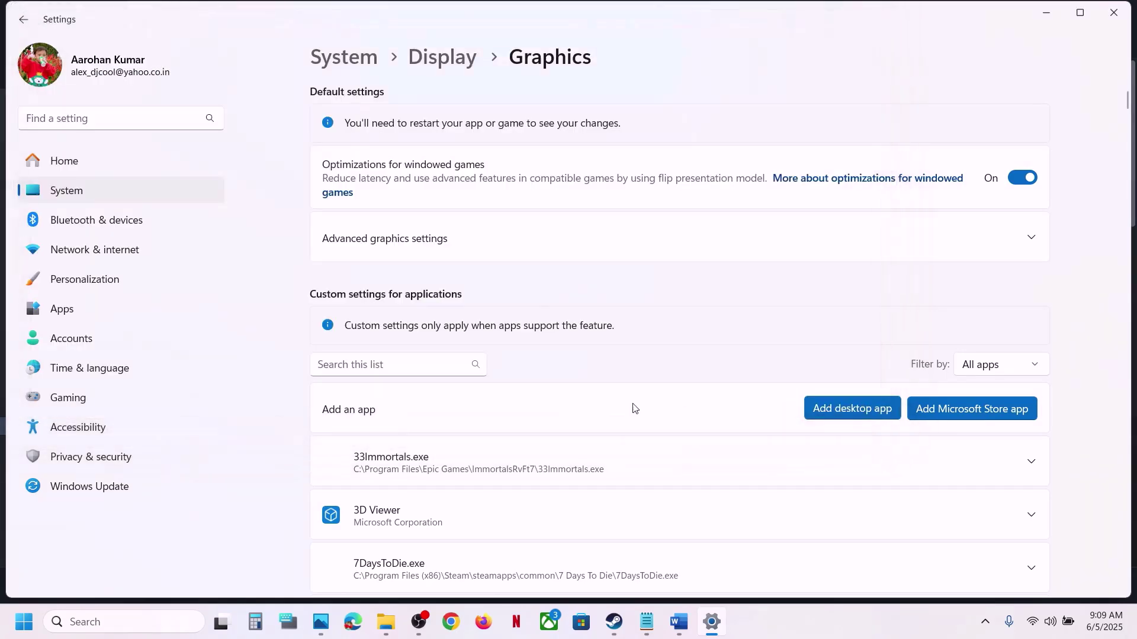
Set DELTARUNE's GPU preference to High Performance (NVIDIA GeForce RTX 3050 Laptop GPU) and close Settings
scroll(634, 406, "down", 10)
scroll(632, 405, "down", 15)
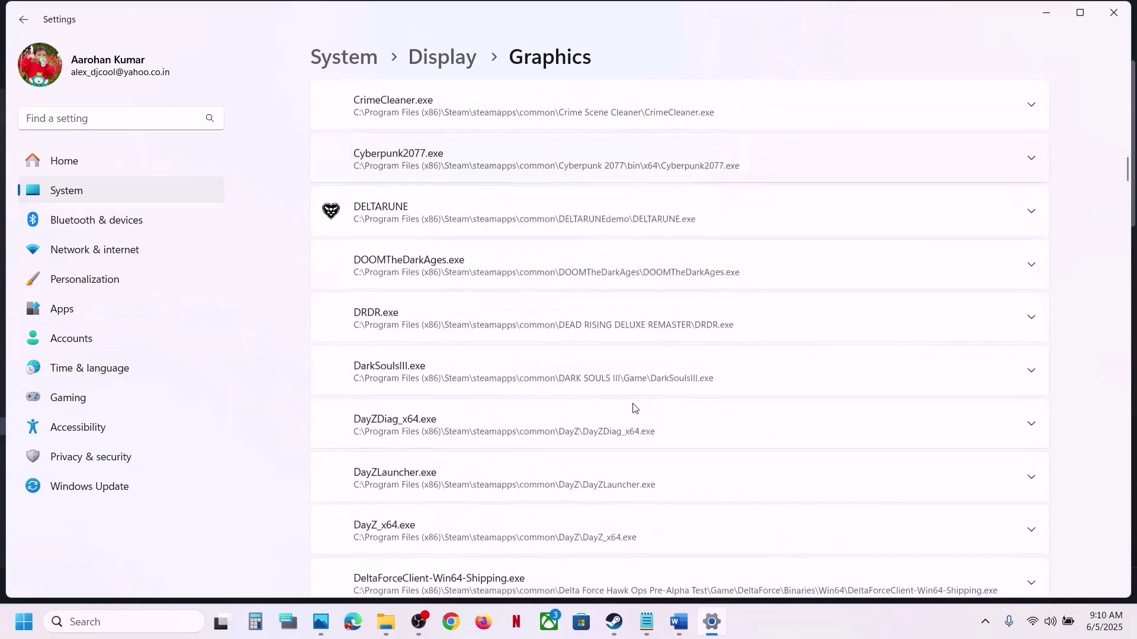
left_click(490, 221)
scroll(488, 218, "up", 1)
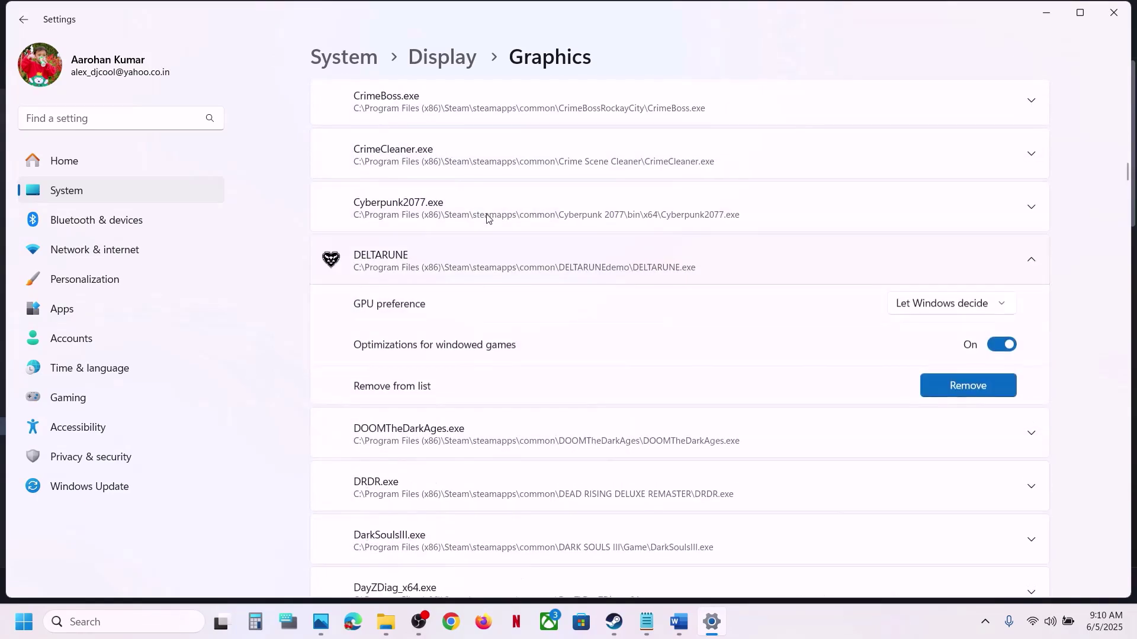
left_click(913, 306)
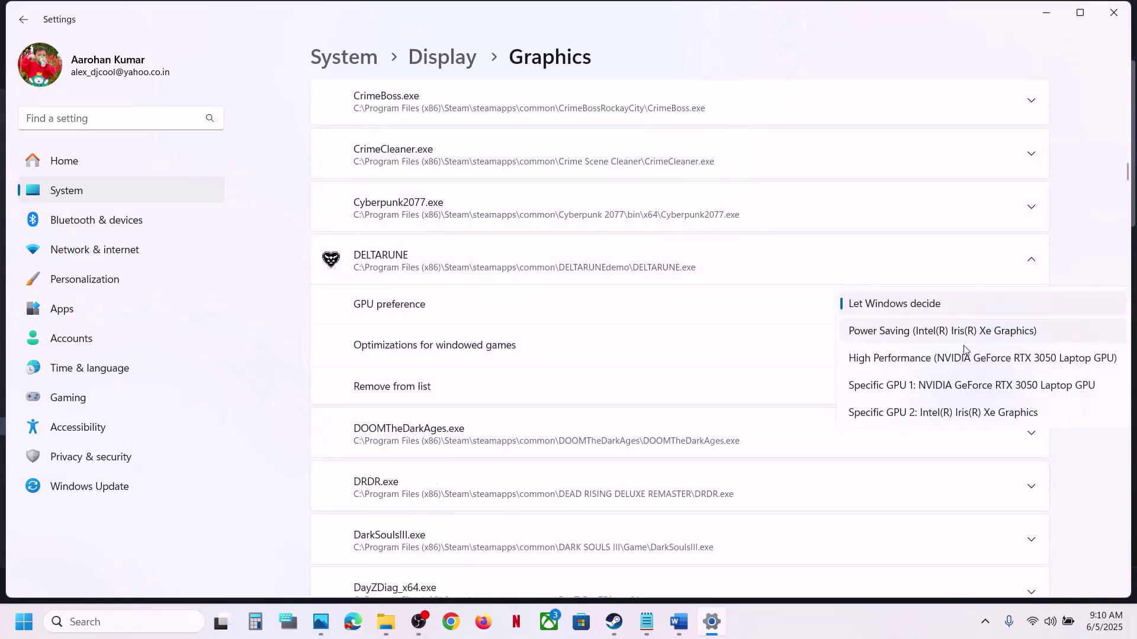
left_click(939, 362)
left_click(1113, 12)
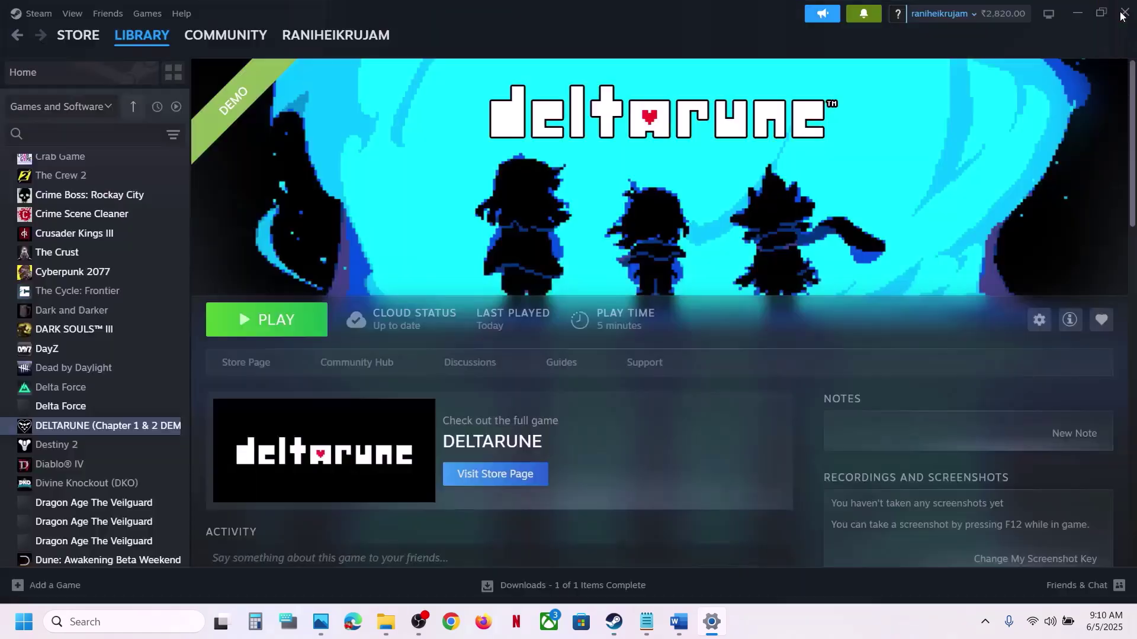
Return to the Word document and read Step 9 on updating Windows to the latest version
left_click(678, 622)
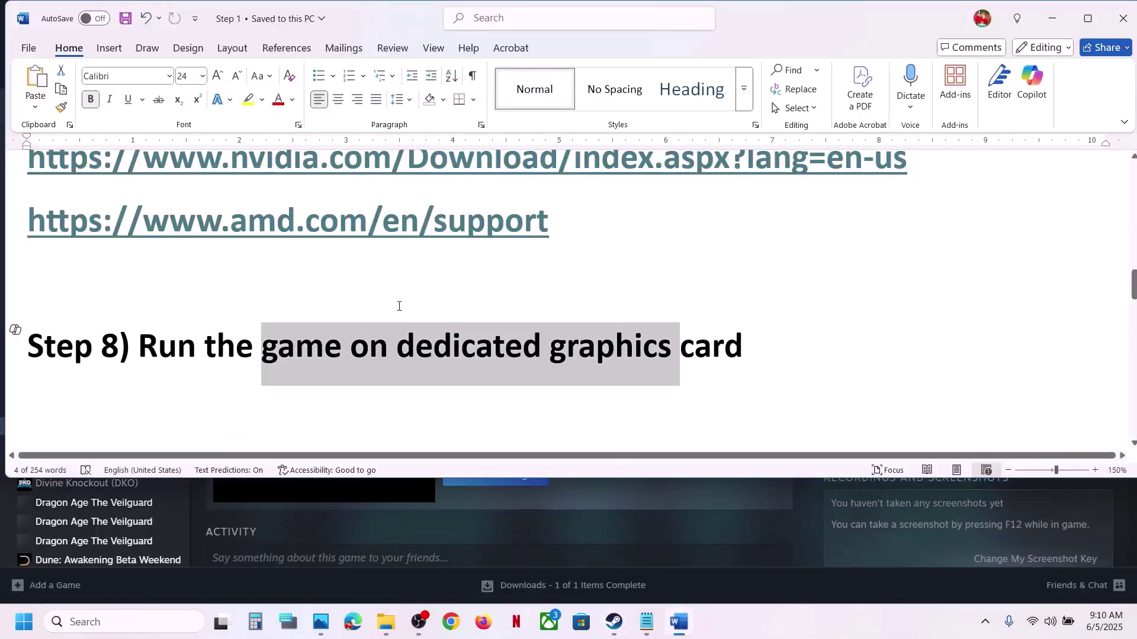
scroll(399, 306, "down", 3)
left_click_drag(231, 300, 632, 323)
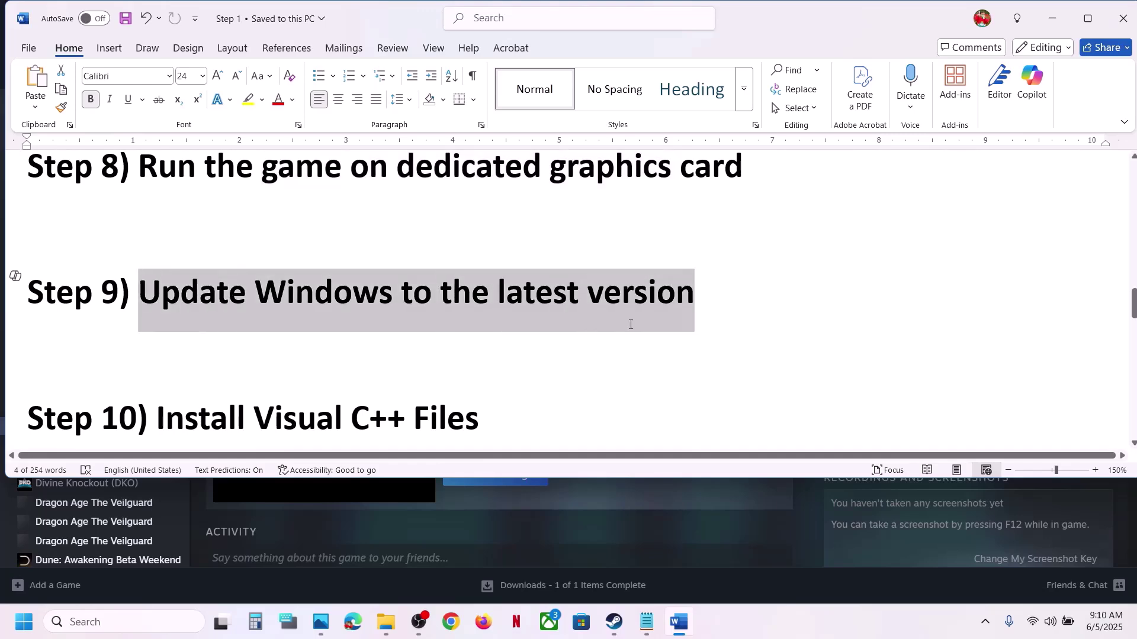
Open Windows Update in Settings and check for updates
key("super+i")
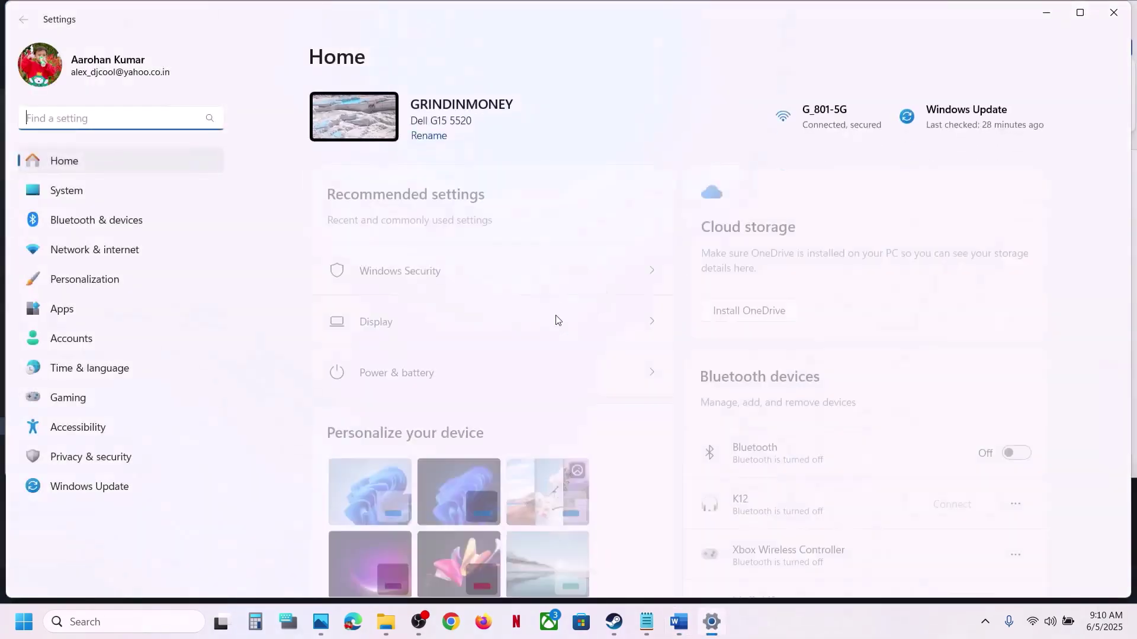
left_click(118, 487)
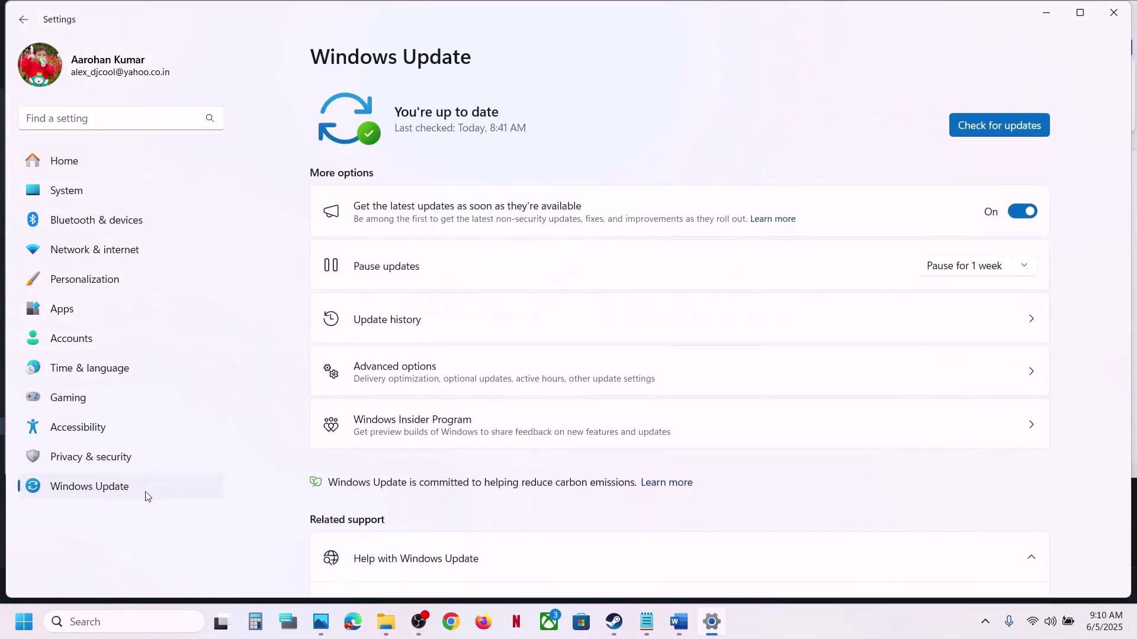
left_click(996, 123)
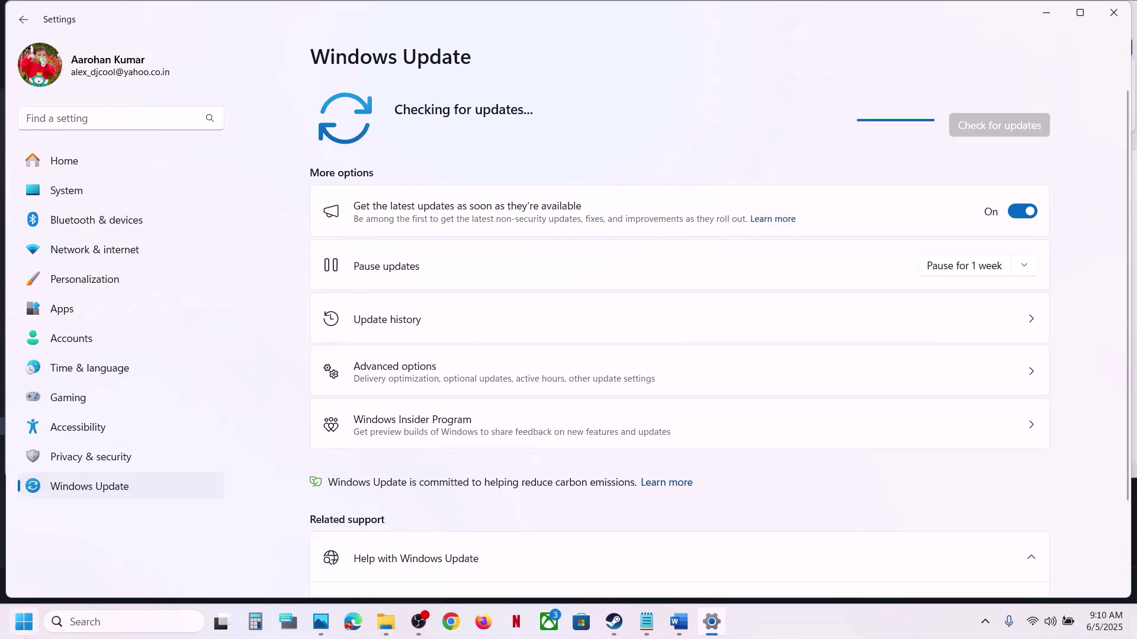
Show the Restart option for completing the Windows update, and dismiss the power options without restarting
key("super")
left_click(430, 570)
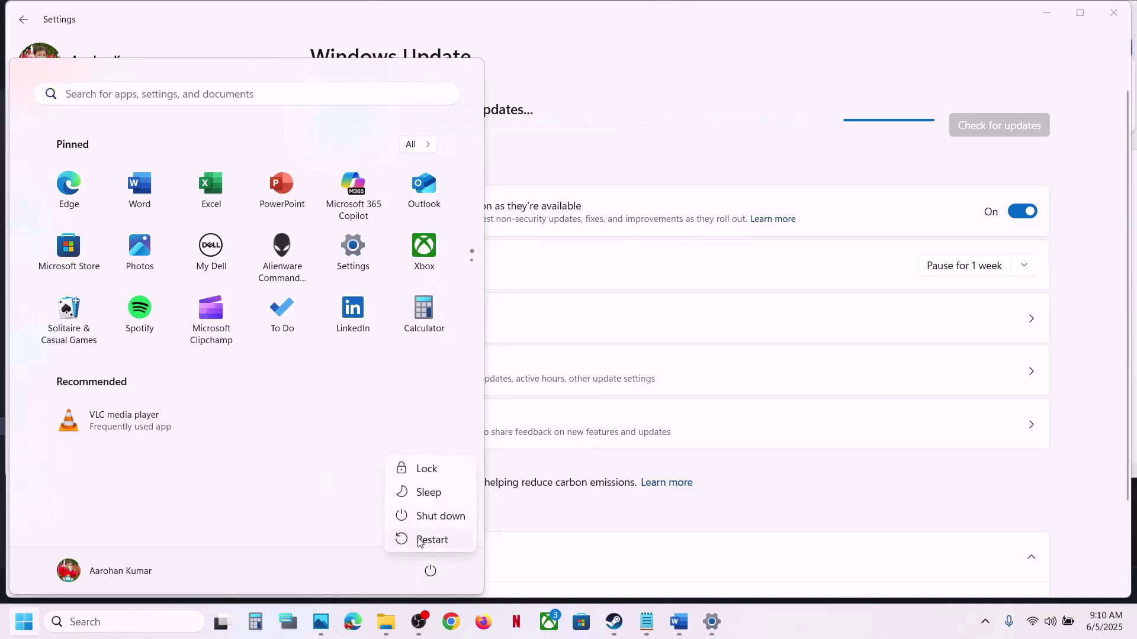
left_click(603, 568)
left_click(626, 576)
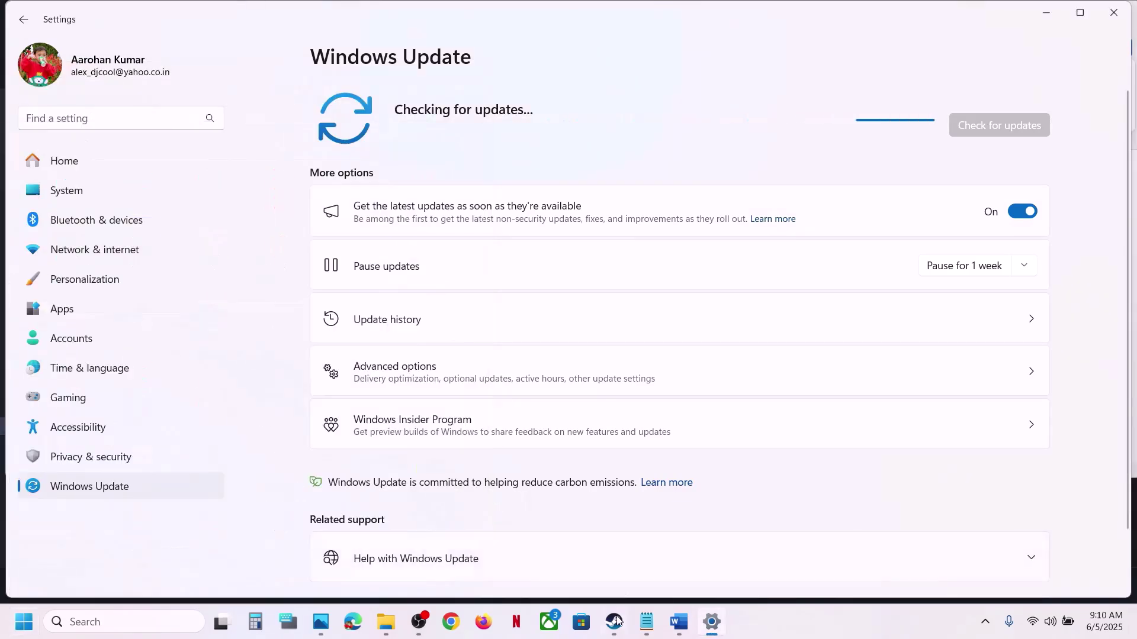
Copy the Visual C++ download link from Step 10 of the Word document and switch to Chrome
left_click(614, 621)
left_click(678, 625)
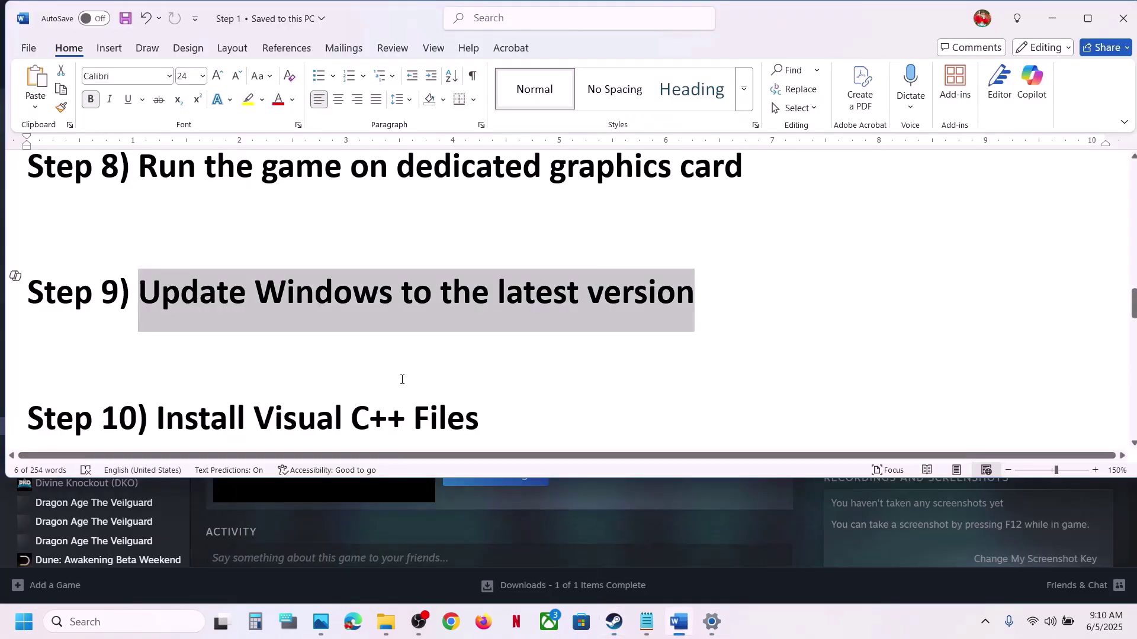
scroll(400, 377, "down", 2)
left_click_drag(376, 387, 15, 363)
key("ctrl+c")
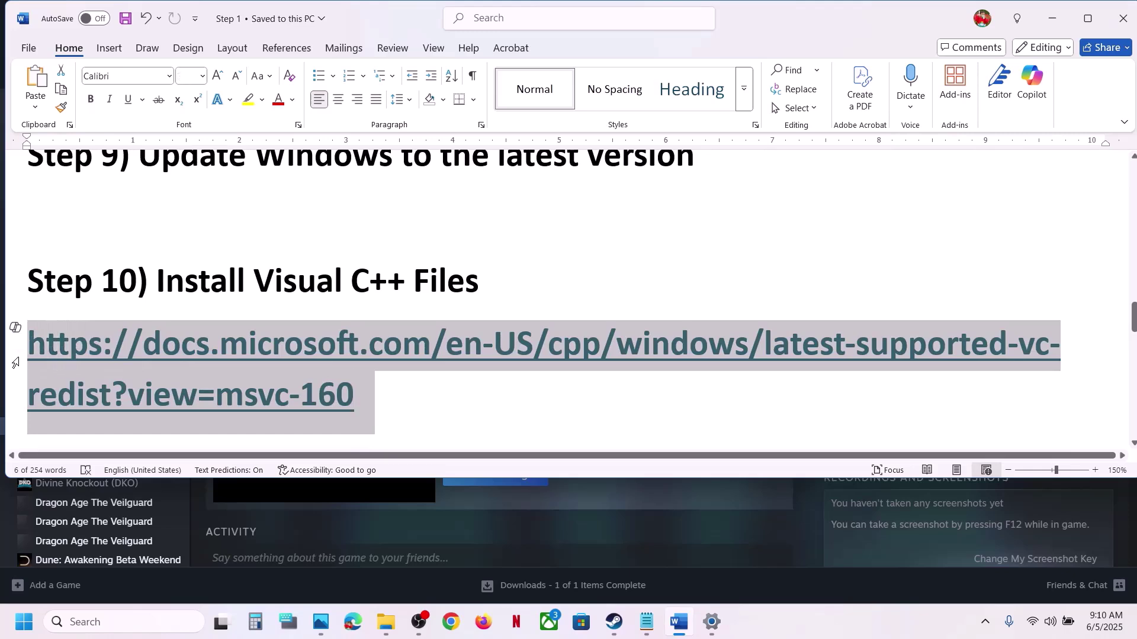
left_click(651, 529)
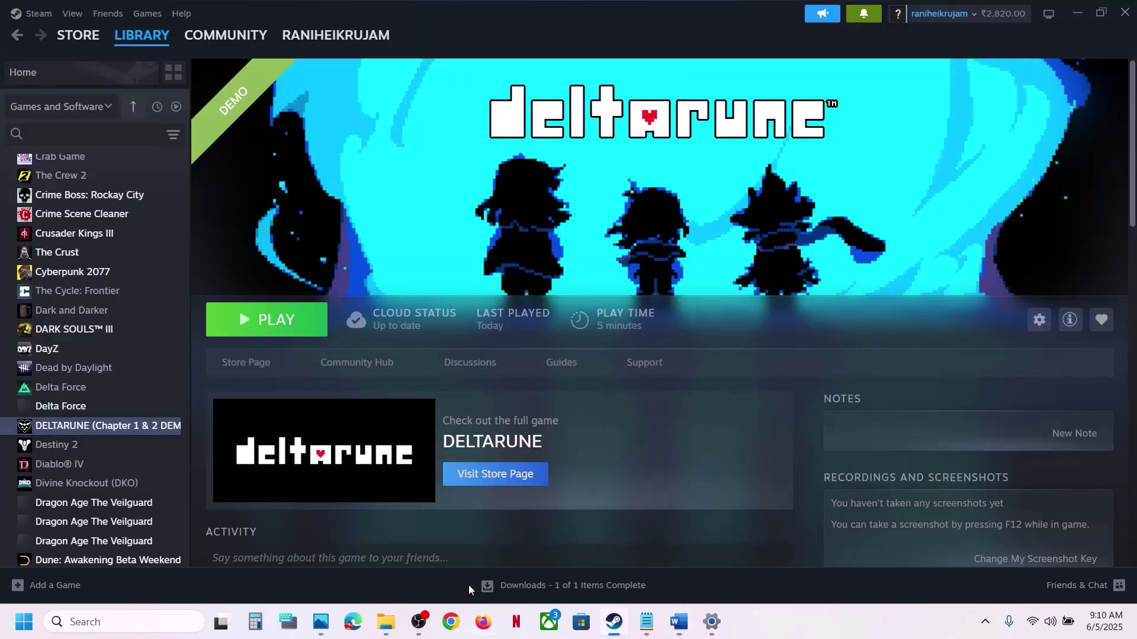
left_click(453, 621)
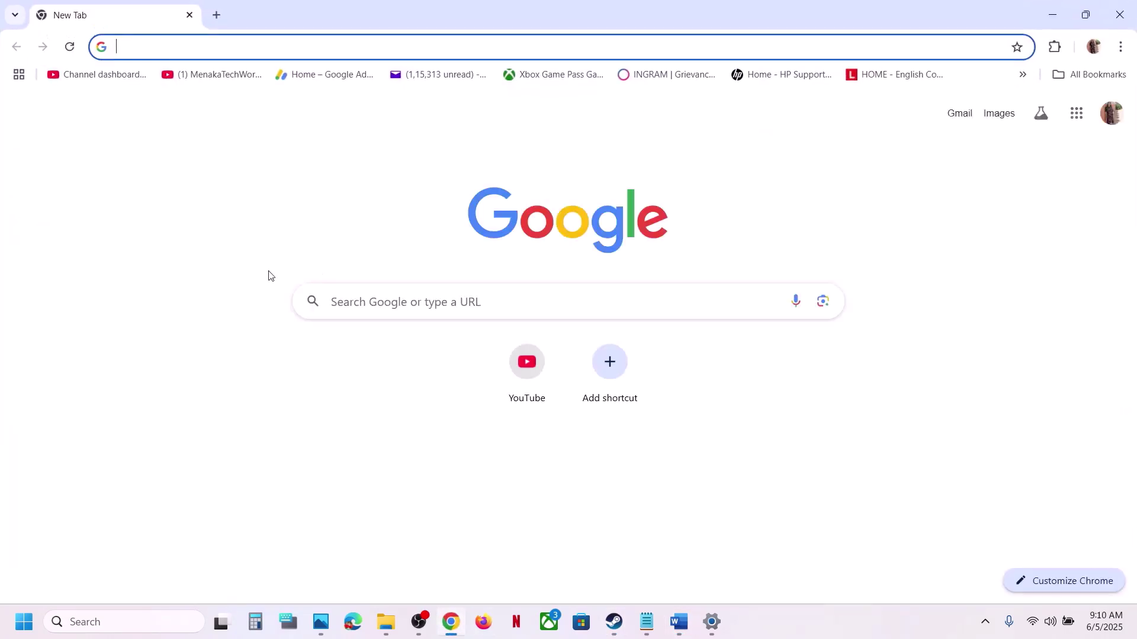
Open the copied Visual C++ link and locate the X86 and X64 packages in the latest redistributable version table
key("ctrl+v")
key("Return")
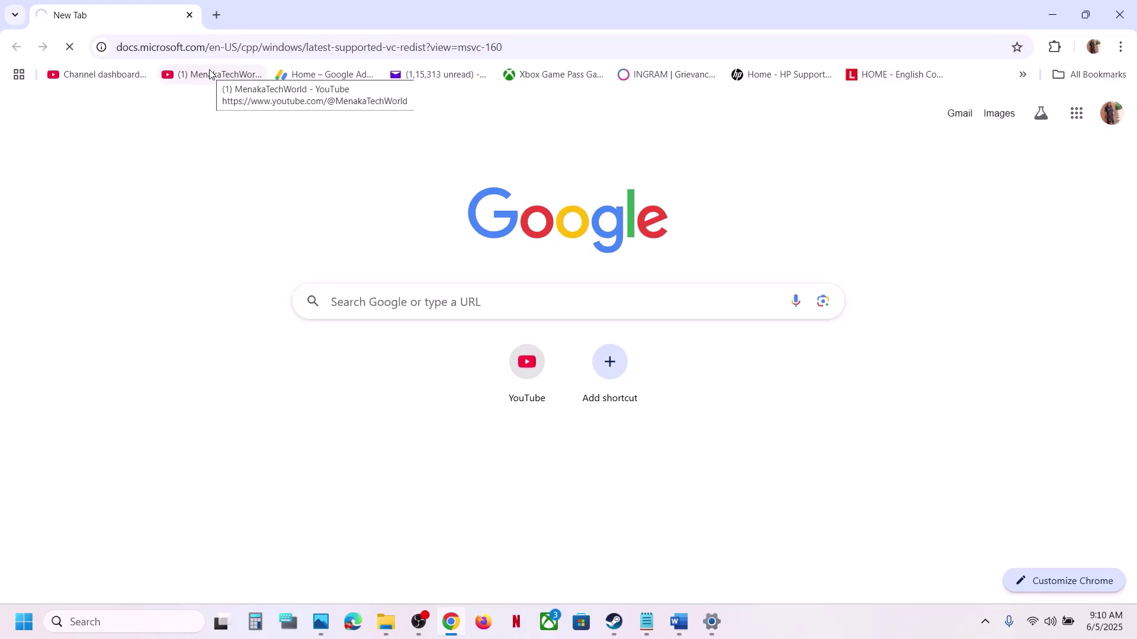
scroll(438, 414, "down", 9)
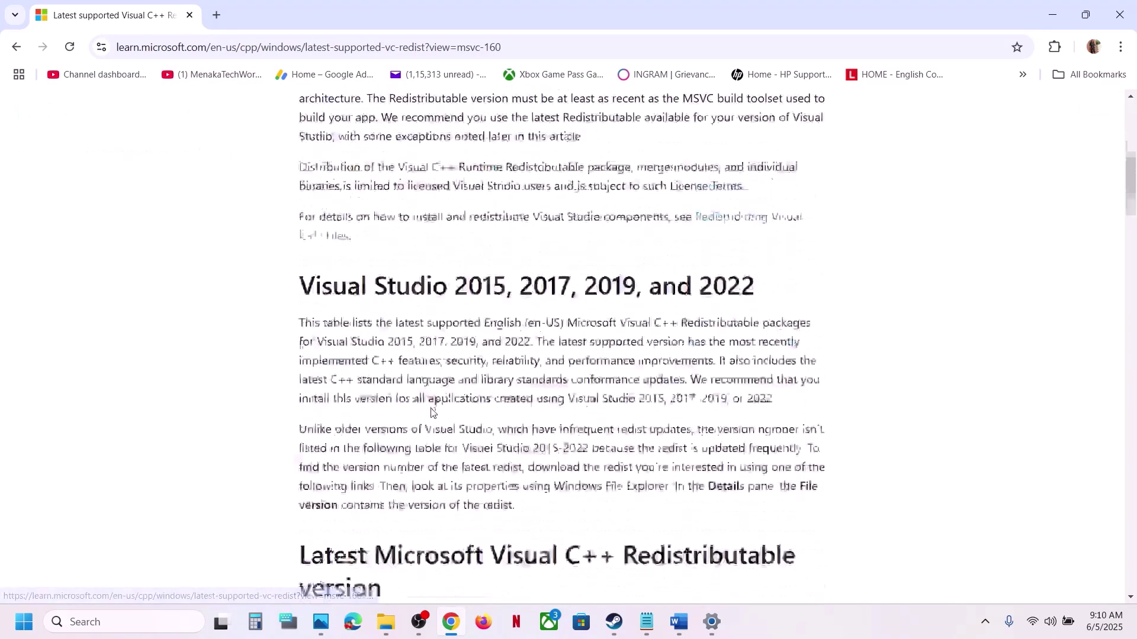
left_click_drag(390, 226, 622, 269)
scroll(271, 298, "down", 8)
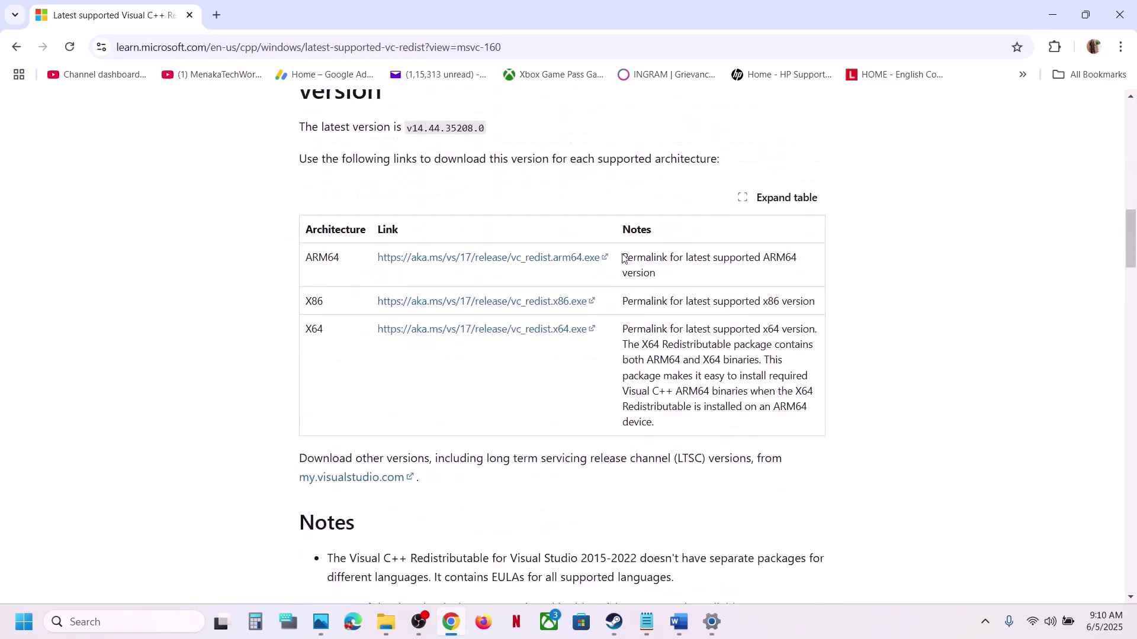
double_click(319, 302)
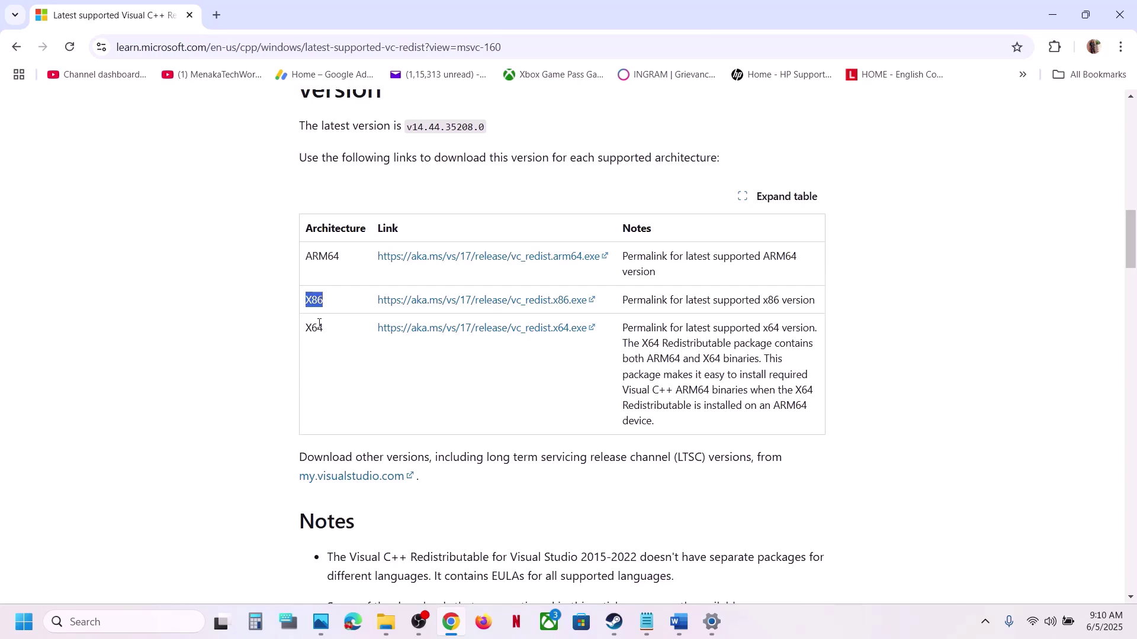
double_click(320, 327)
double_click(319, 302)
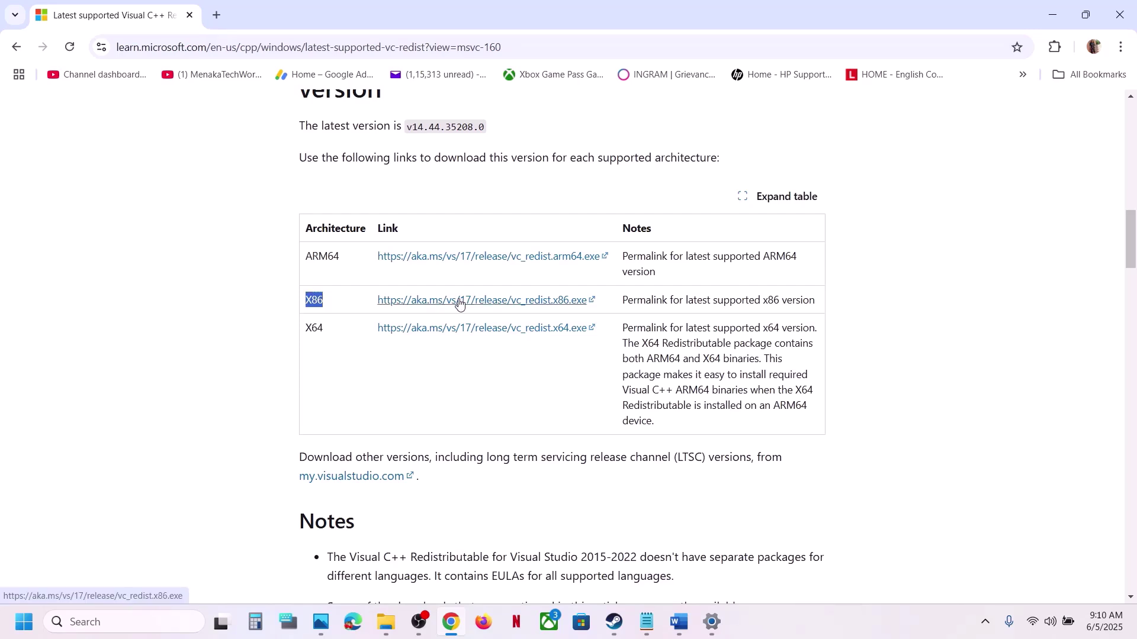
Download the X86 Visual C++ redistributable, run it, and start its repair with permission to make changes
left_click(424, 300)
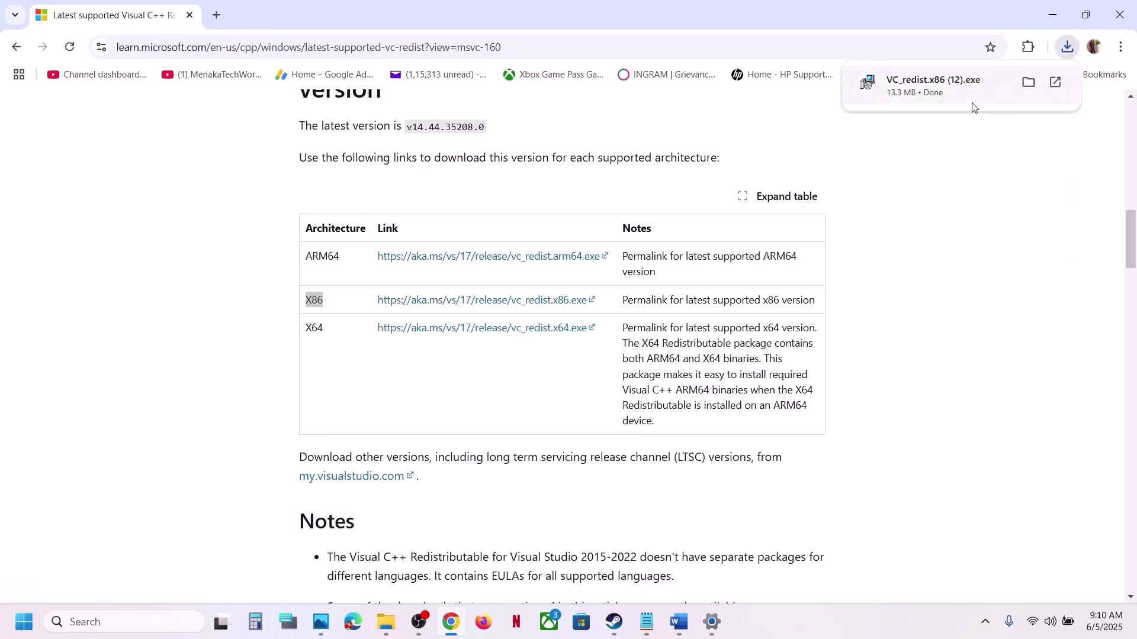
left_click(971, 95)
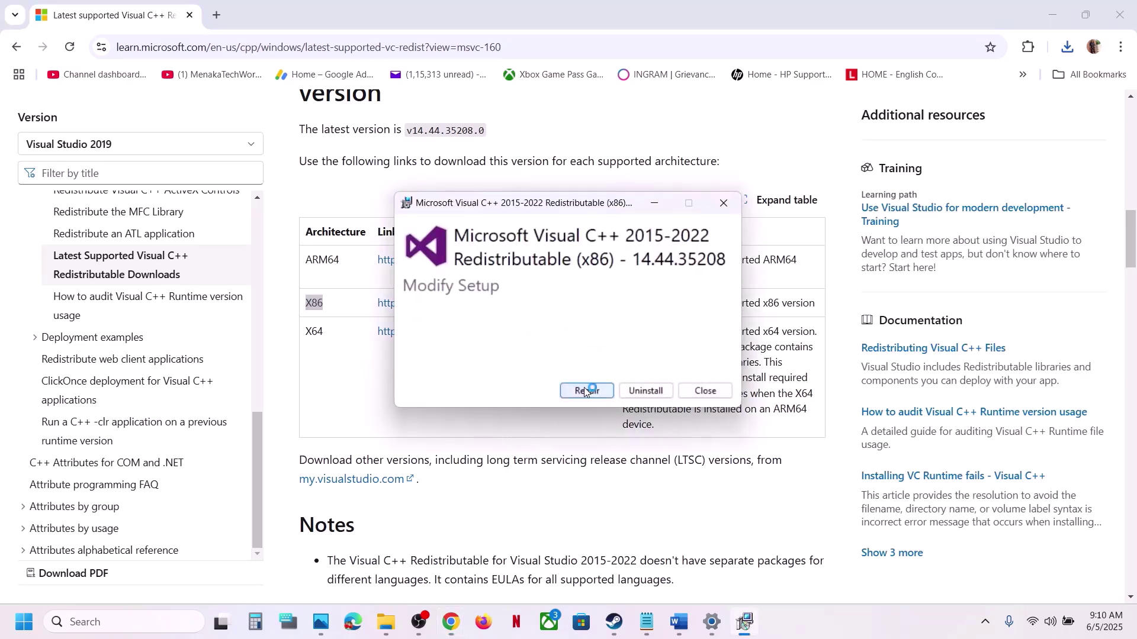
left_click(583, 388)
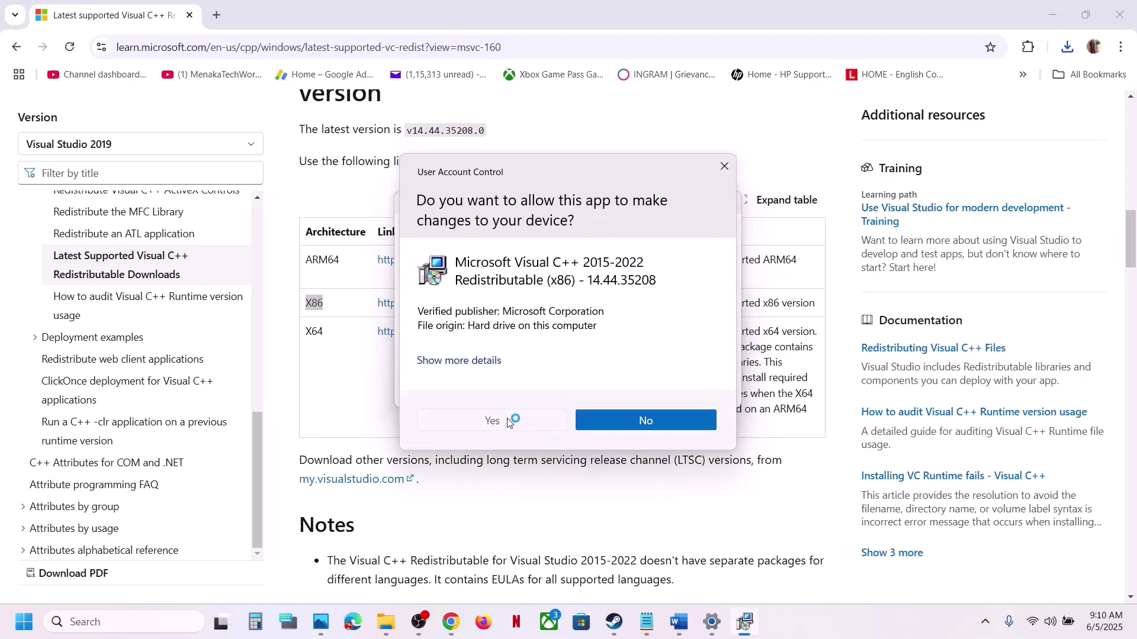
left_click(491, 420)
Run the X64 Visual C++ redistributable, start its repair with permission granted, and place both setup windows side by side
left_click(315, 335)
double_click(315, 332)
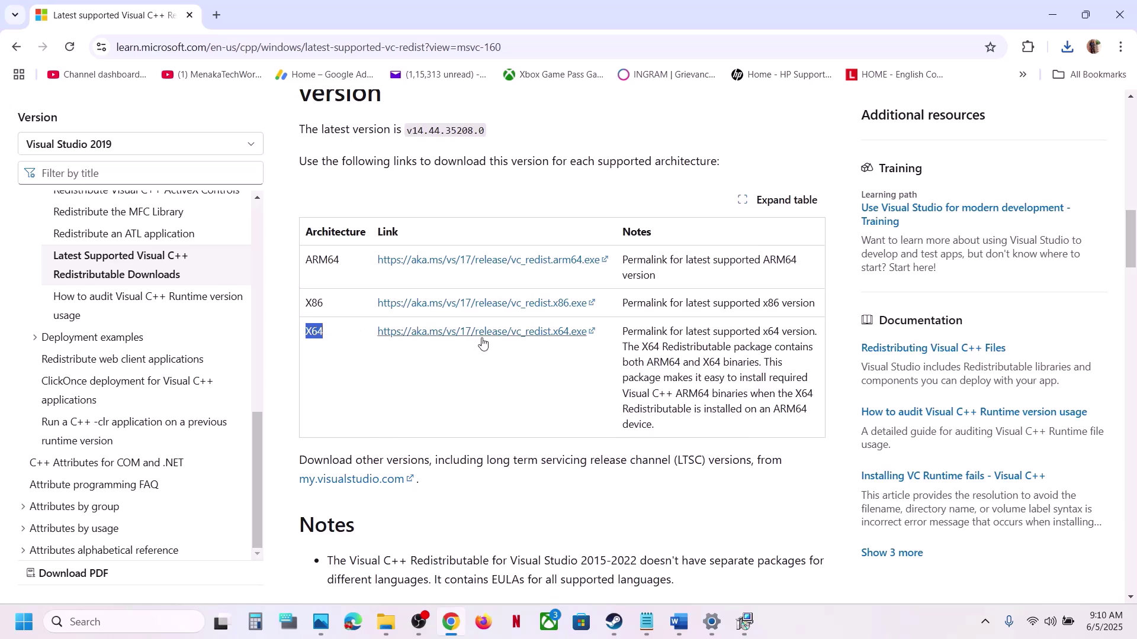
left_click(1069, 49)
left_click(941, 112)
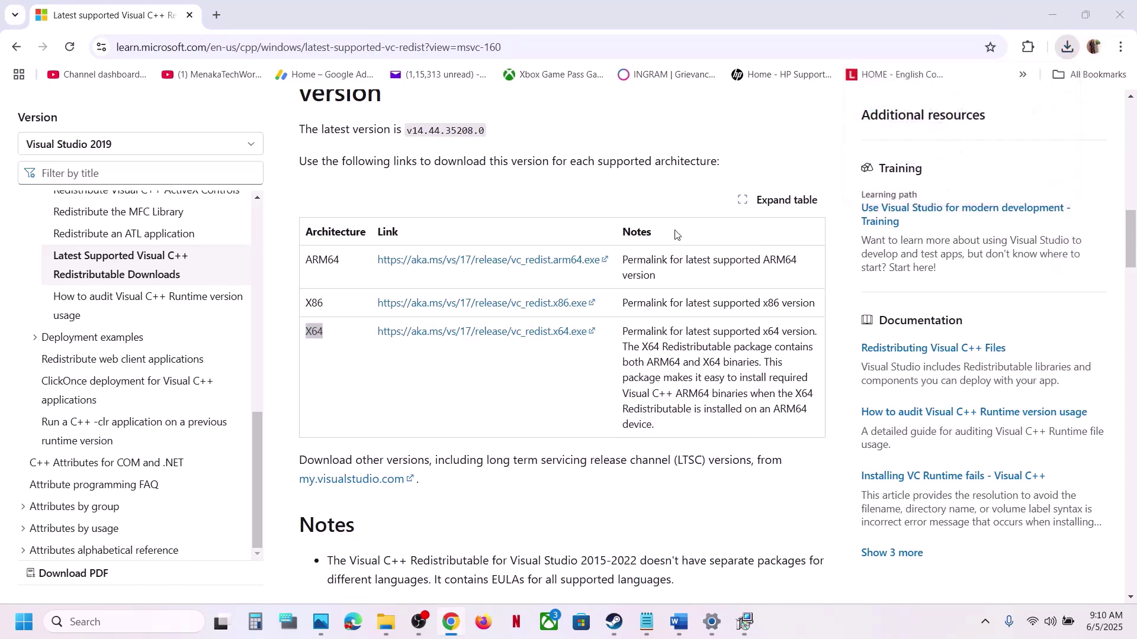
left_click(586, 390)
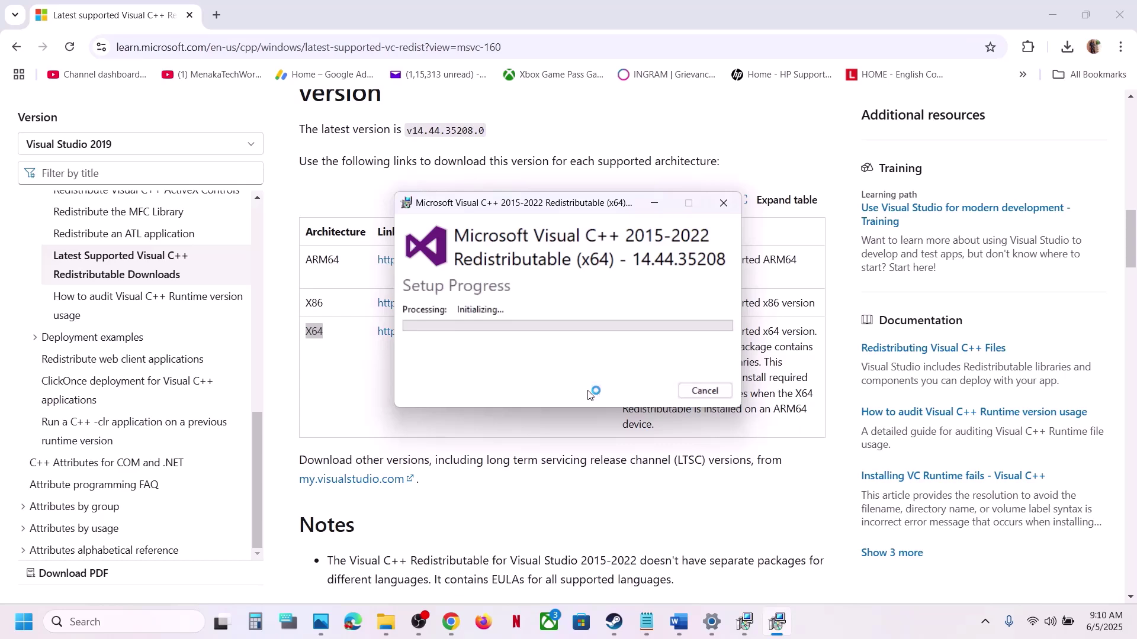
left_click(497, 424)
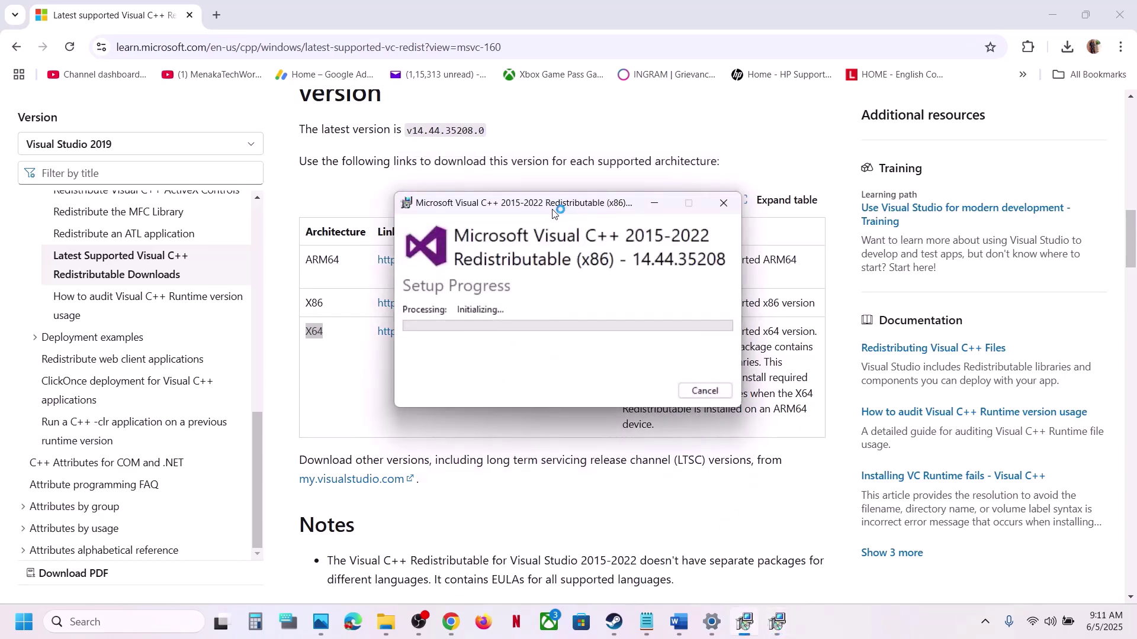
left_click_drag(606, 204, 812, 231)
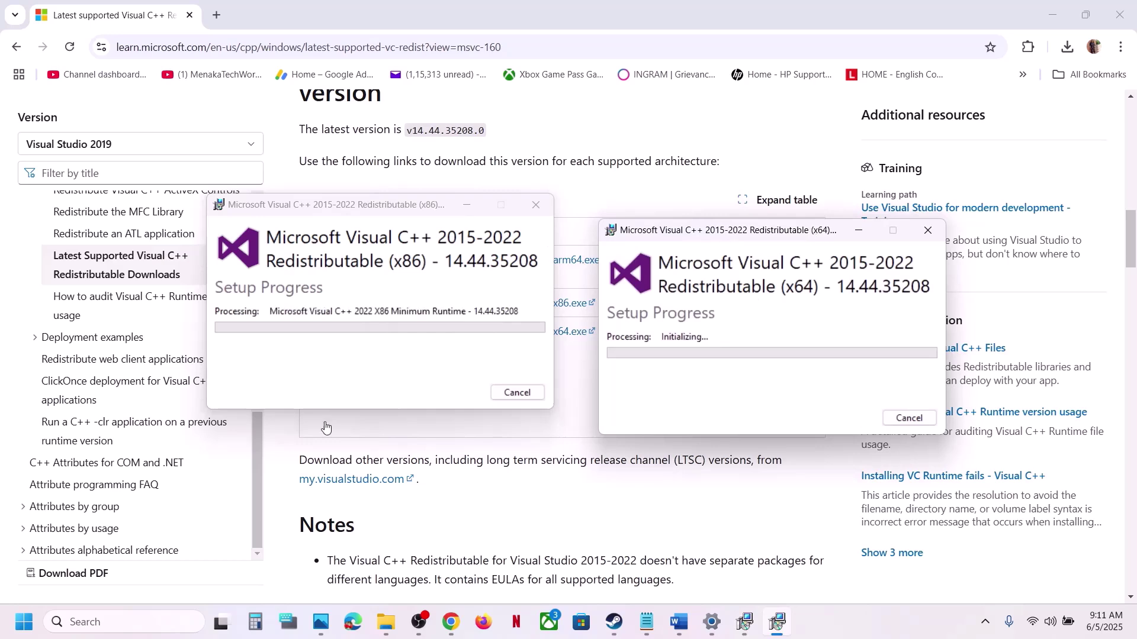
Show the power options for restarting the PC and dismiss them without restarting
left_click(22, 633)
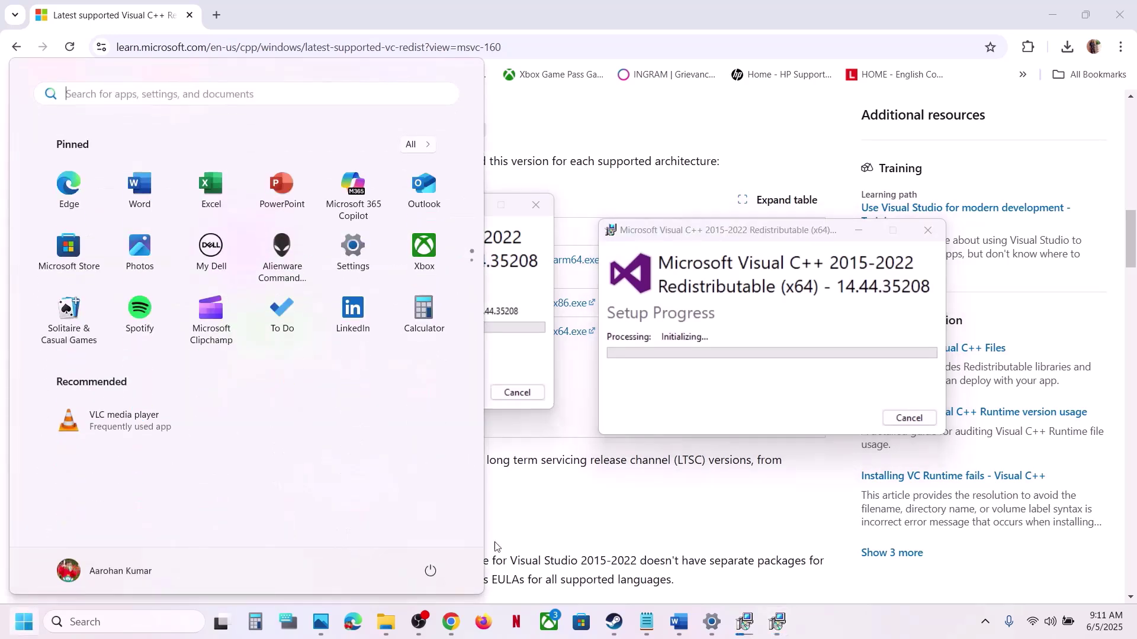
left_click(430, 570)
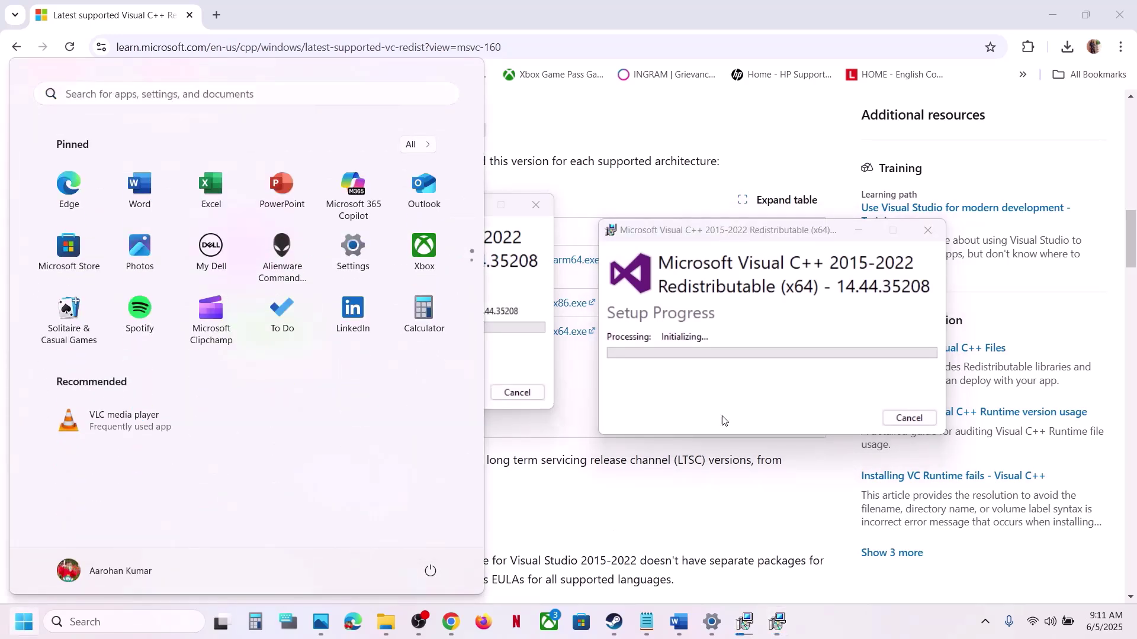
left_click(637, 480)
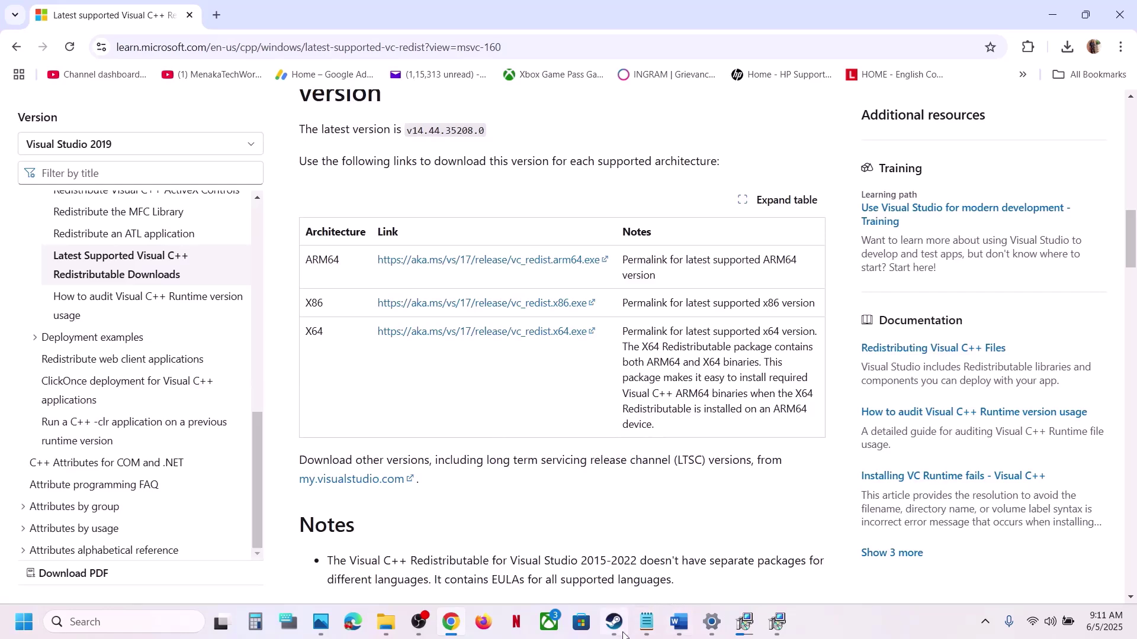
Switch to the Word document and read Step 11 on unplugging external devices, USB adapters and additional controllers
left_click(615, 623)
left_click(679, 621)
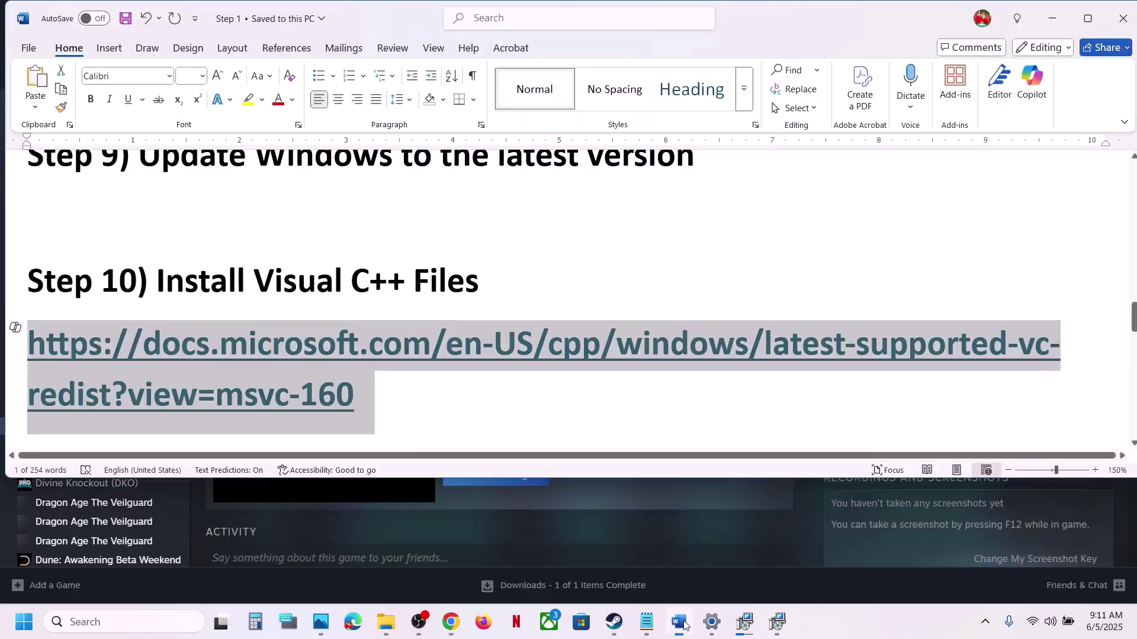
left_click(414, 394)
scroll(414, 355, "down", 2)
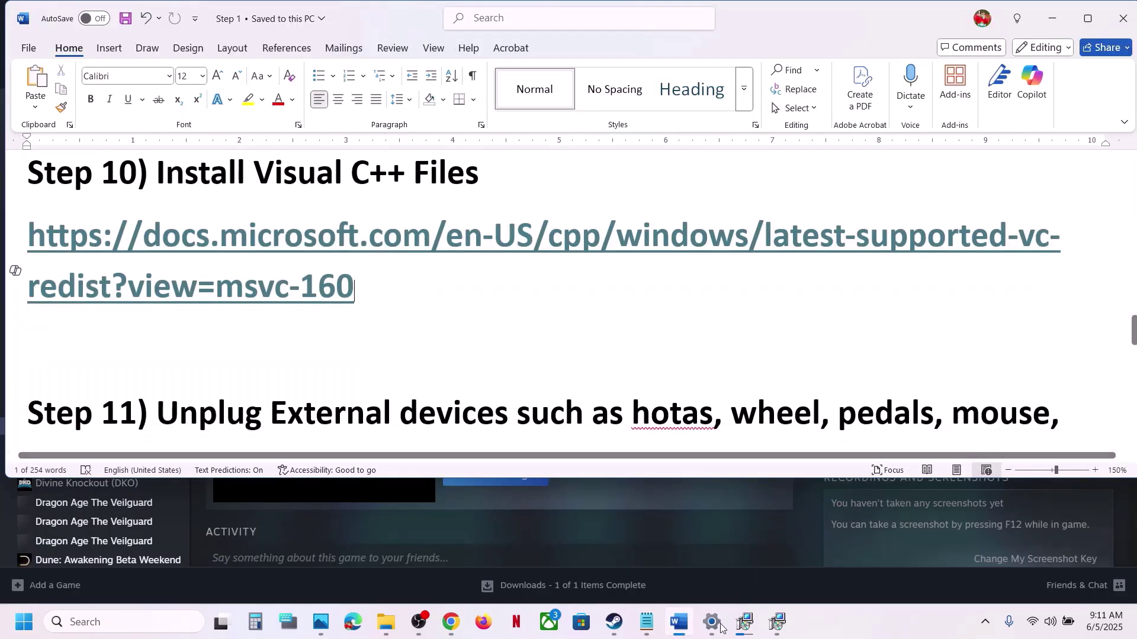
scroll(195, 305, "down", 3)
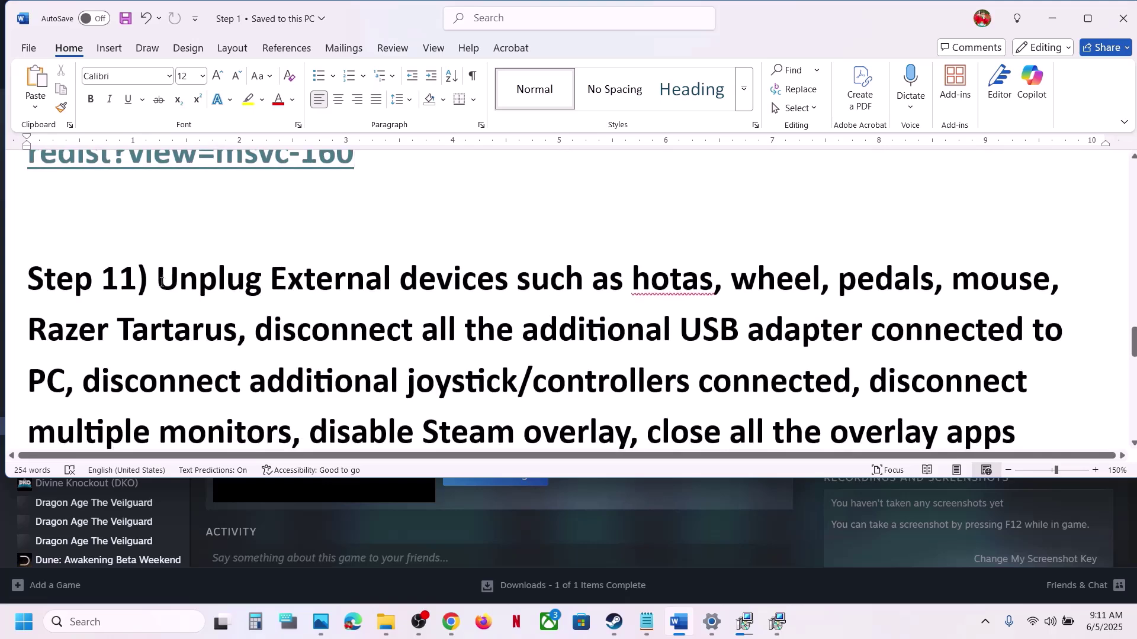
left_click_drag(159, 280, 800, 329)
scroll(545, 300, "down", 2)
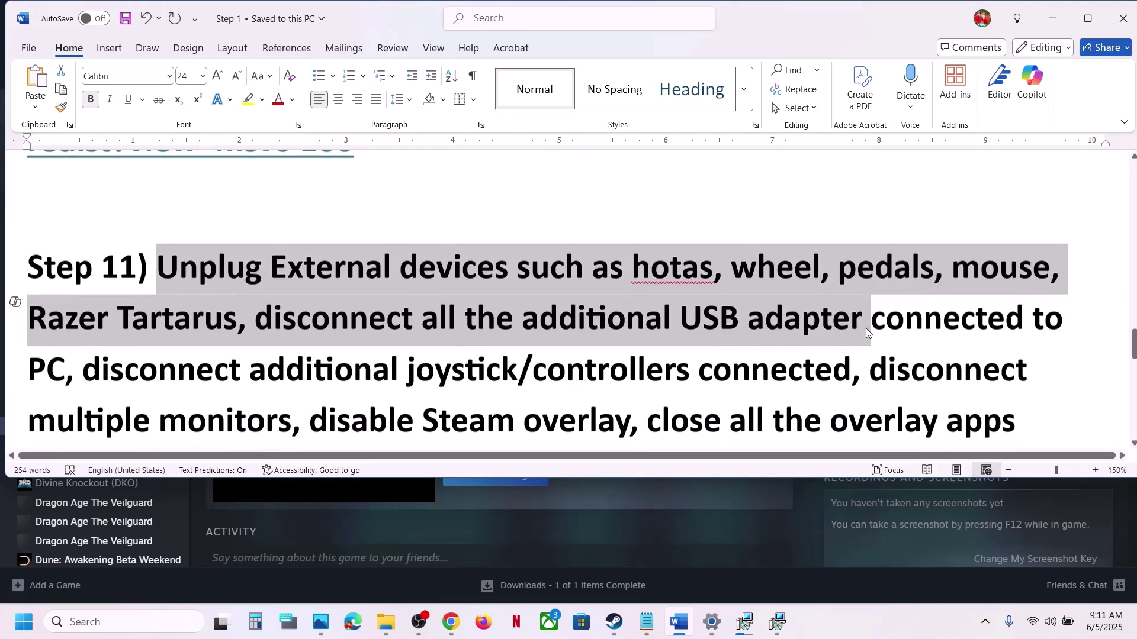
scroll(545, 300, "down", 2)
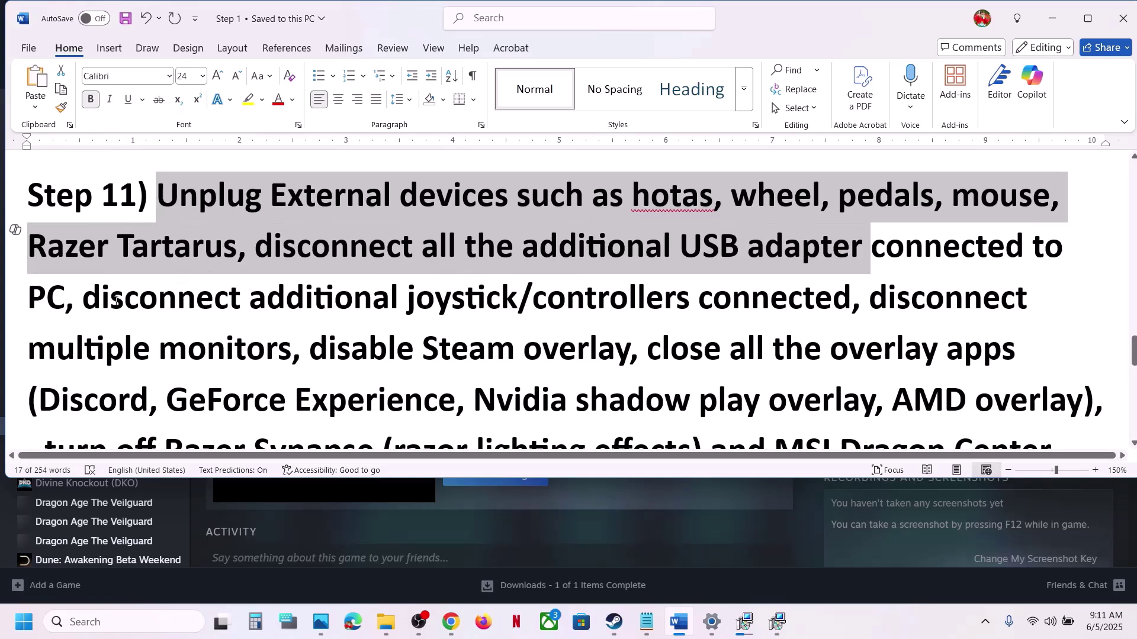
left_click_drag(89, 300, 847, 303)
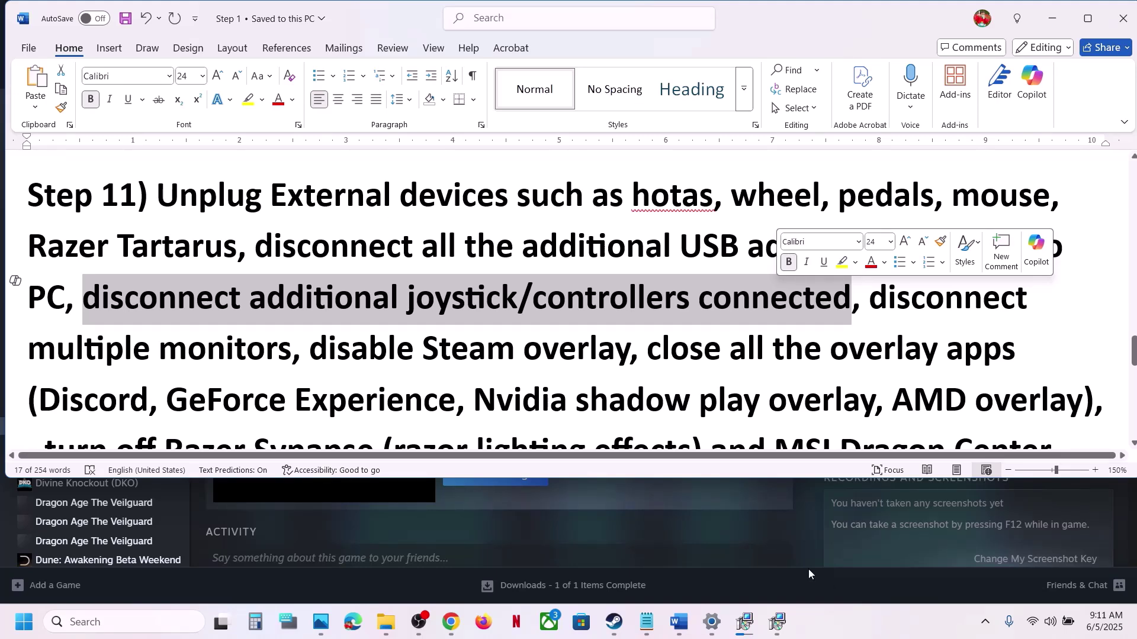
Check the progress of the x86 and x64 Visual C++ setups
left_click(744, 621)
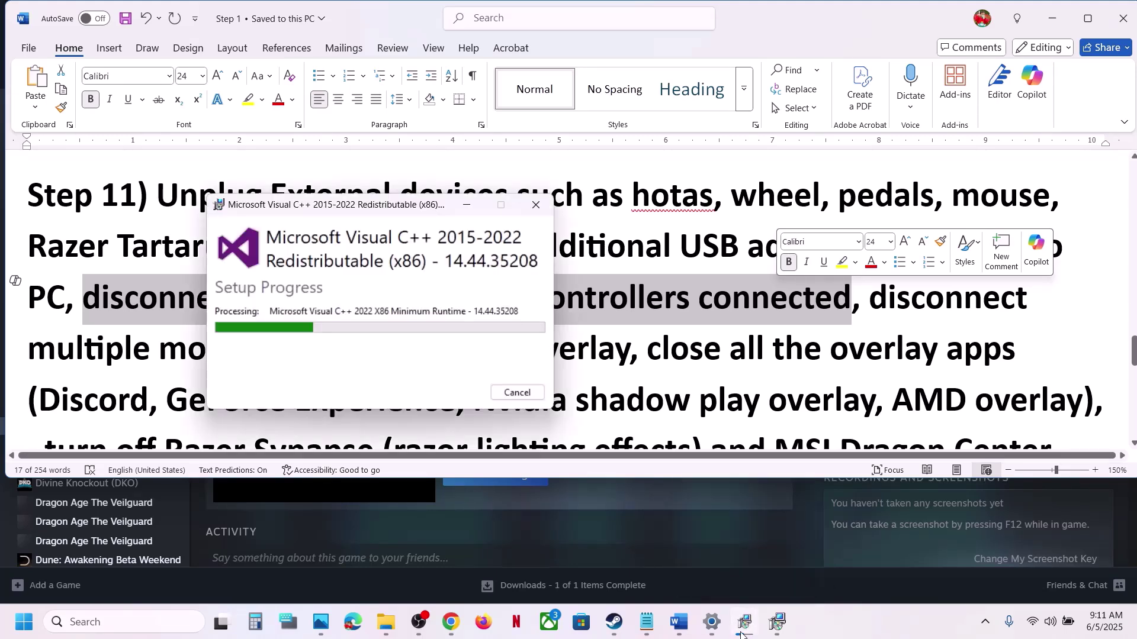
left_click(783, 618)
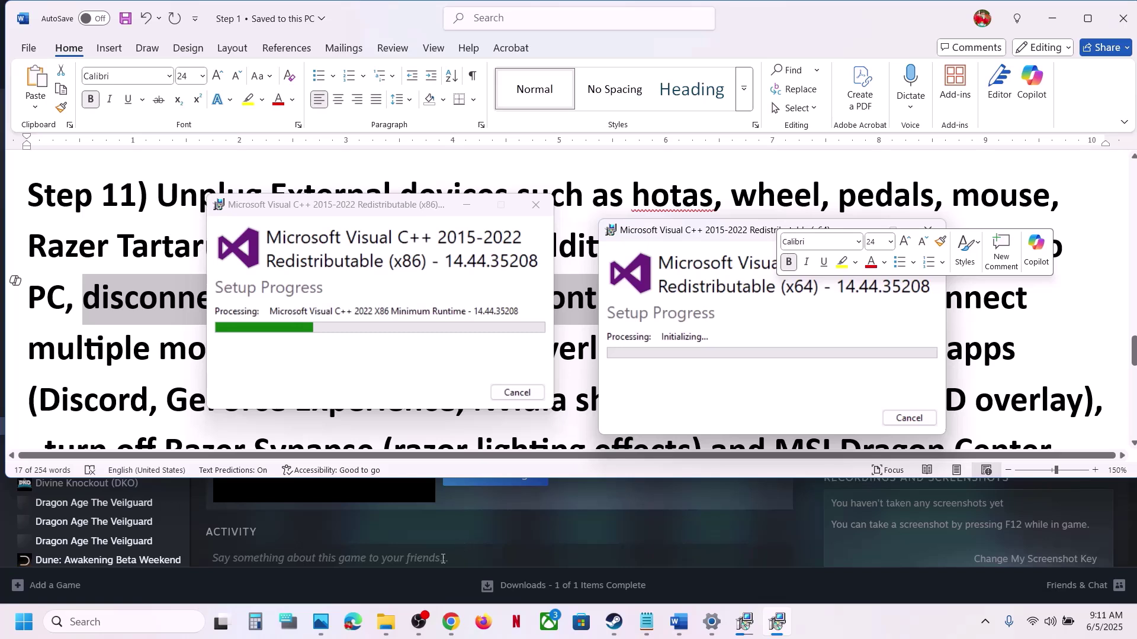
mouse_move(420, 623)
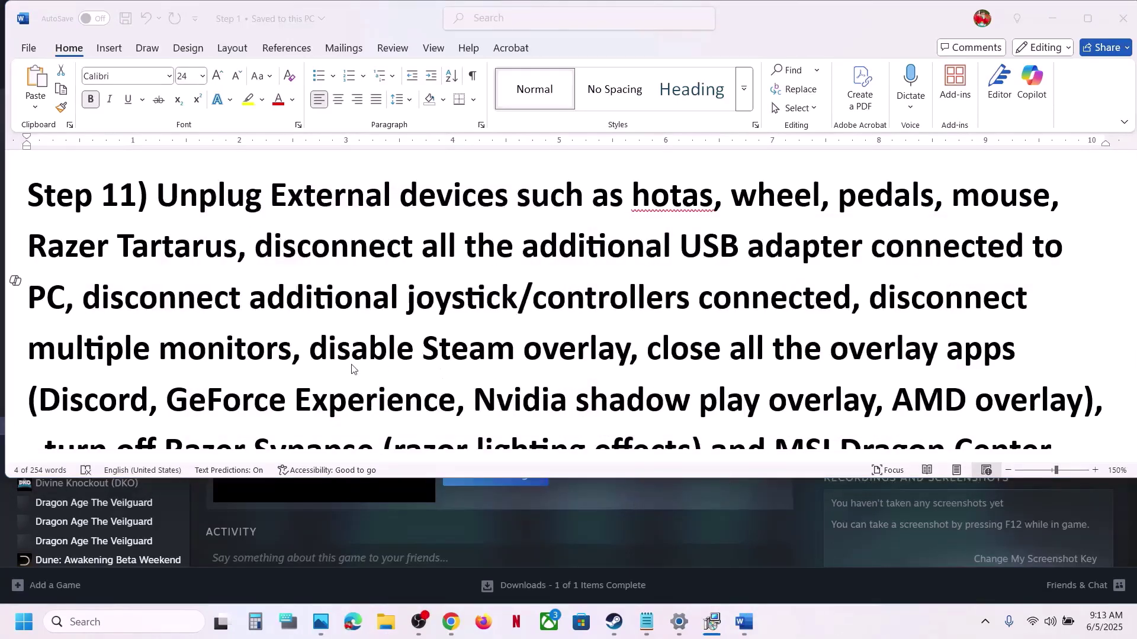
Switch to Steam and turn off the in-game Steam Overlay in the DELTARUNE (Chapter 1 & 2 DEMO) properties
left_click_drag(318, 353, 625, 351)
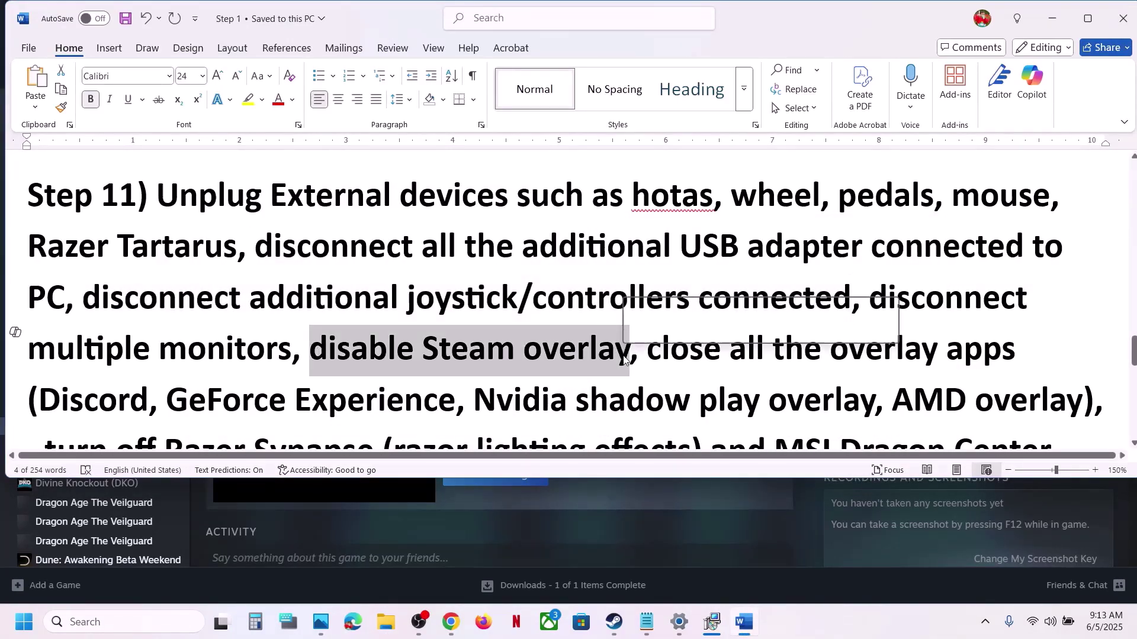
left_click(737, 518)
right_click(105, 431)
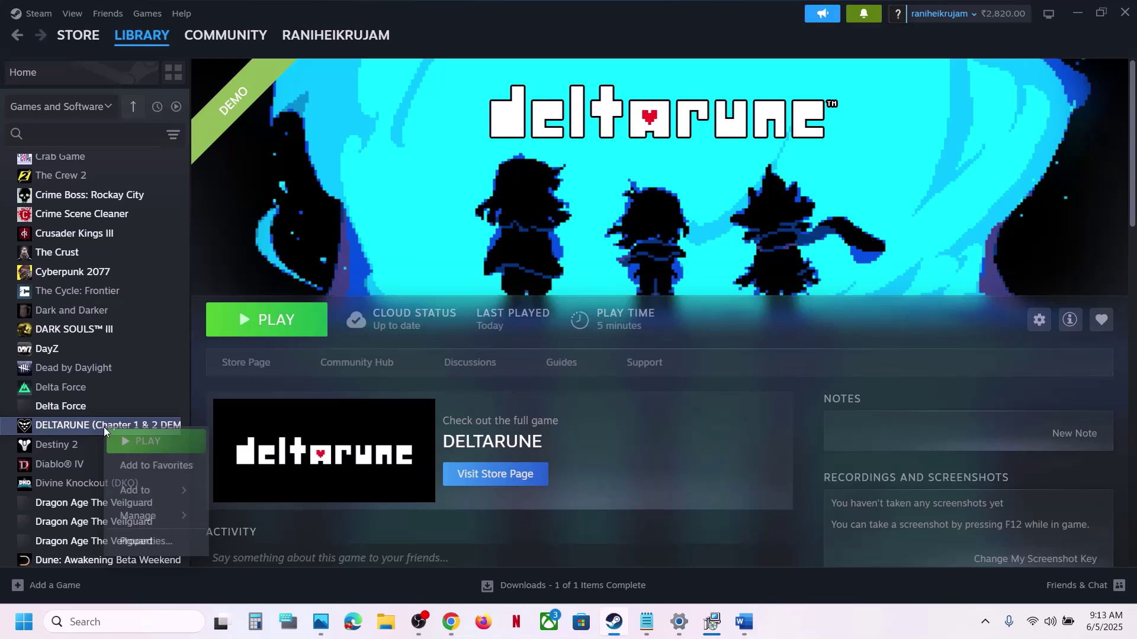
left_click(138, 541)
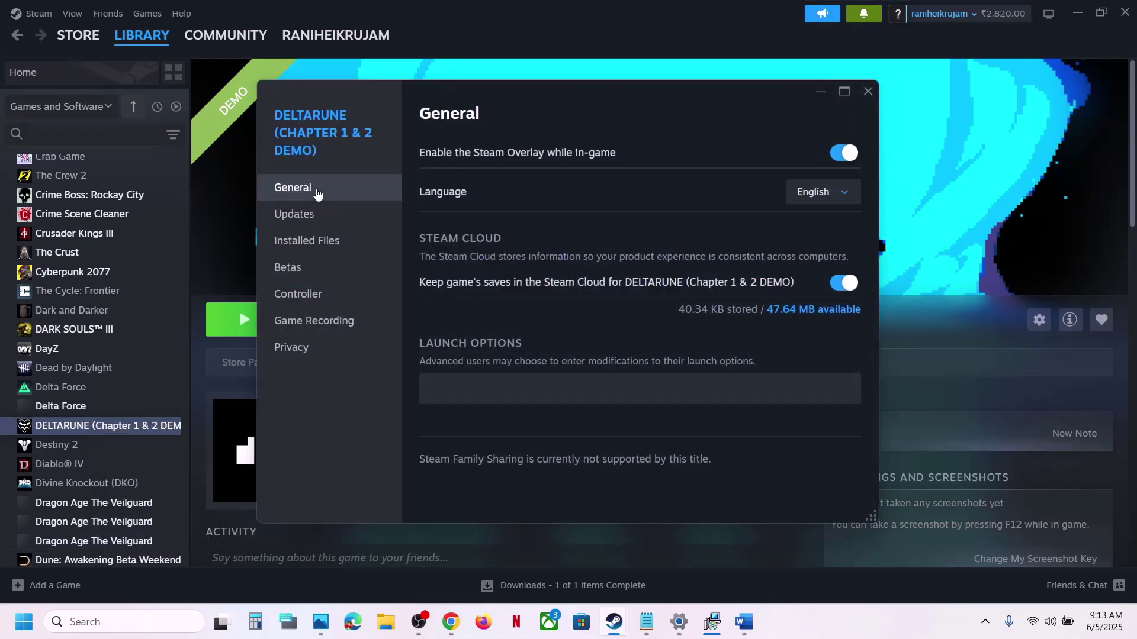
left_click(843, 153)
left_click(871, 90)
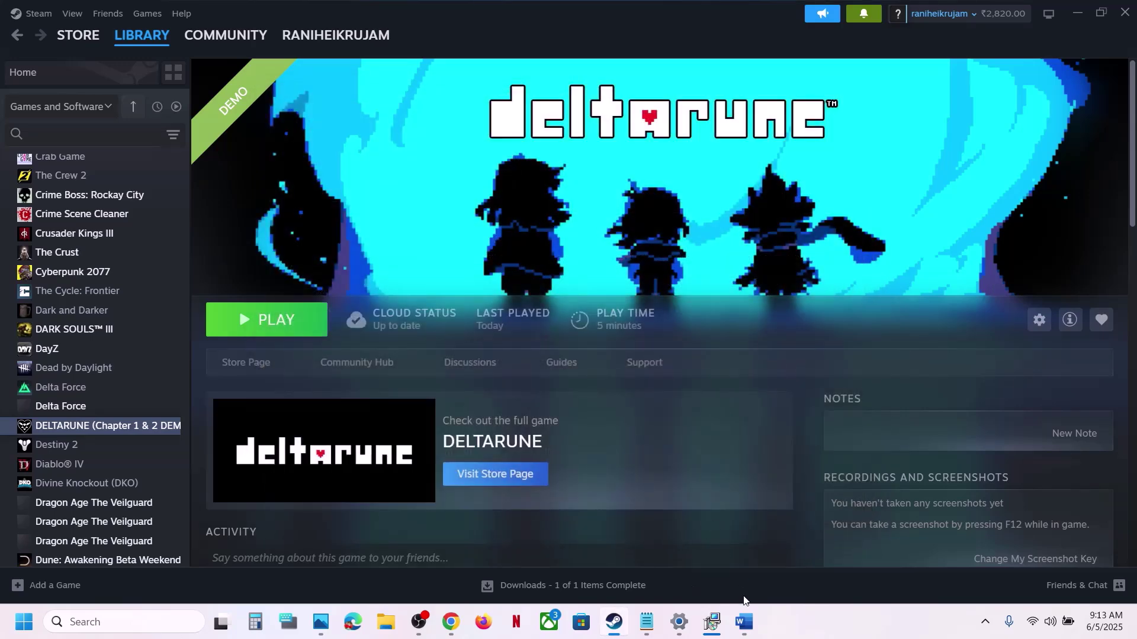
Return to the Word document and replace "GeForce Experience" with "Nvidia app" in Step 11's list of overlay apps
left_click(744, 622)
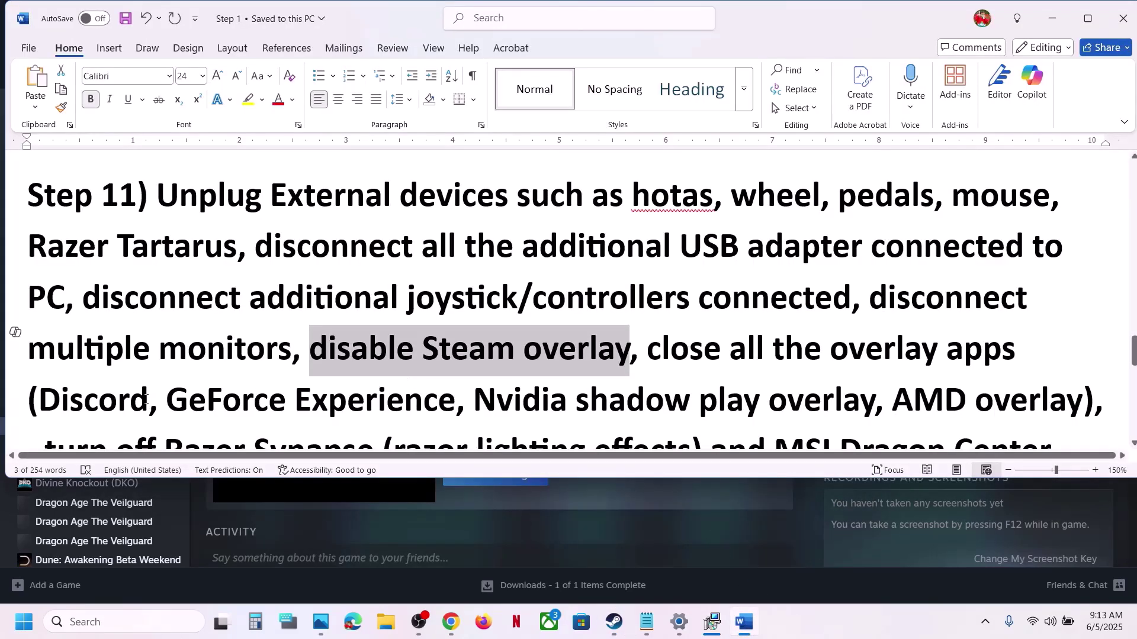
double_click(116, 404)
scroll(292, 283, "down", 1)
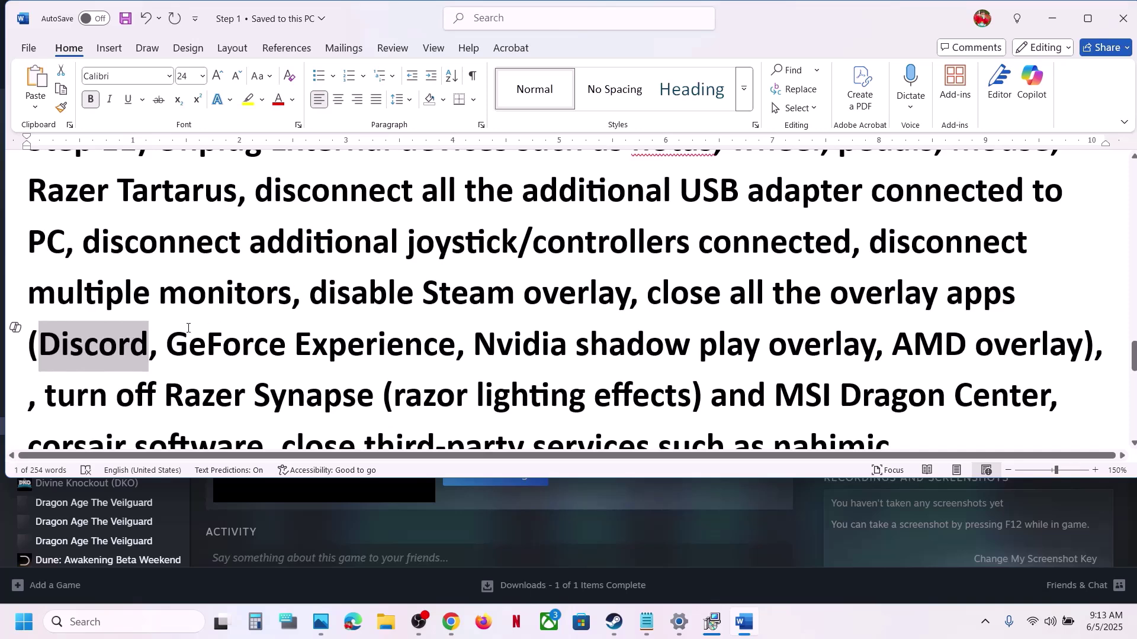
left_click_drag(173, 338, 454, 345)
type("Nvid")
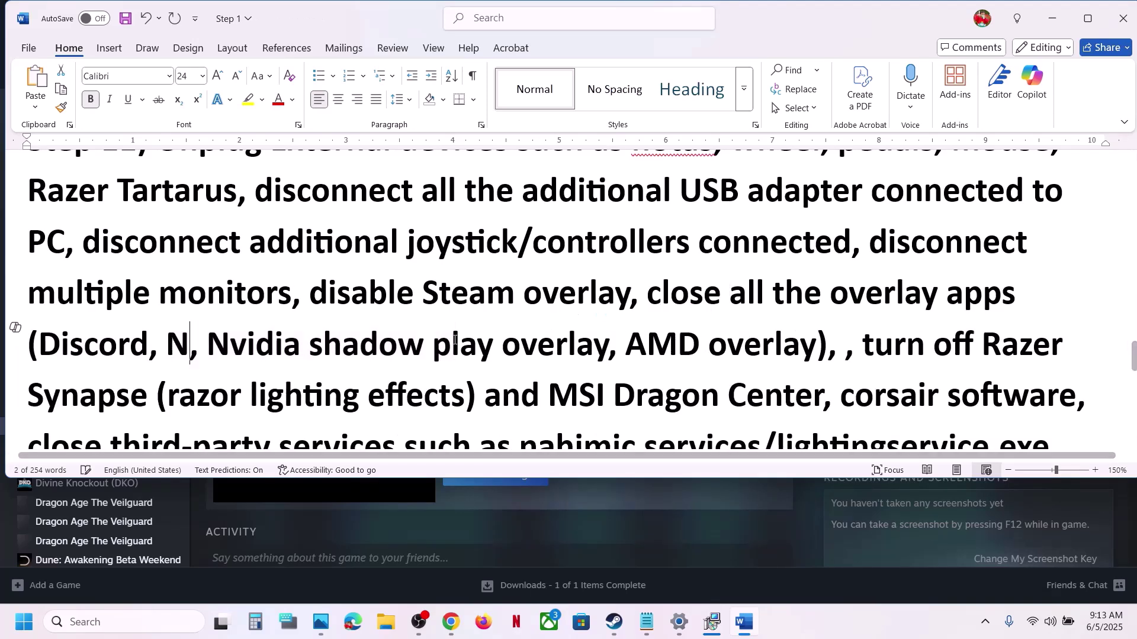
type("ia app")
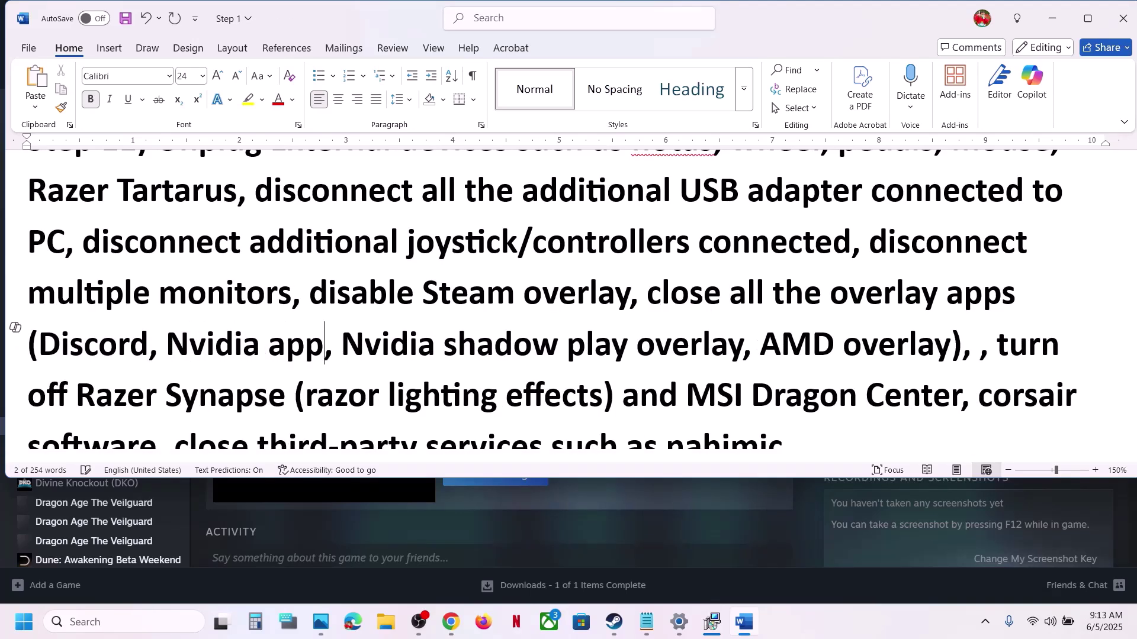
Read the rest of Step 11 on overlay apps, lighting software, third-party services and undervolting, through to Step 12 on increasing virtual memory
left_click_drag(167, 349, 317, 354)
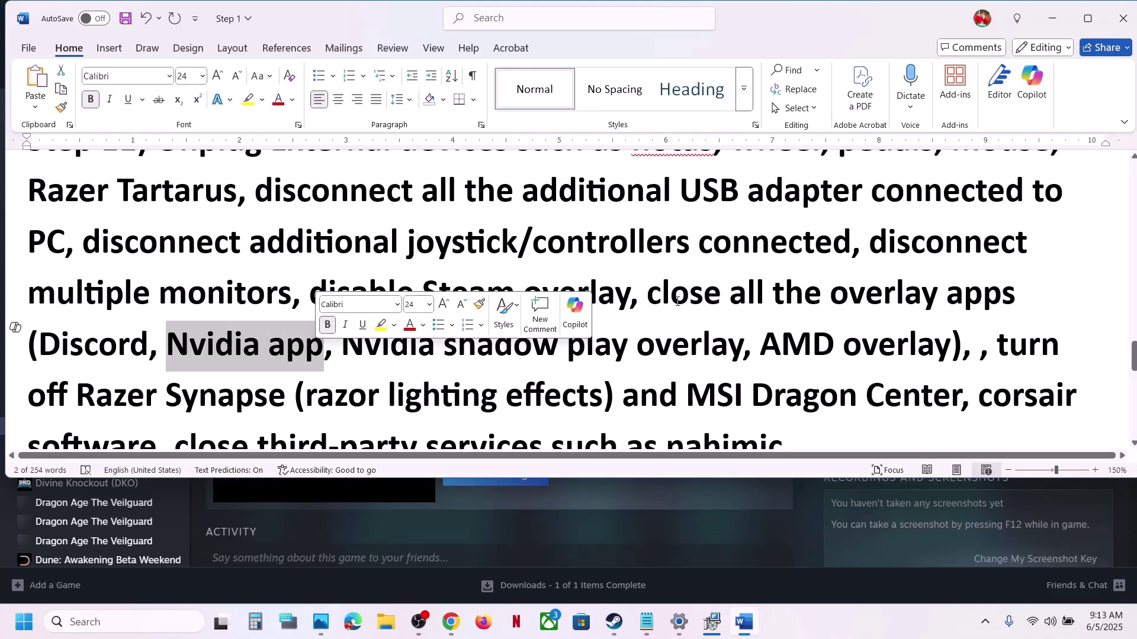
left_click_drag(677, 301, 441, 356)
scroll(1000, 263, "down", 3)
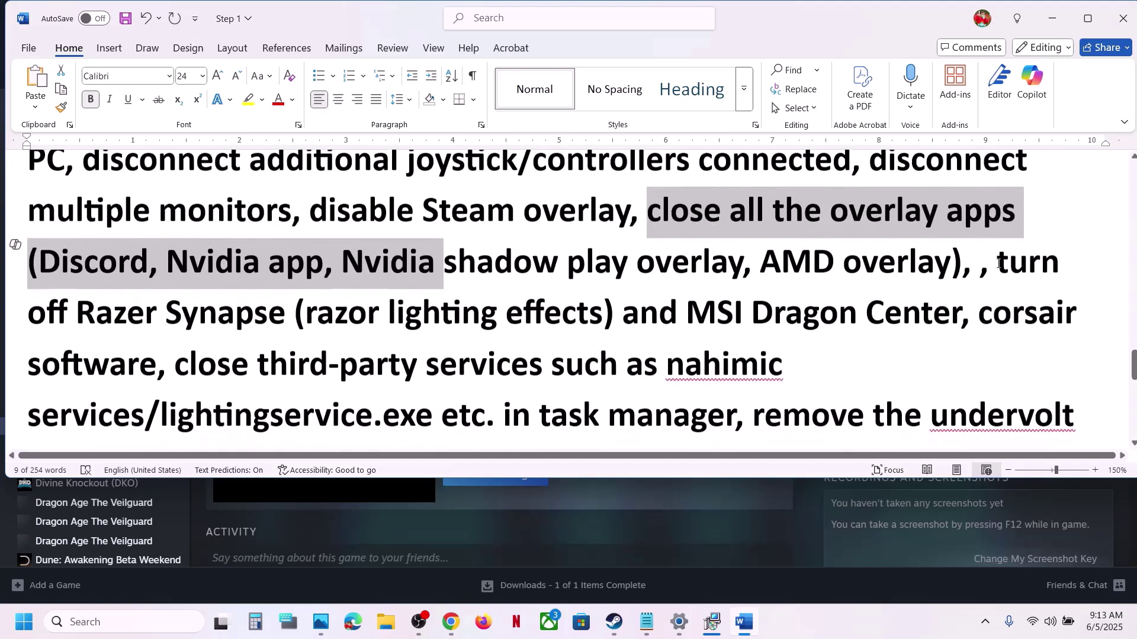
left_click_drag(999, 263, 734, 411)
scroll(764, 391, "down", 2)
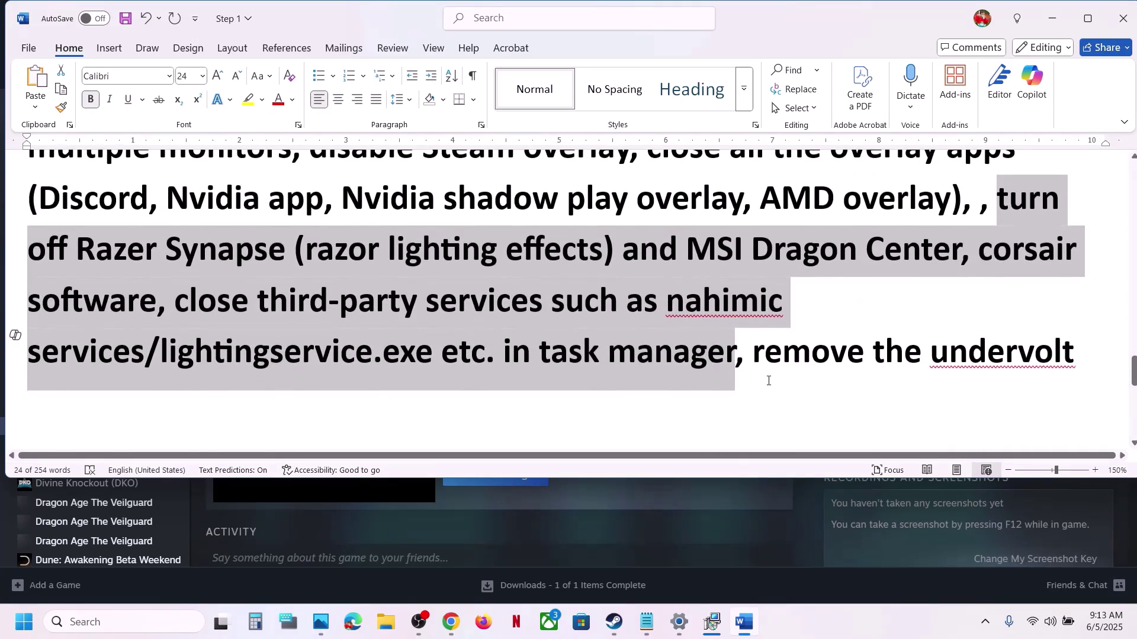
left_click_drag(768, 349, 1074, 354)
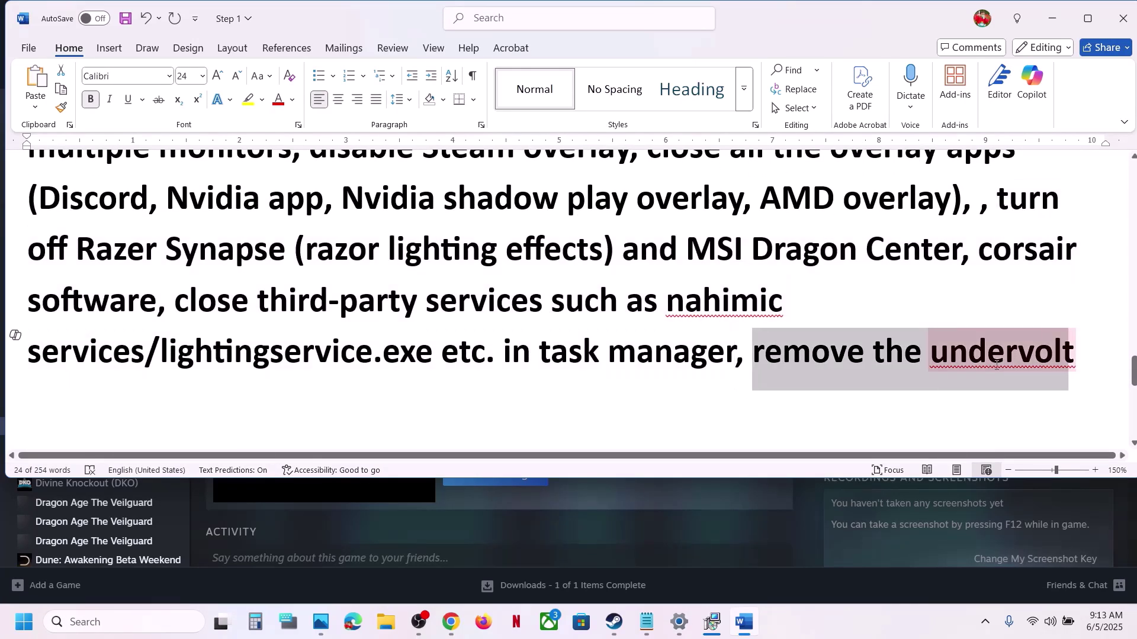
left_click(446, 343)
scroll(445, 343, "down", 4)
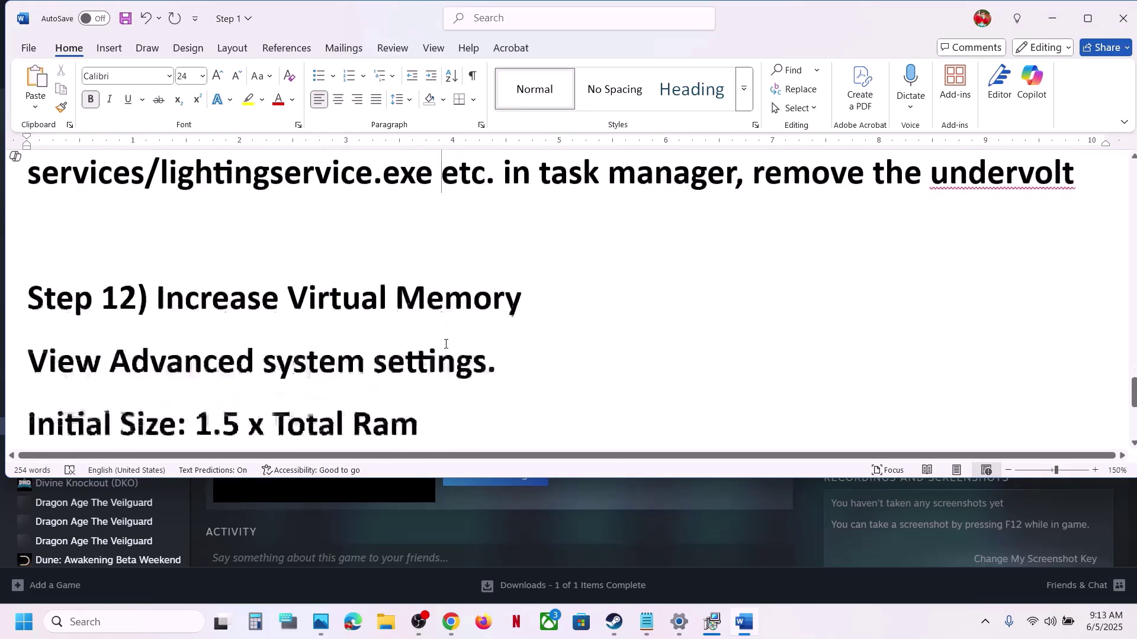
left_click(795, 542)
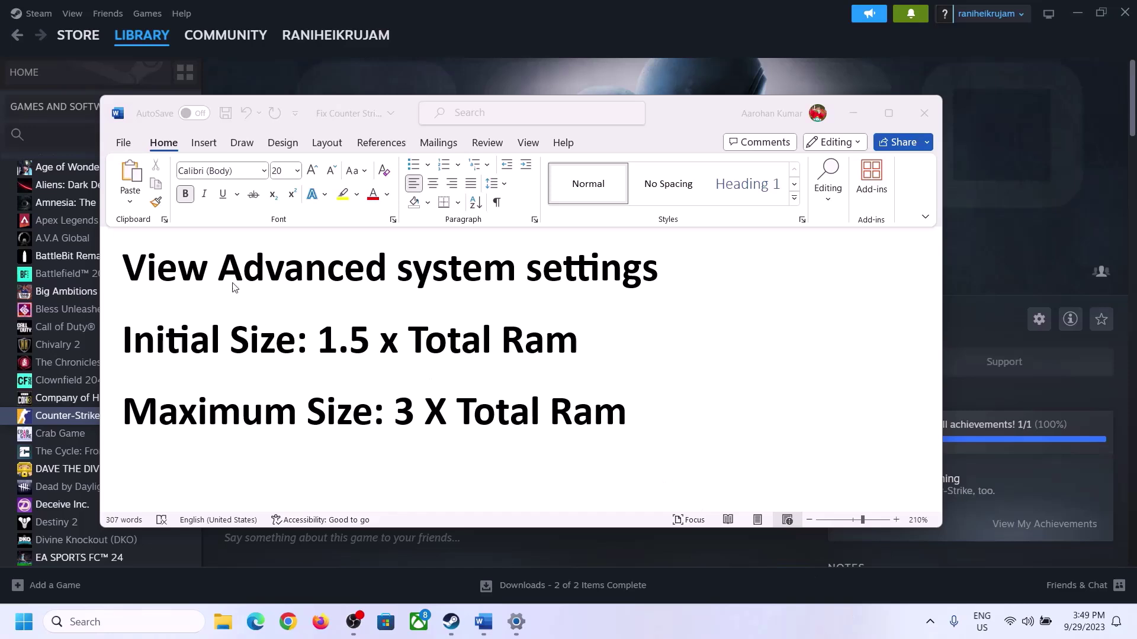
Copy "View Advanced system settings" from the document, search Windows for it and open System Properties clear of the document text
left_click(161, 271)
left_click_drag(135, 273, 627, 283)
key("ctrl+c")
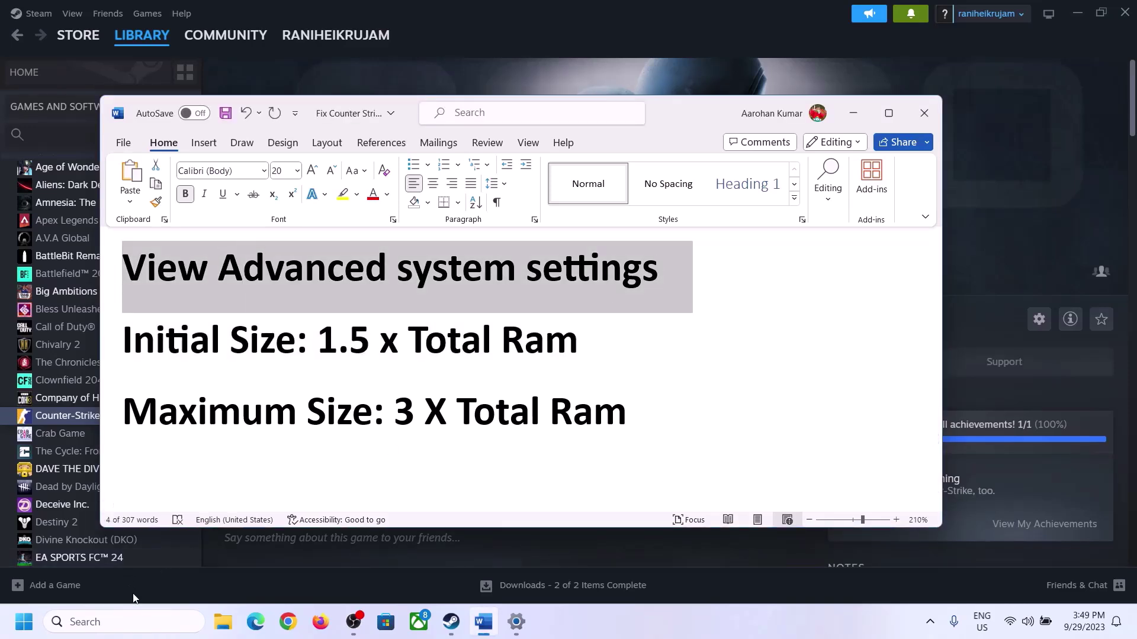
left_click(135, 622)
key("ctrl+v")
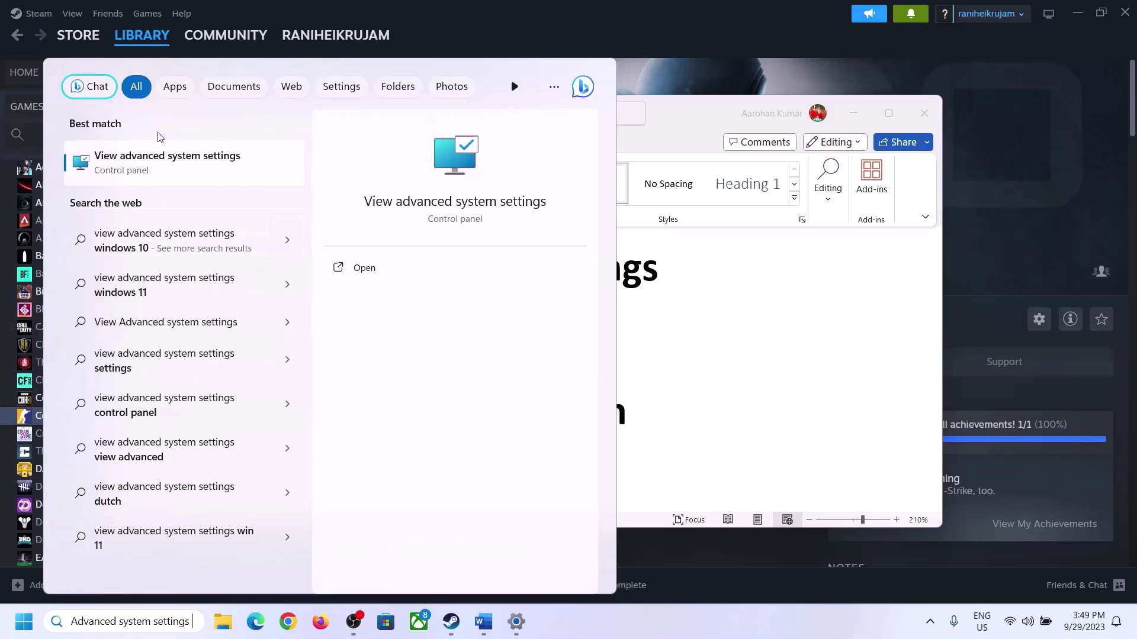
left_click(160, 172)
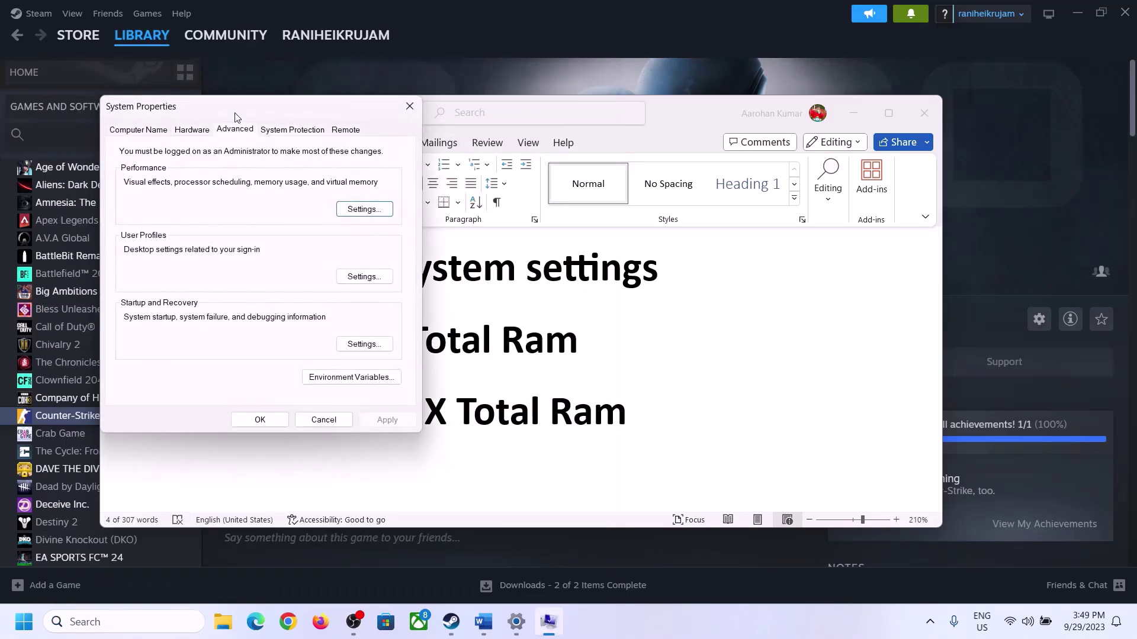
left_click_drag(236, 115, 507, 205)
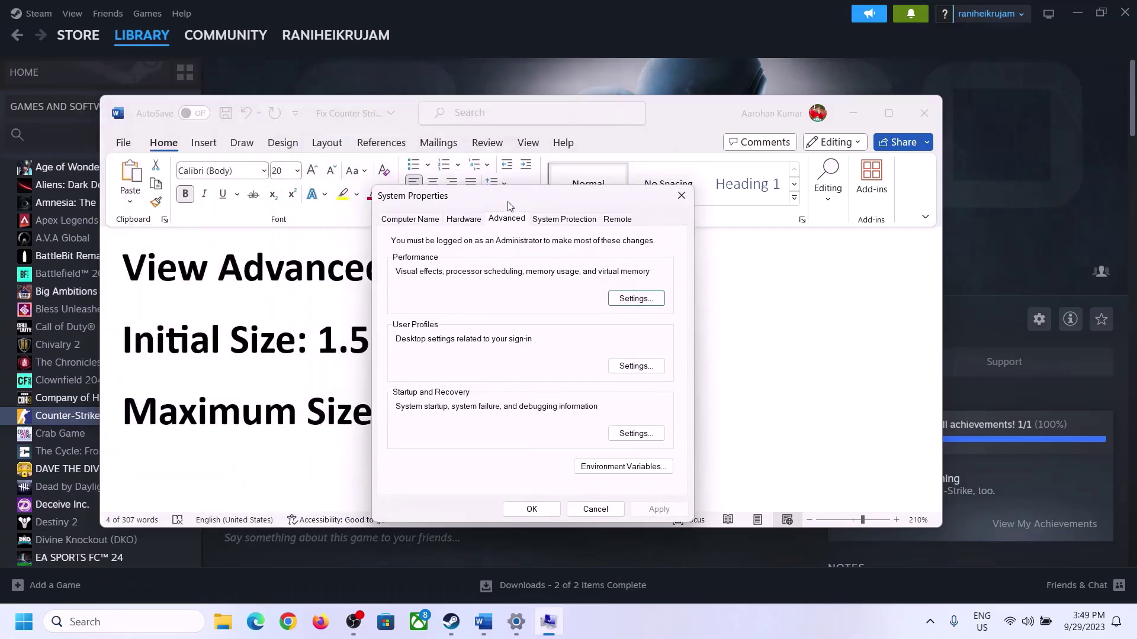
In the virtual memory settings, turn off automatic paging file management and choose a custom size for drive C:
left_click(636, 300)
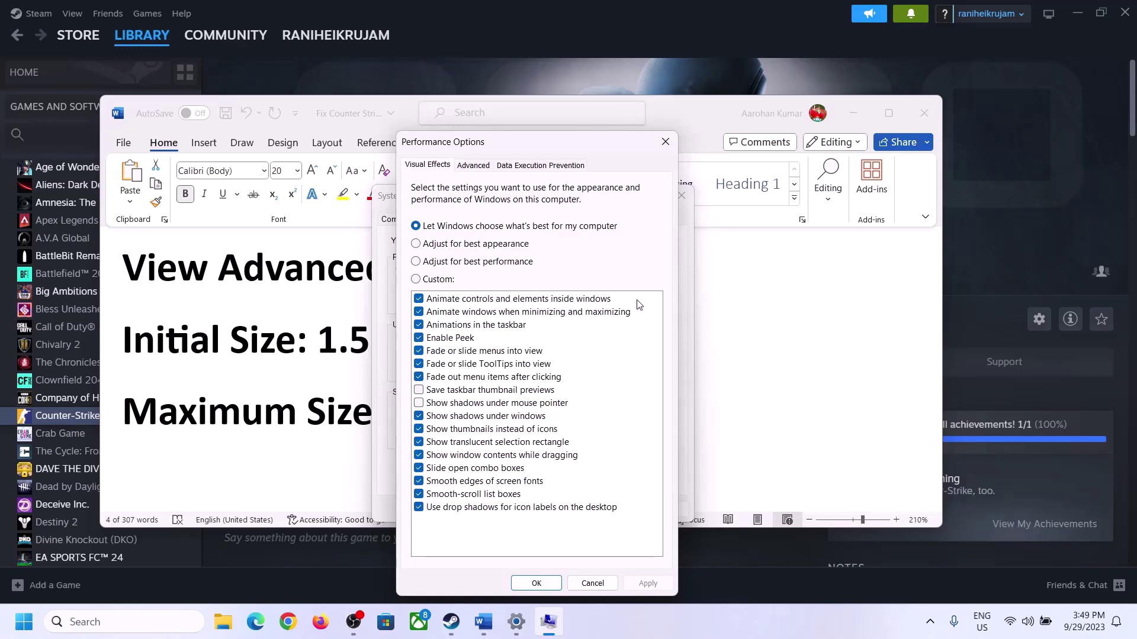
left_click(474, 167)
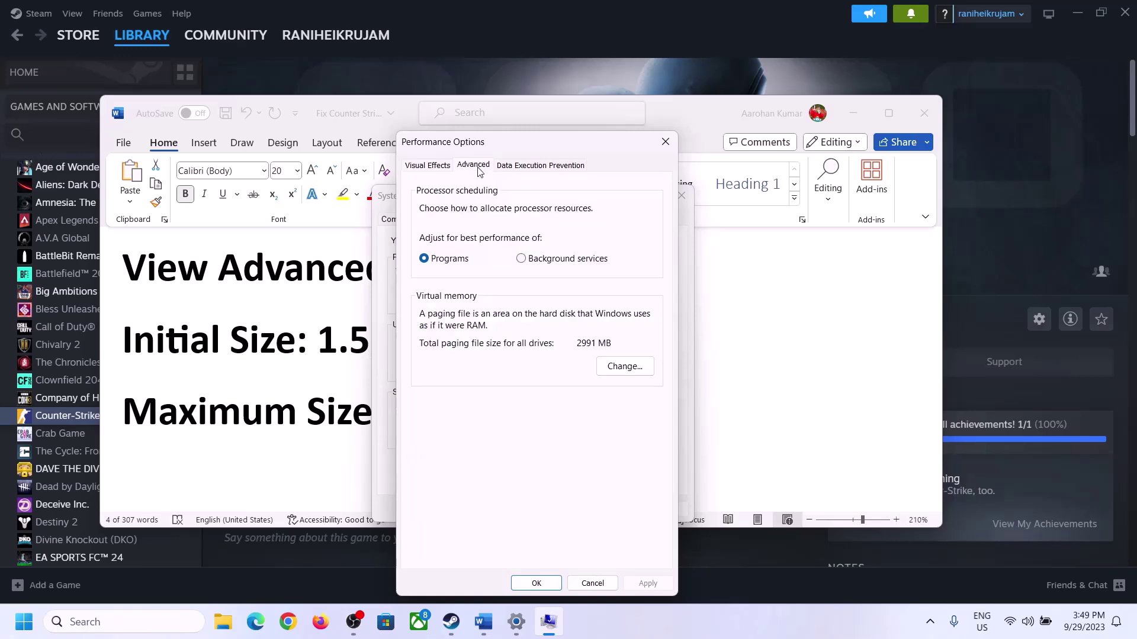
left_click(629, 367)
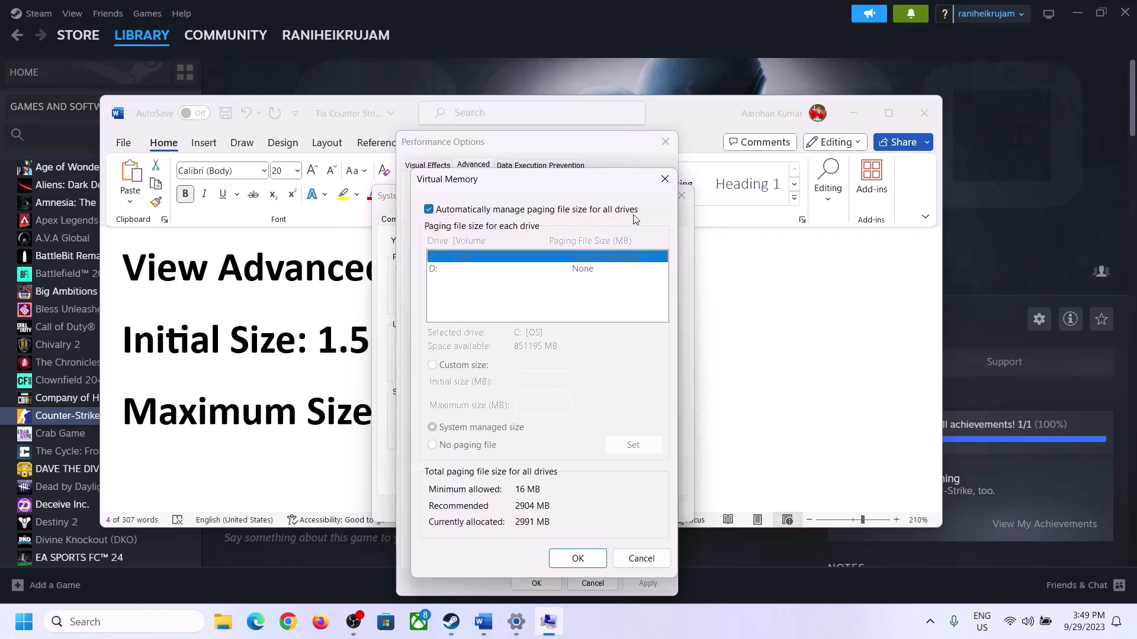
left_click(429, 210)
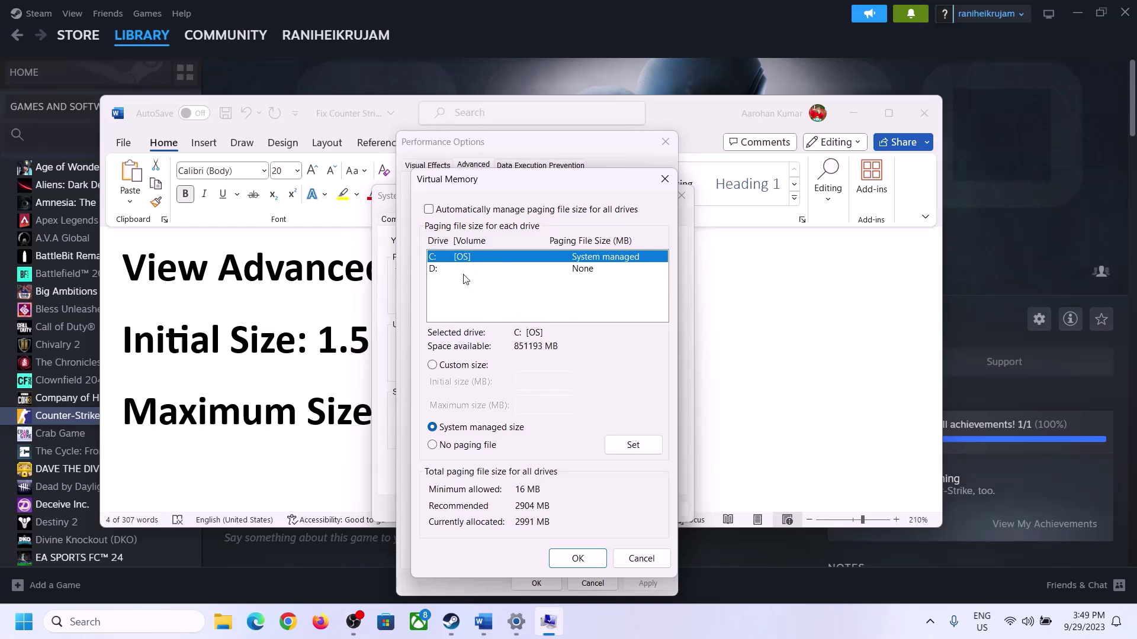
left_click(433, 366)
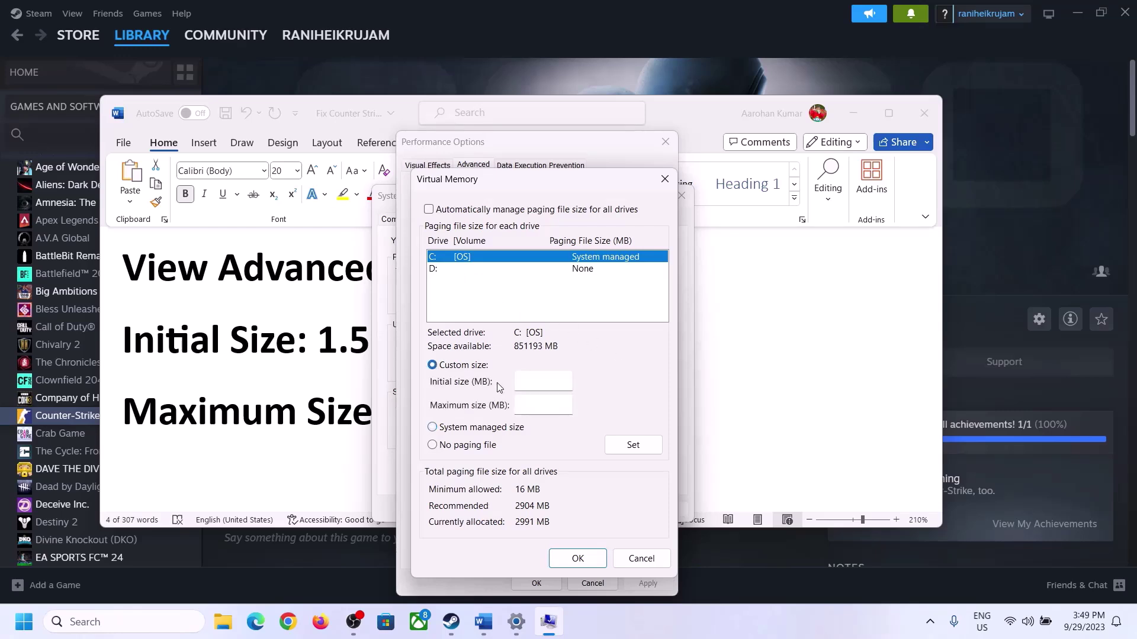
Read the document's initial size rule and check the installed RAM on the About page in Windows Settings
left_click(306, 348)
left_click_drag(318, 342, 586, 344)
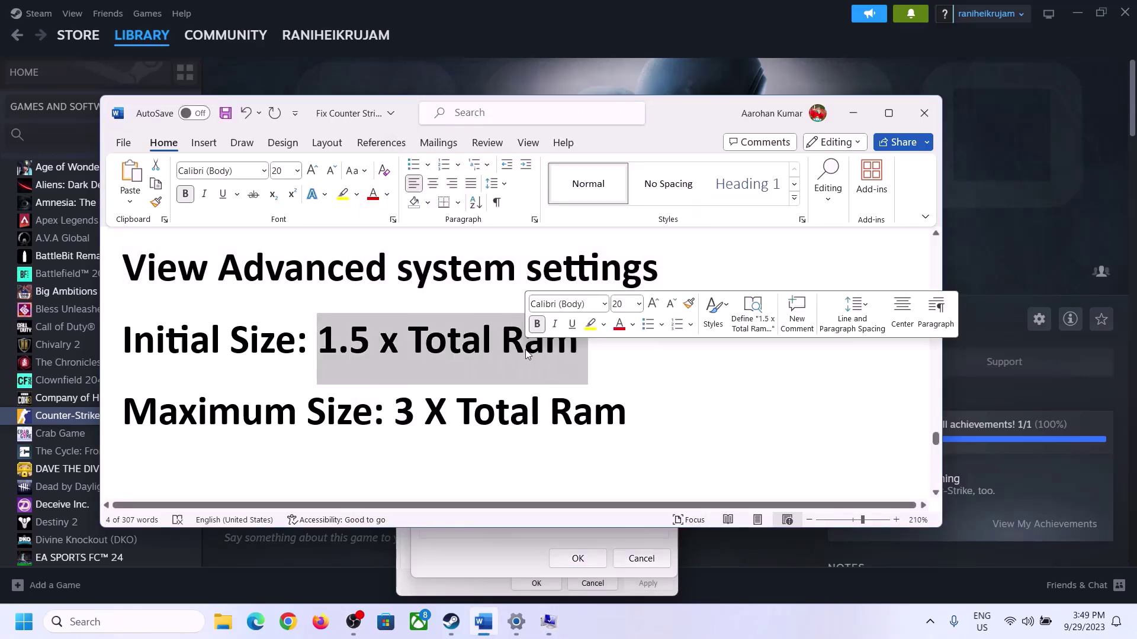
left_click(516, 624)
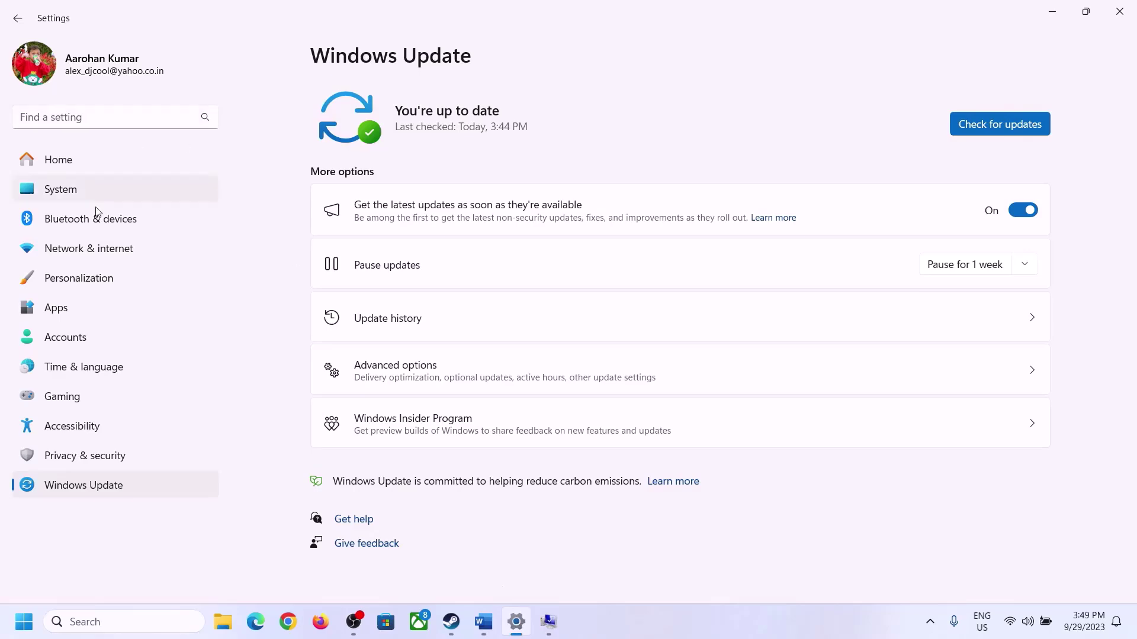
left_click(53, 198)
scroll(394, 444, "down", 10)
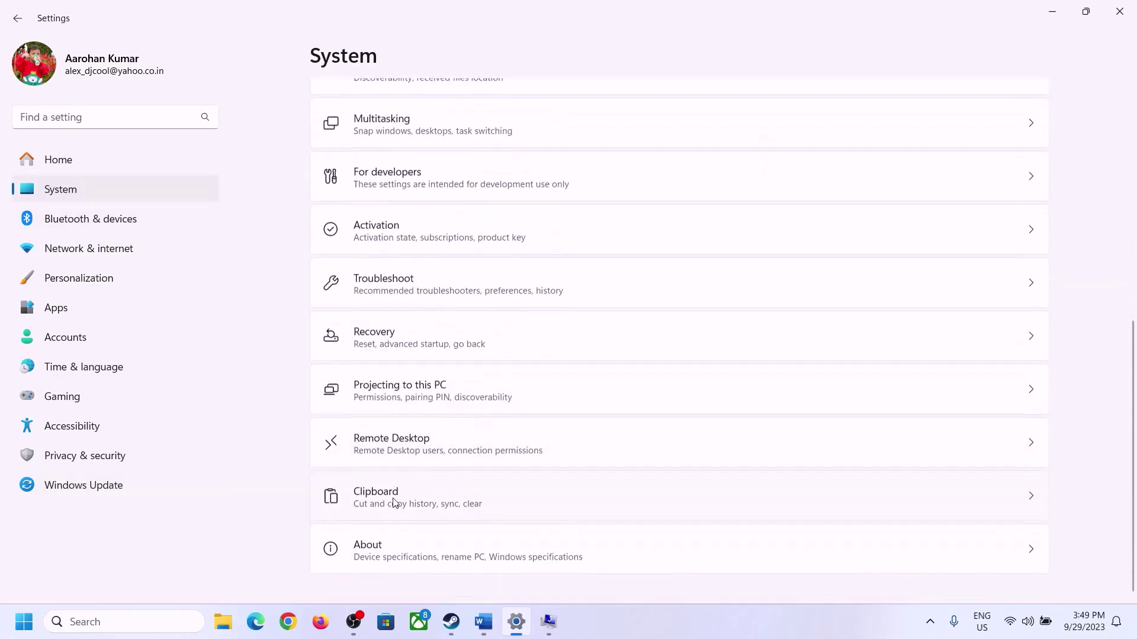
left_click(375, 563)
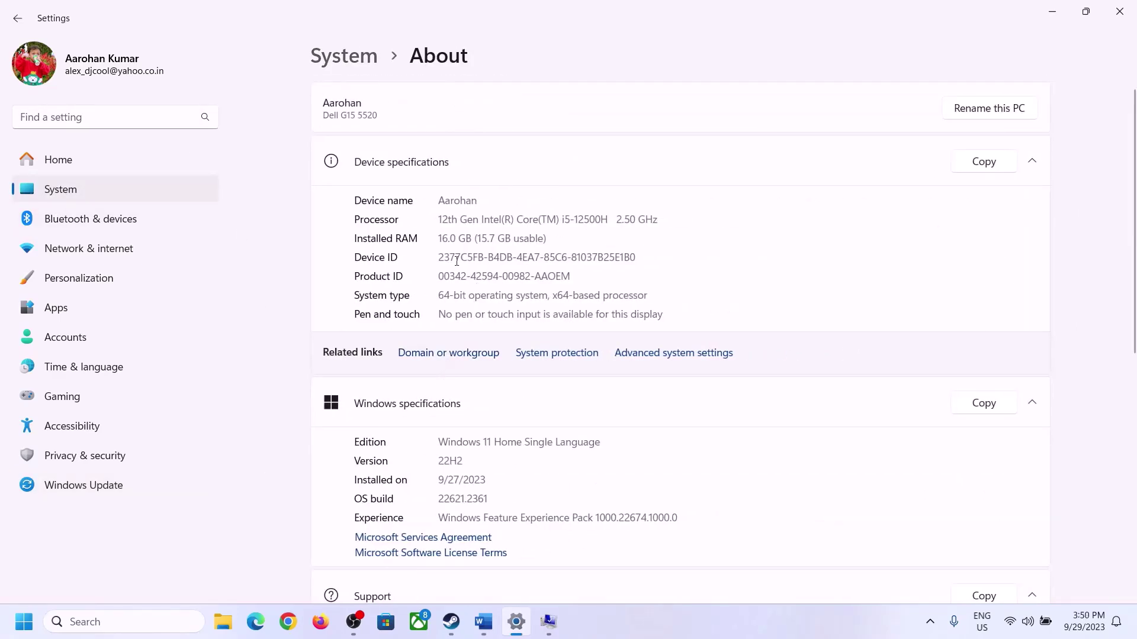
left_click_drag(447, 238, 434, 242)
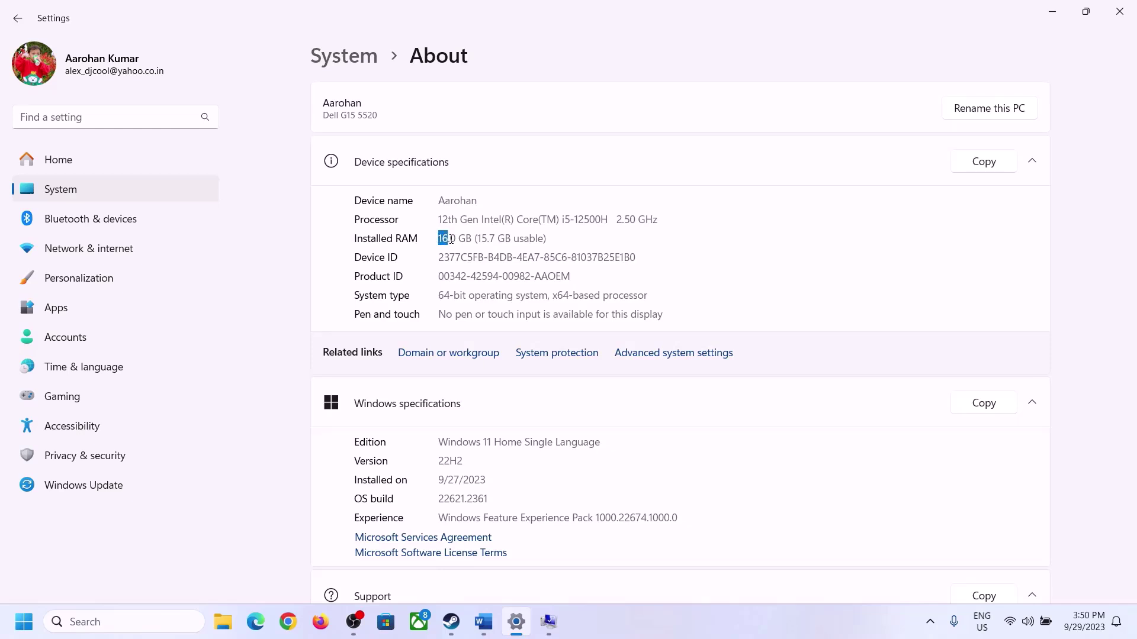
left_click(447, 237)
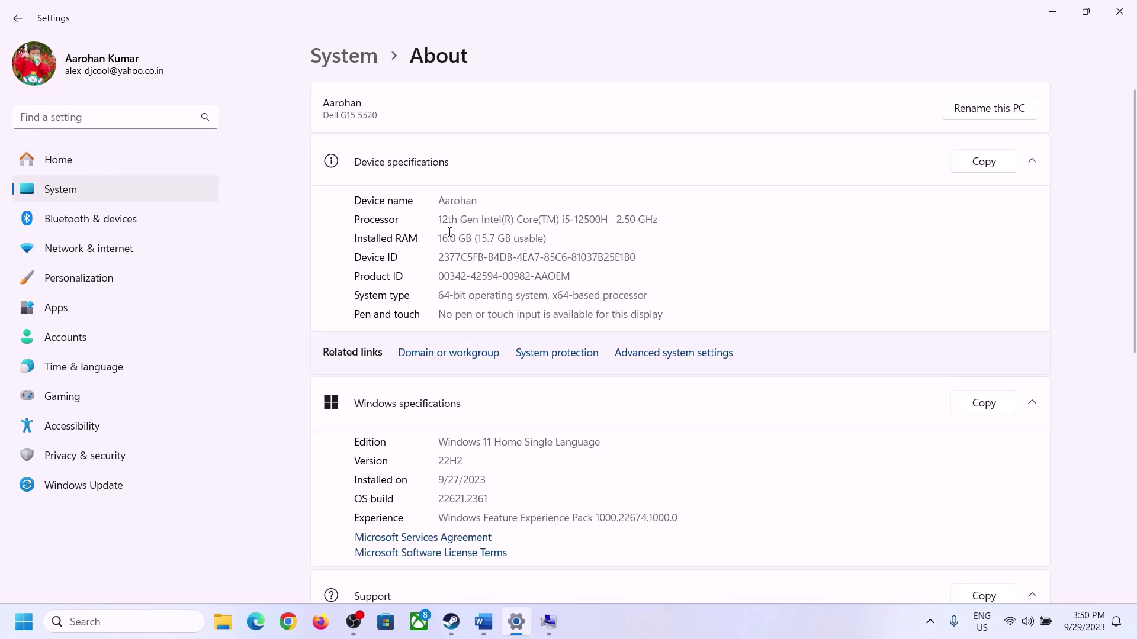
left_click_drag(449, 233, 432, 233)
Launch Calculator with the run command "calc" and place it beside the Word document showing the size formulas
left_click(542, 621)
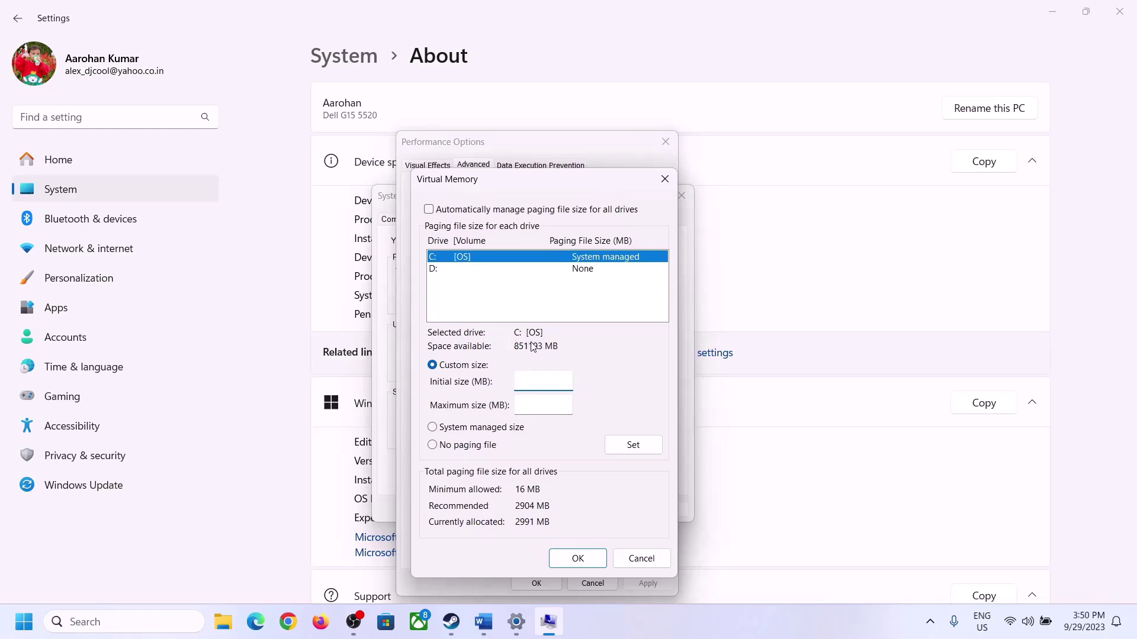
mouse_move(507, 605)
left_click(513, 548)
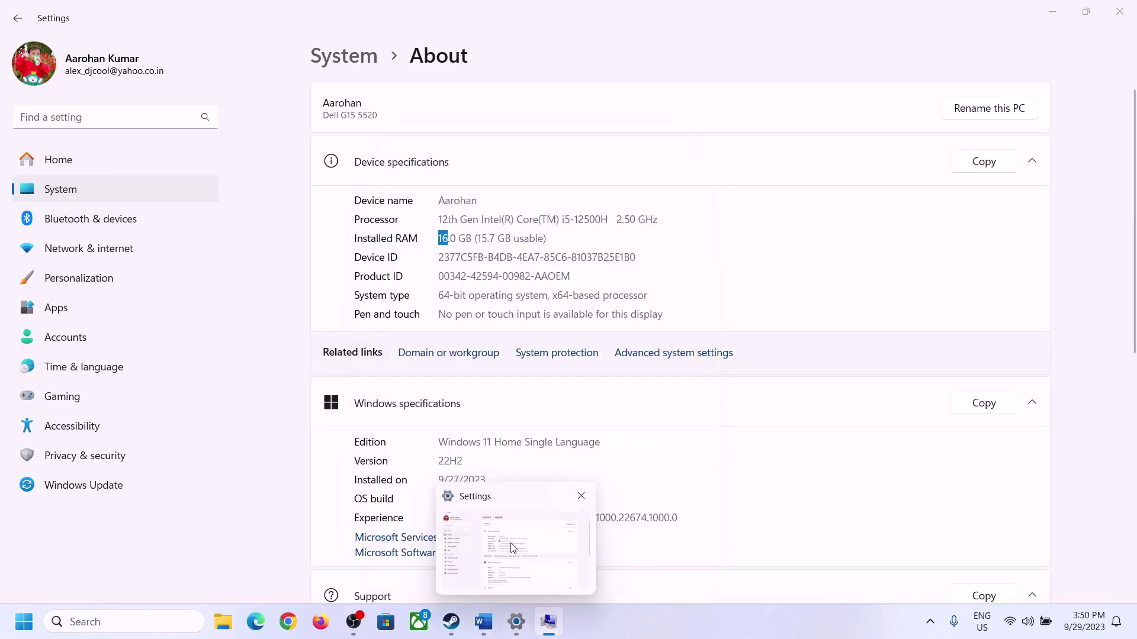
key("super+r")
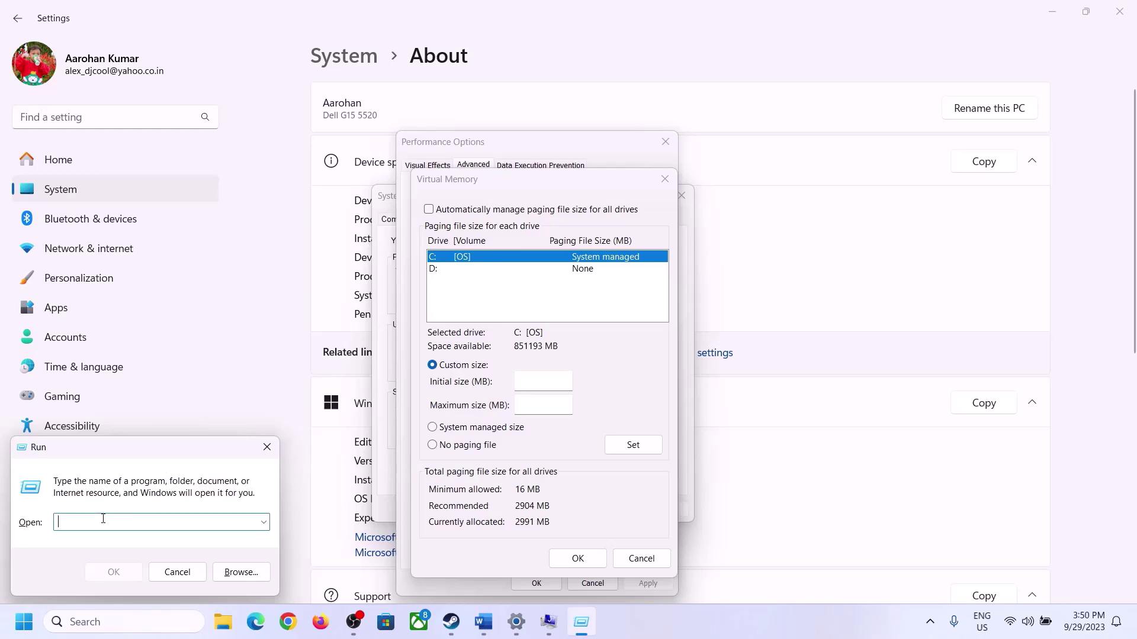
type("calc")
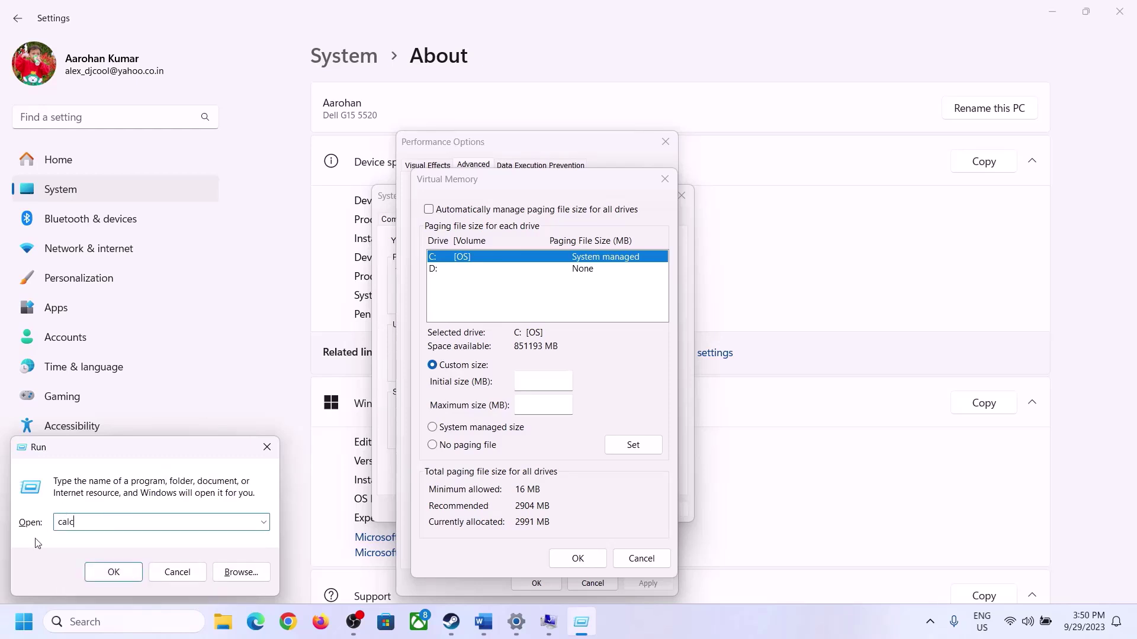
left_click(113, 572)
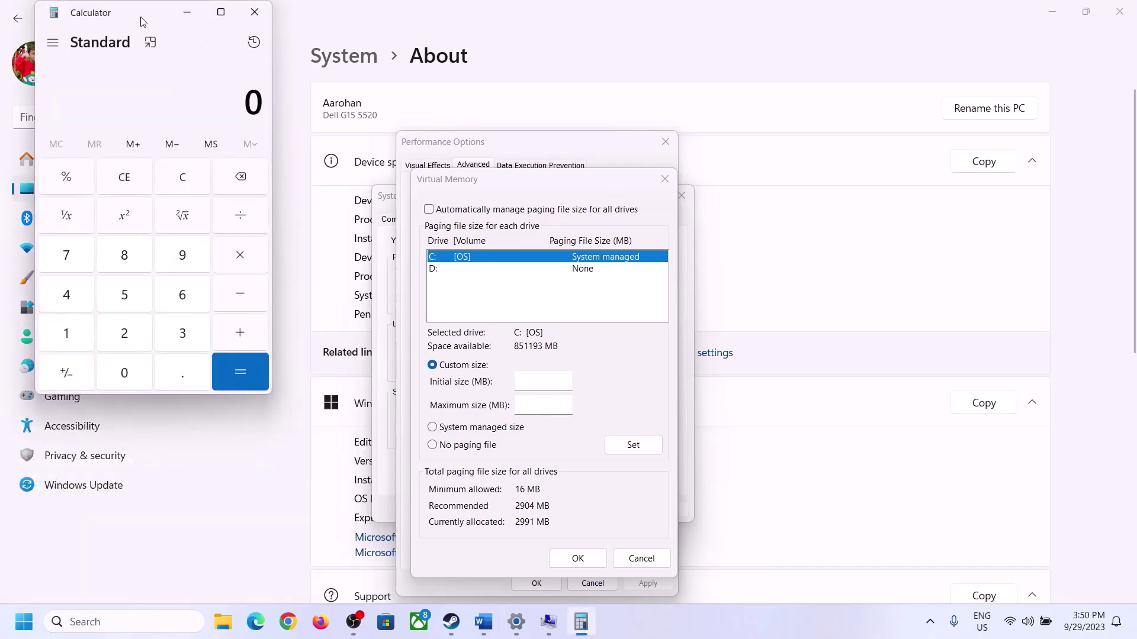
left_click_drag(142, 22, 830, 197)
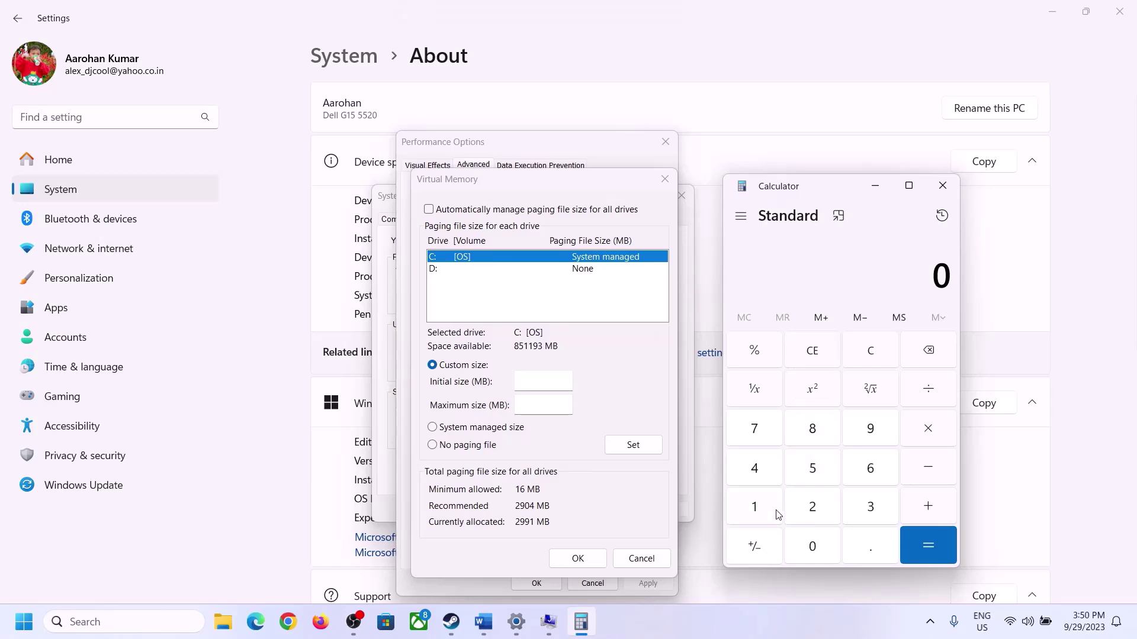
mouse_move(484, 621)
left_click(439, 559)
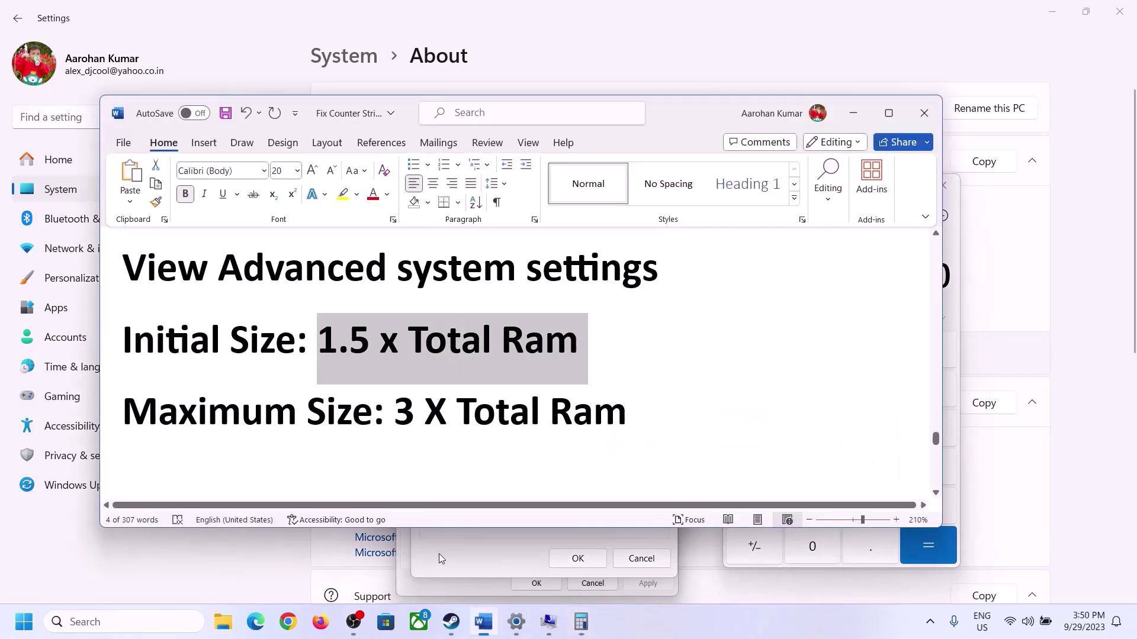
left_click(581, 622)
left_click(755, 511)
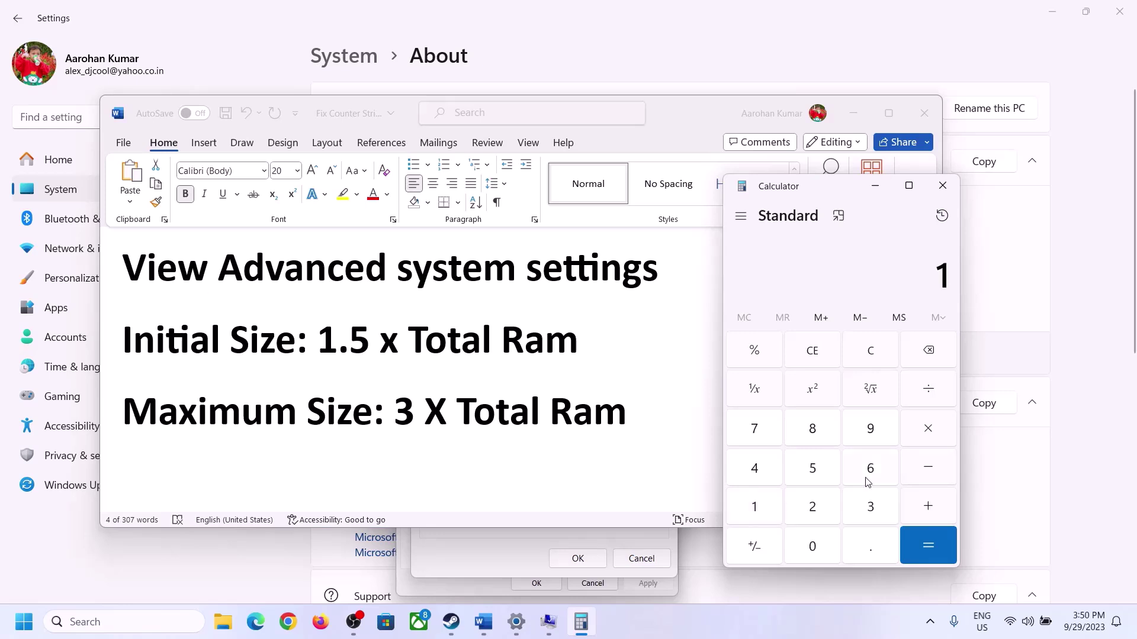
left_click(867, 476)
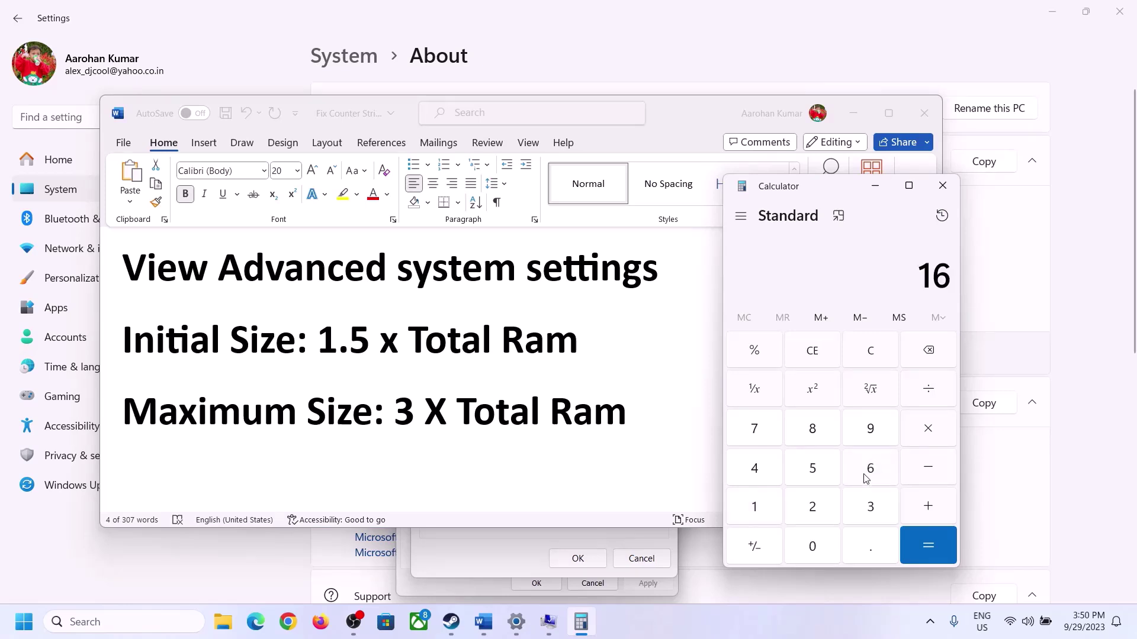
left_click(870, 361)
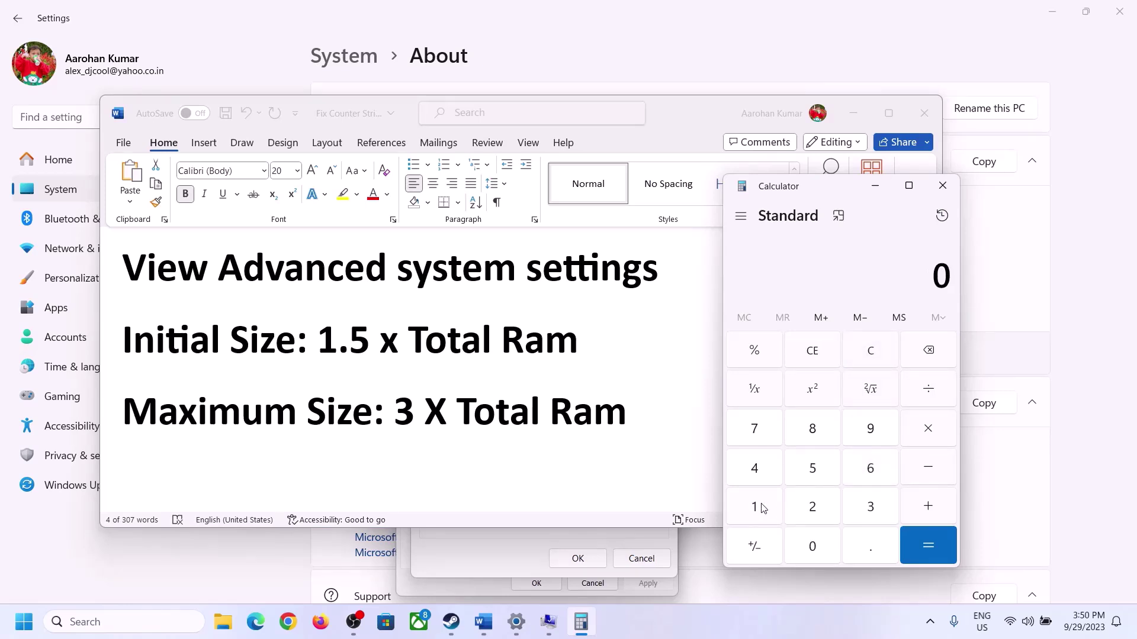
Convert the installed RAM to megabytes by calculating 16 × 1024
left_click(758, 507)
left_click(853, 475)
left_click(927, 439)
left_click(753, 508)
left_click(820, 550)
left_click(816, 514)
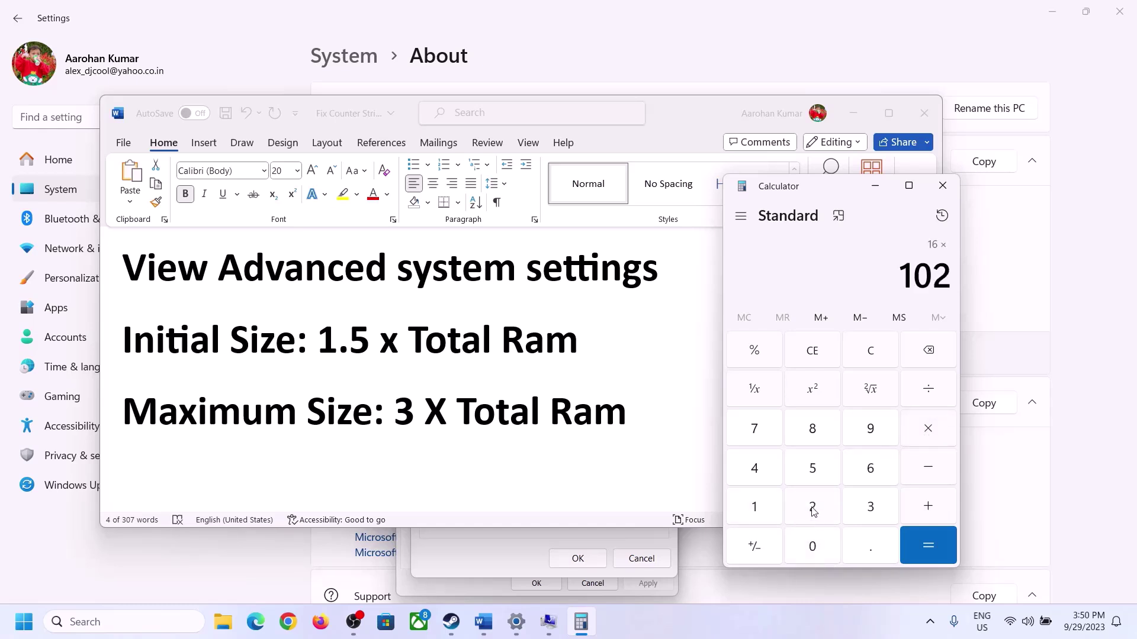
left_click(764, 480)
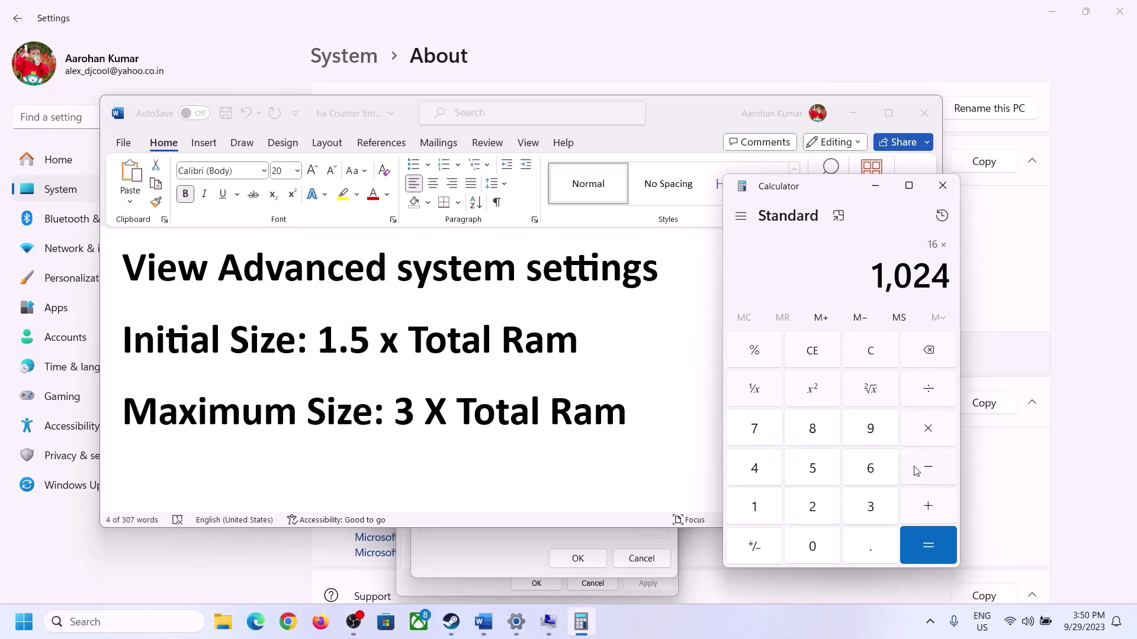
left_click(928, 549)
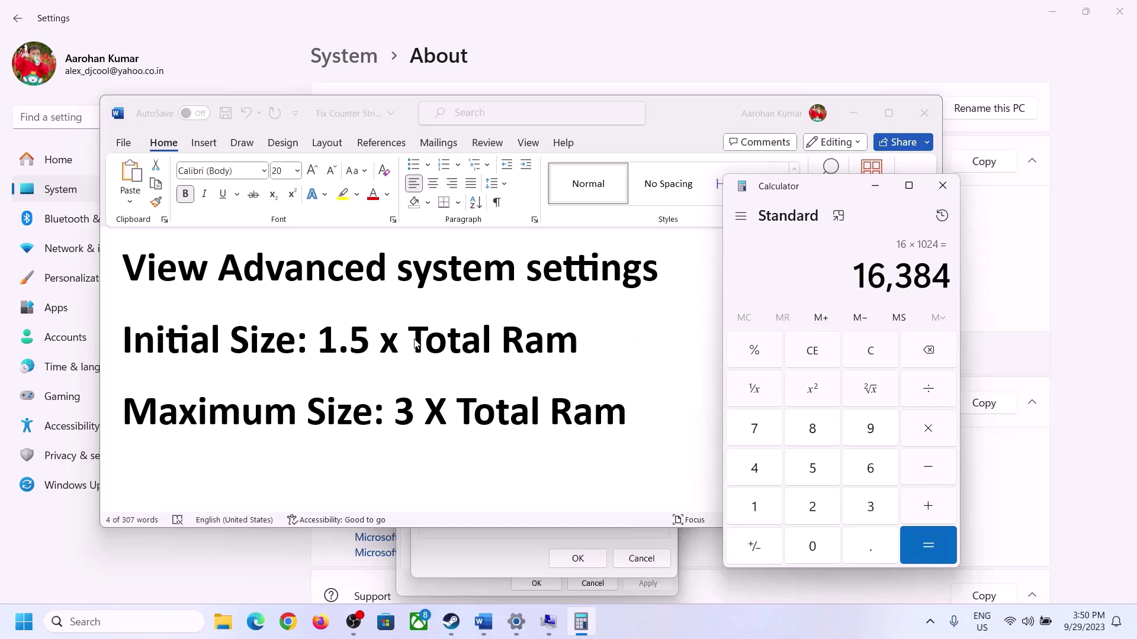
Multiply the RAM size in megabytes by 1.5 in Calculator to get the initial paging file size
left_click(929, 434)
left_click(768, 509)
left_click(864, 546)
left_click(822, 476)
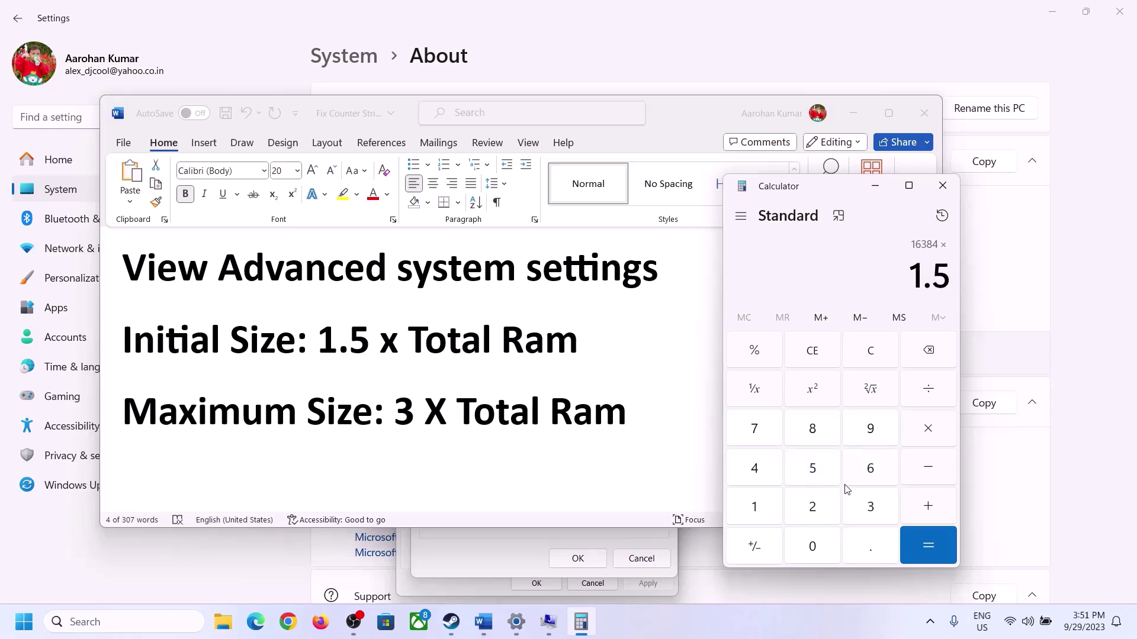
left_click(927, 541)
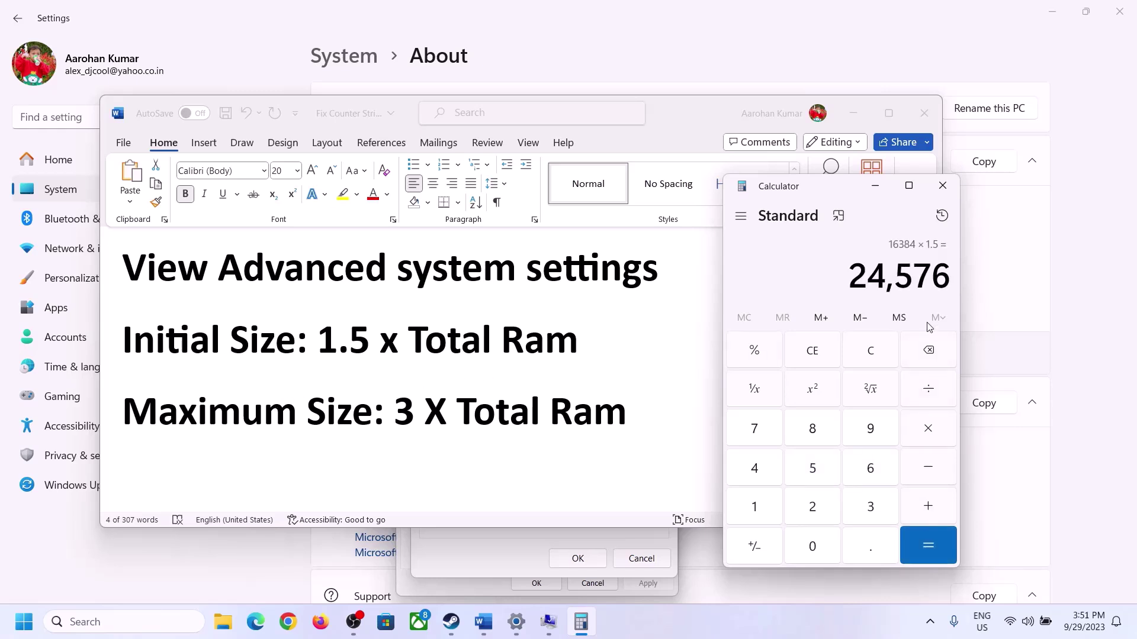
Return to the Virtual Memory dialog and set the initial paging file size for drive C: to 24576 MB
left_click(521, 538)
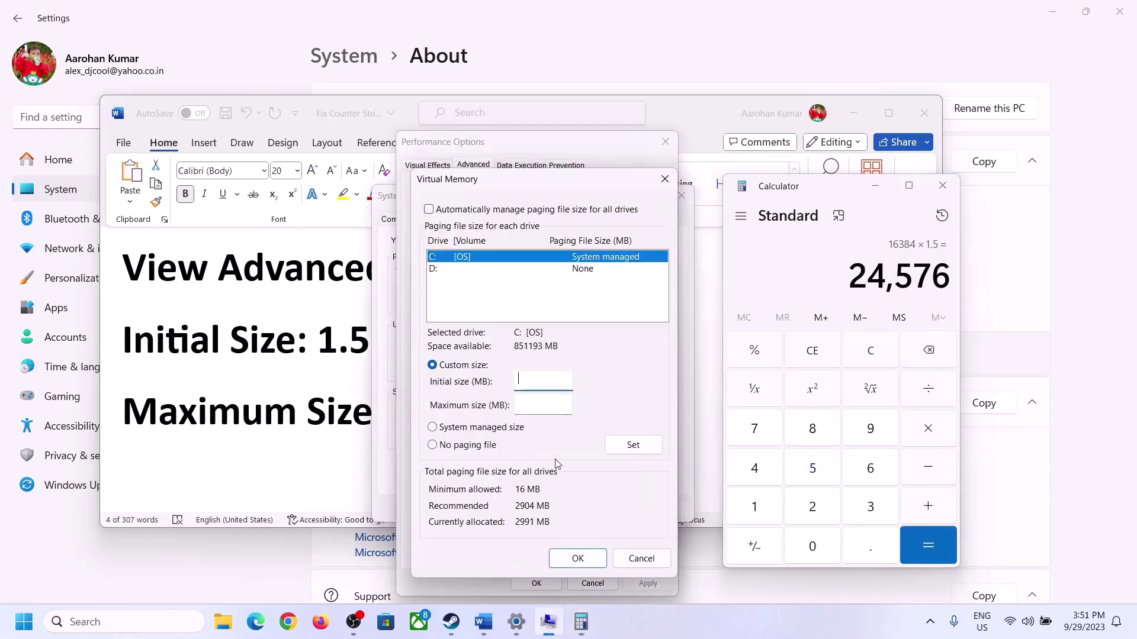
type("24576")
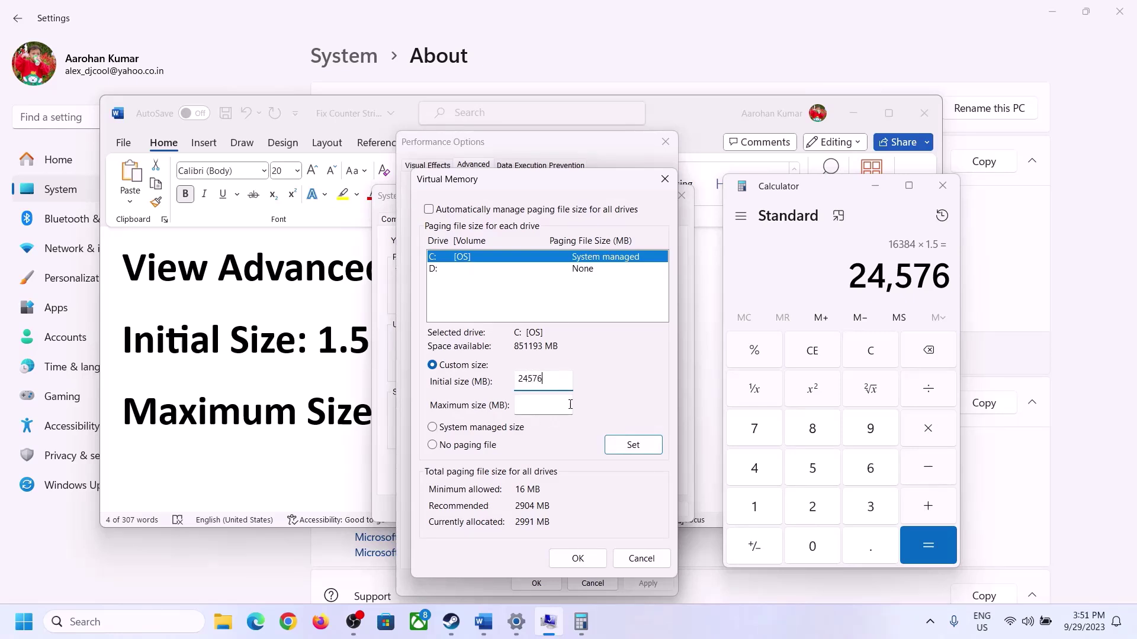
left_click(569, 404)
Clear the previous result in Calculator and recheck the installed RAM on the About page in Windows Settings
key("alt+Tab")
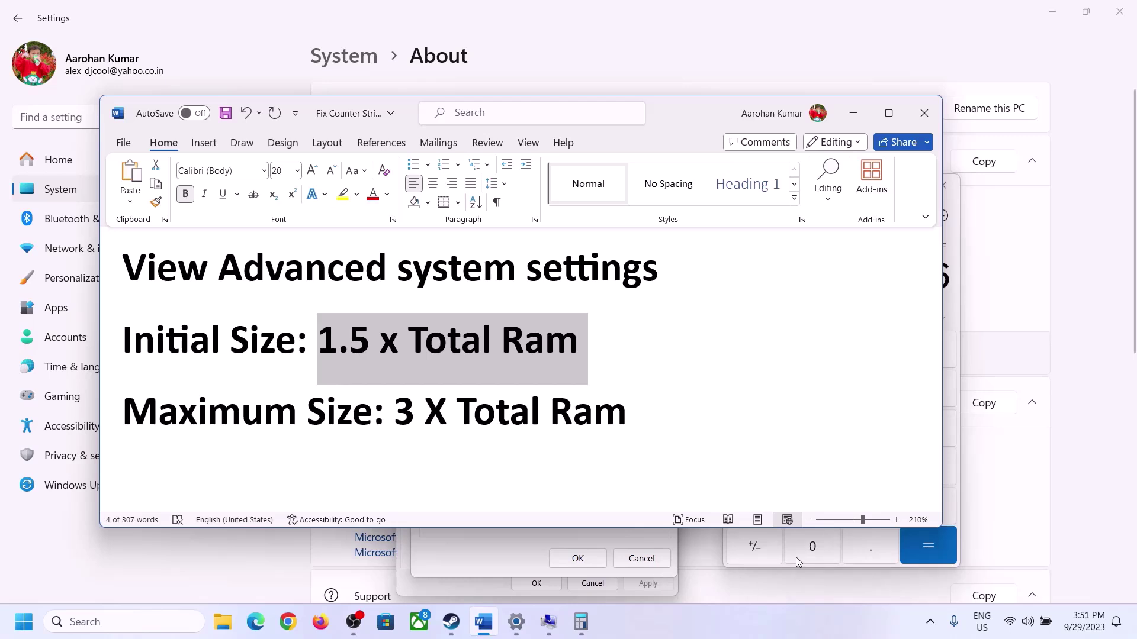
left_click(955, 307)
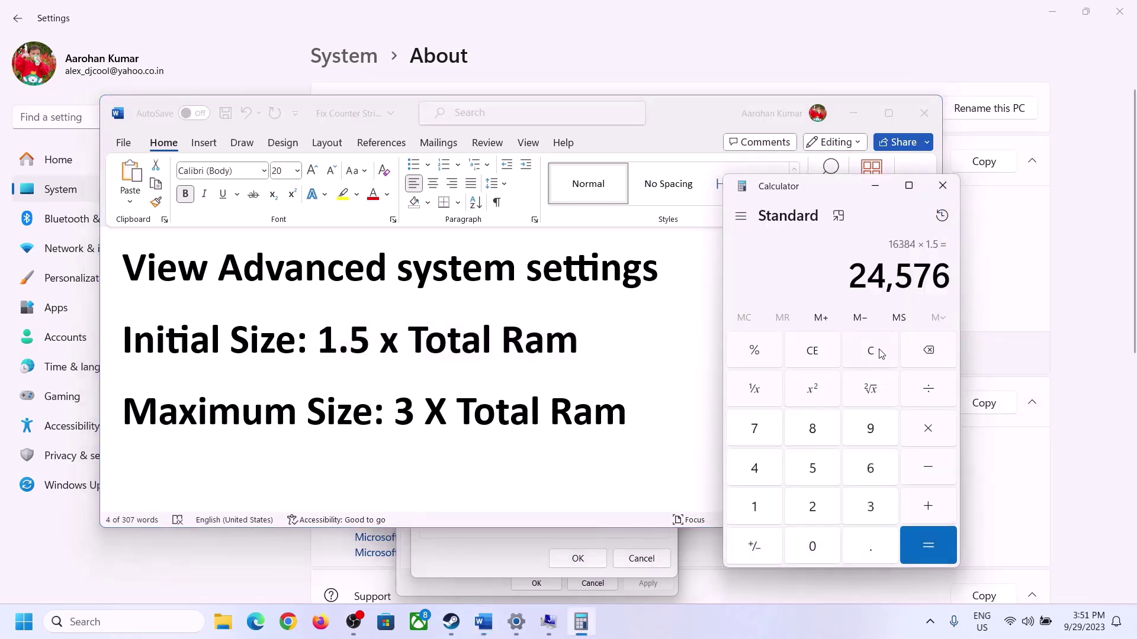
left_click(872, 363)
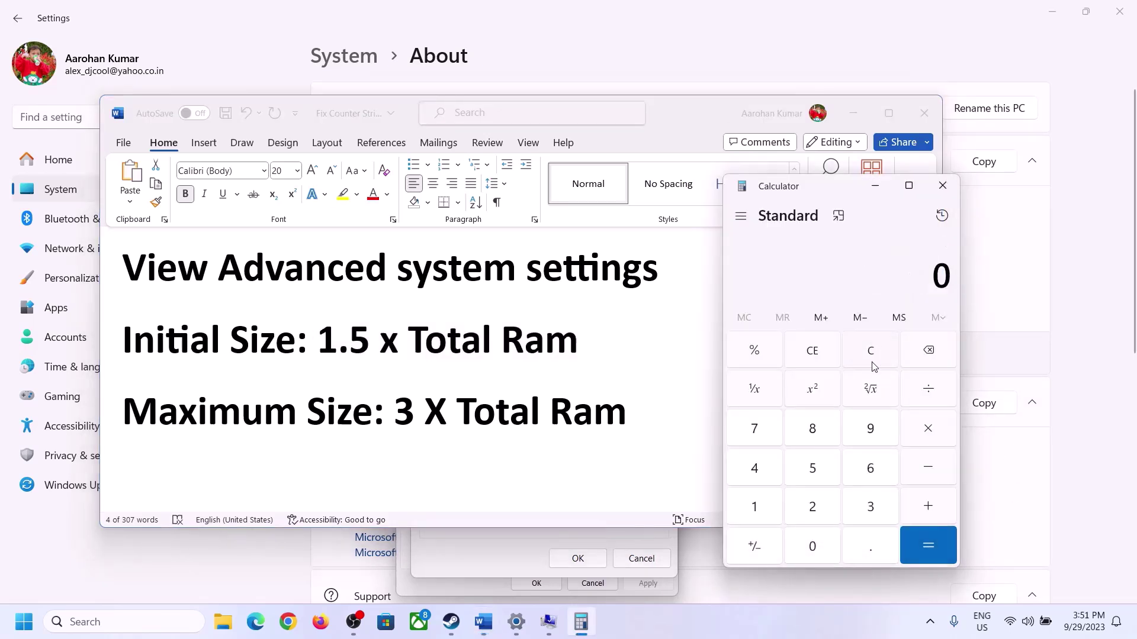
left_click(516, 621)
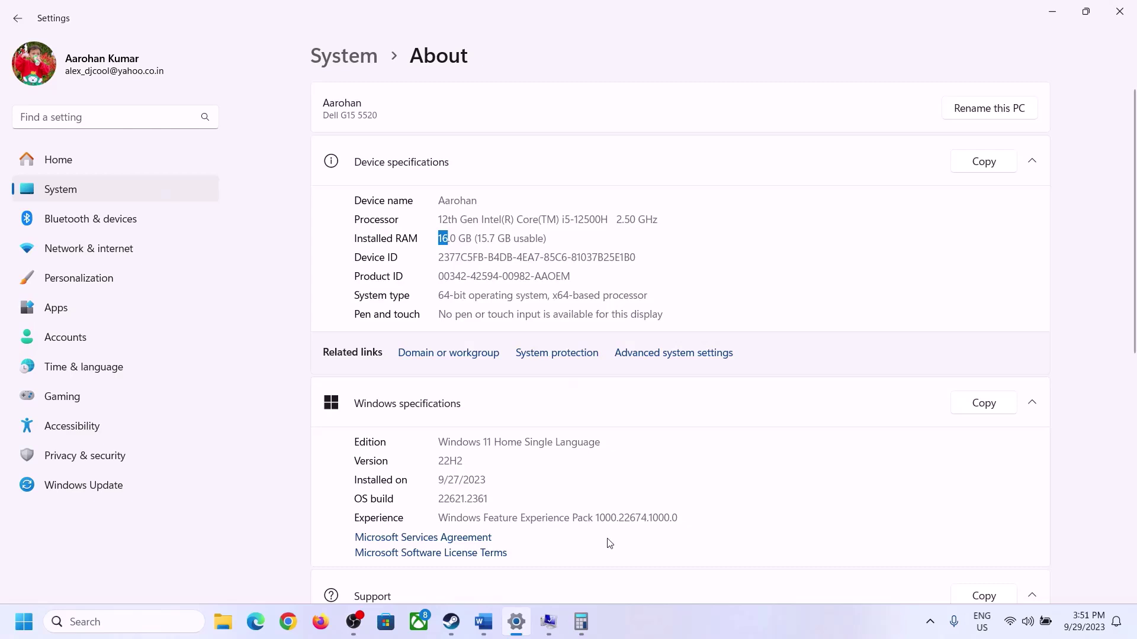
left_click(581, 622)
Calculate 16 × 1024 in Calculator as the base for the maximum size
left_click(765, 500)
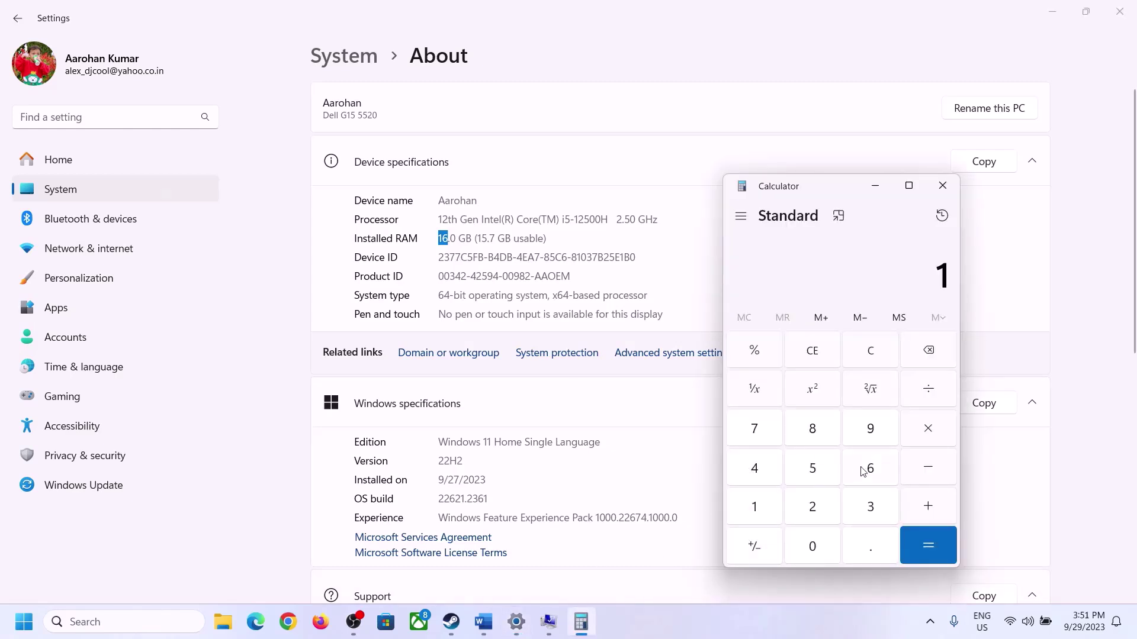
left_click(863, 471)
left_click(923, 428)
left_click(761, 500)
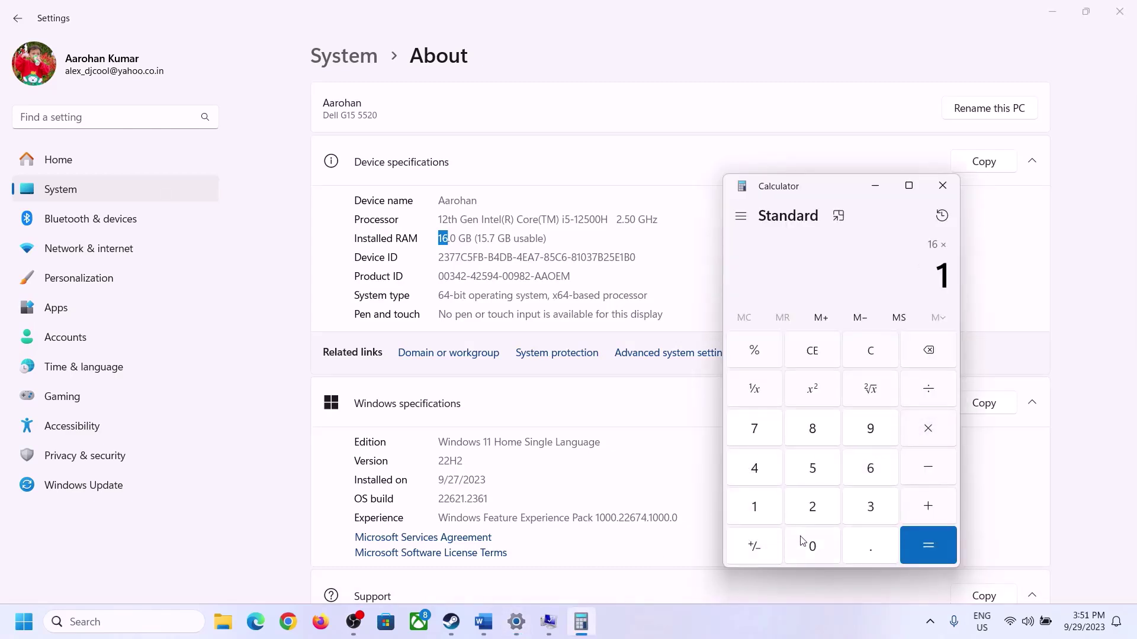
left_click(805, 544)
left_click(811, 505)
left_click(758, 470)
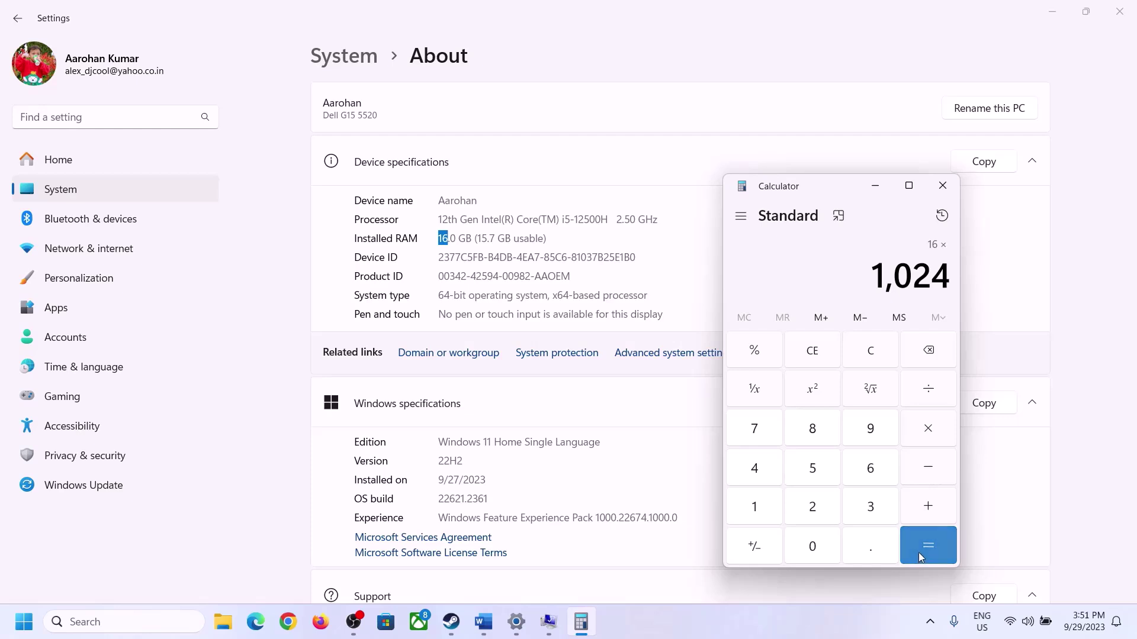
left_click(918, 556)
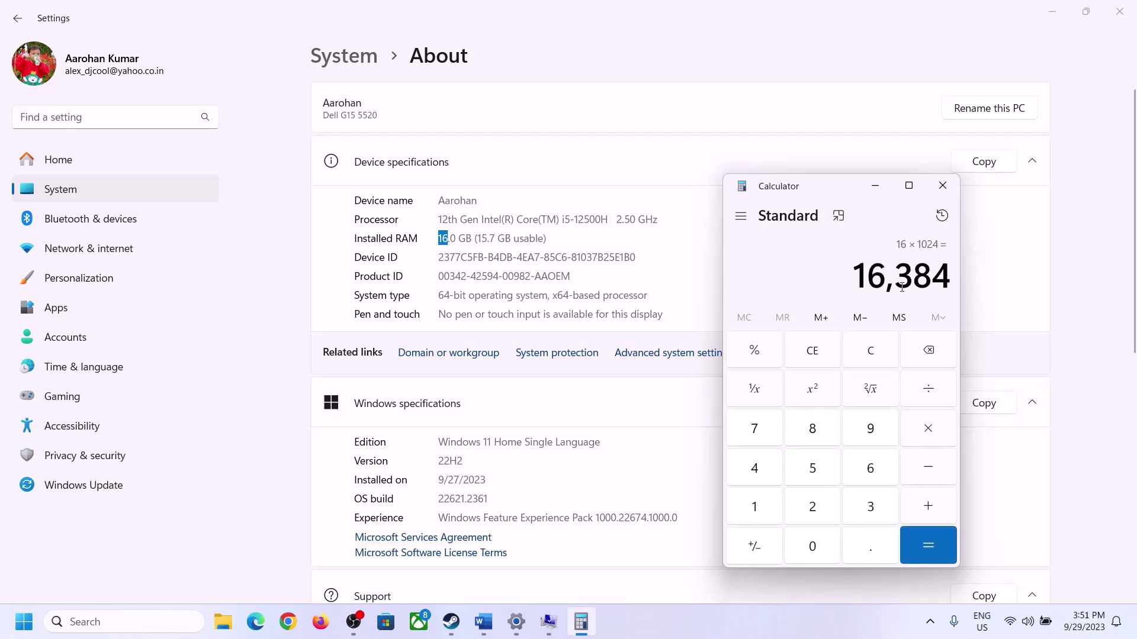
Check the maximum size rule in the Word document and multiply the calculated RAM in megabytes by 3
left_click(484, 621)
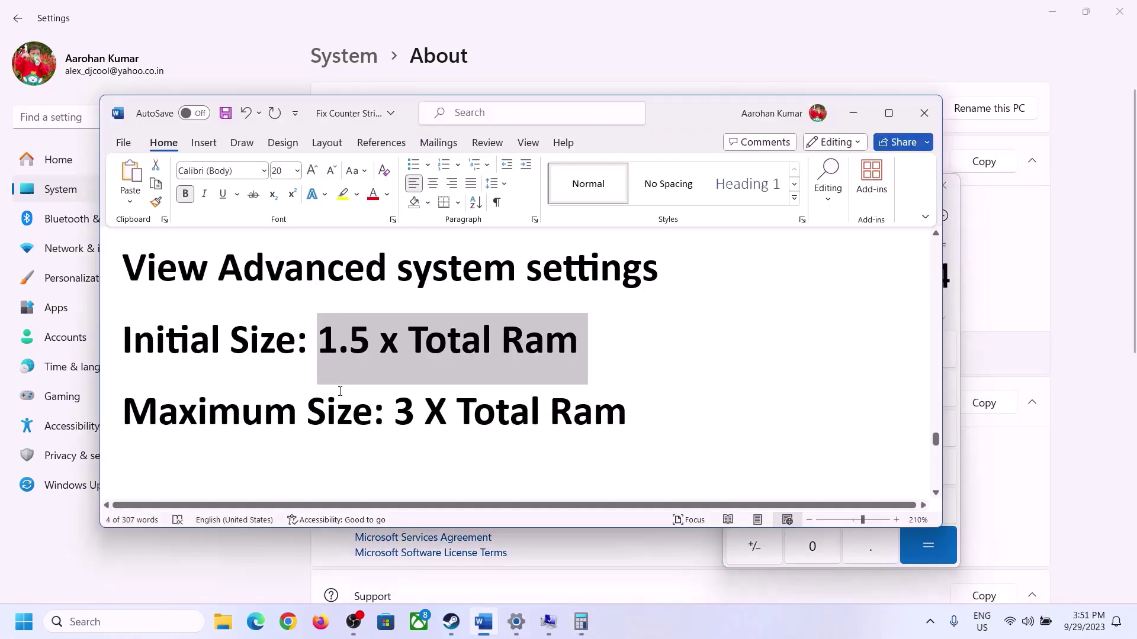
left_click(582, 620)
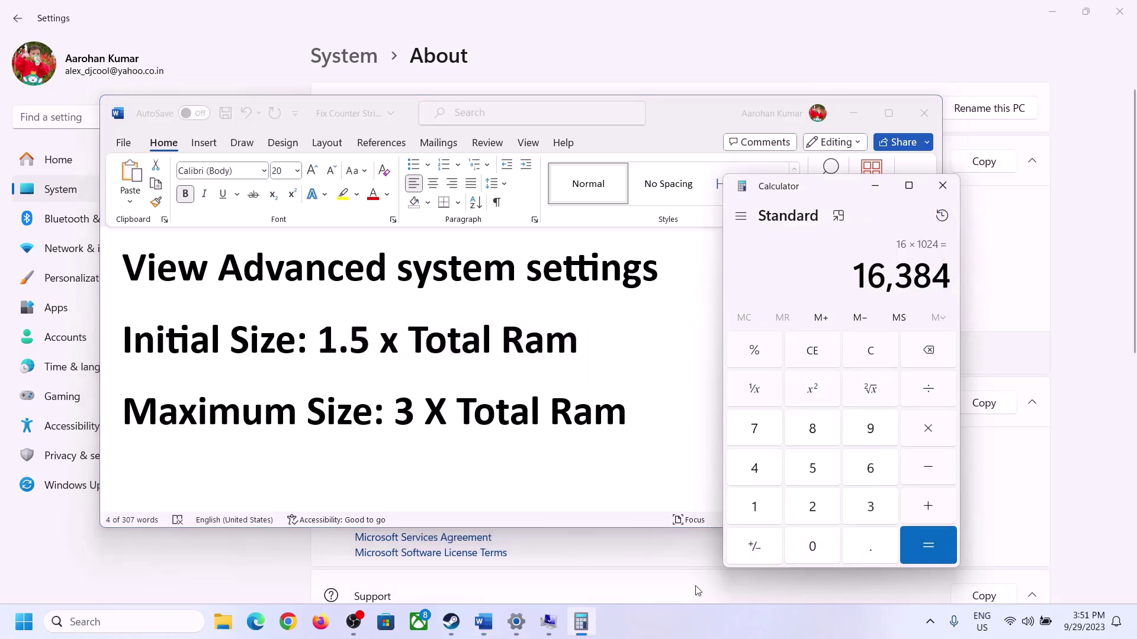
left_click(928, 431)
left_click(852, 510)
left_click(945, 548)
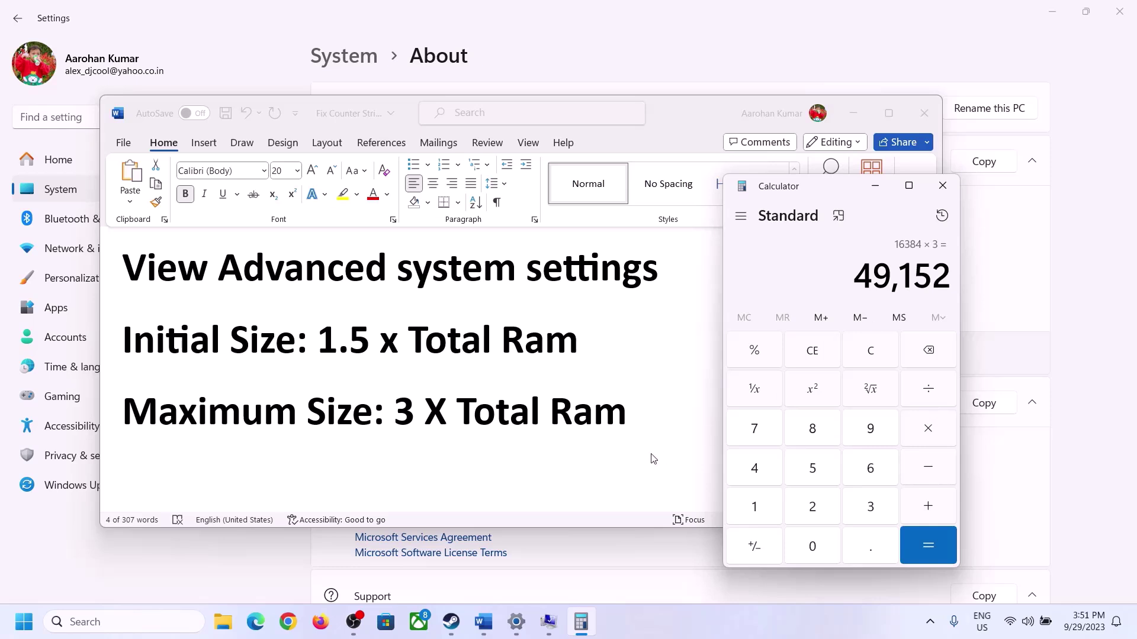
Set the maximum paging file size for drive C: to 49152 MB, apply the custom size and confirm the Virtual Memory dialog
left_click(550, 630)
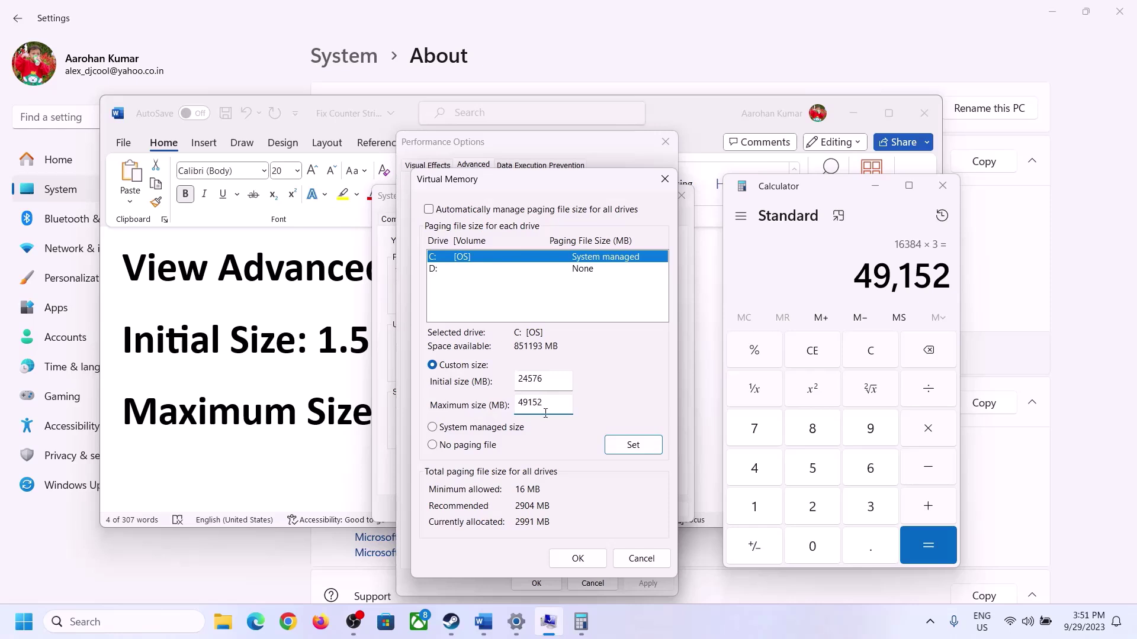
left_click(633, 447)
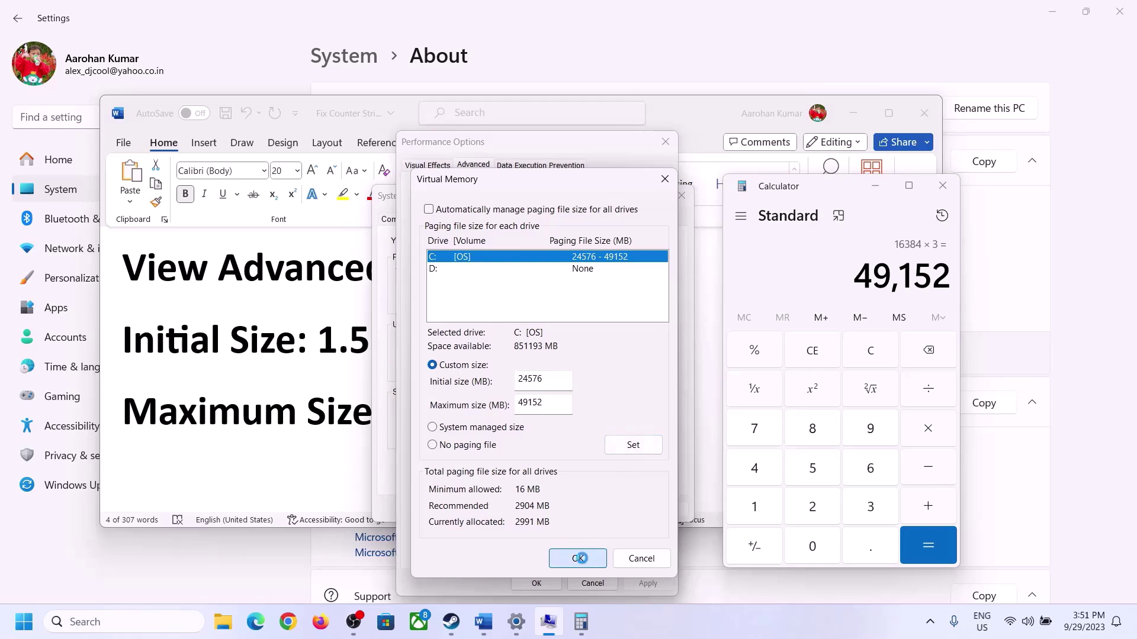
left_click(581, 559)
left_click(704, 367)
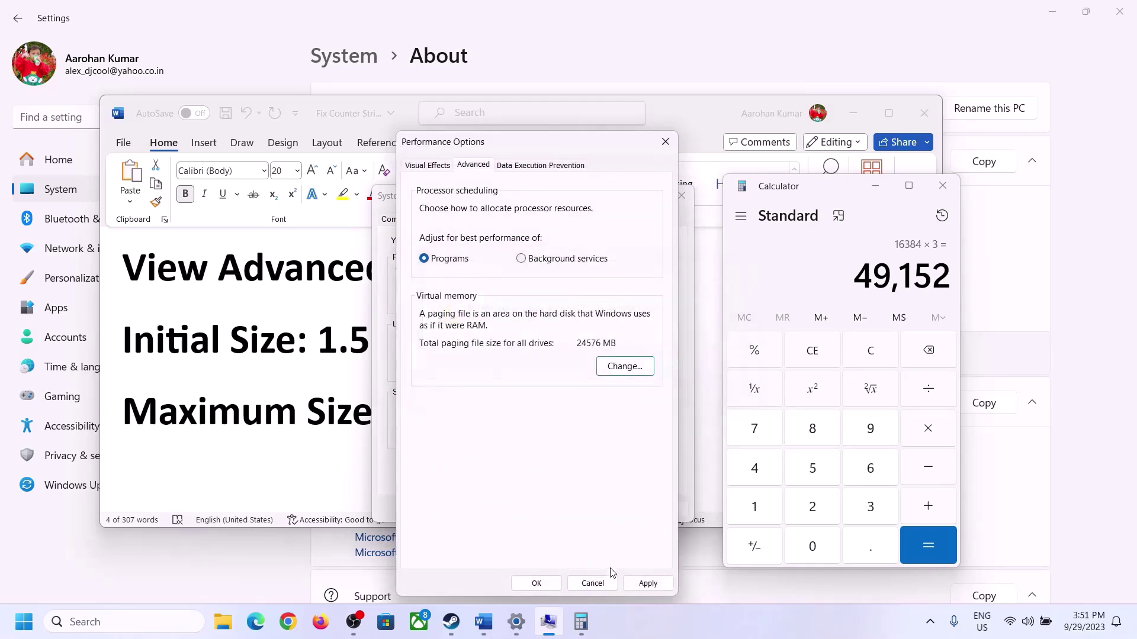
Confirm the Performance Options and System Properties dialogs and dismiss the restart prompt without restarting
left_click(541, 585)
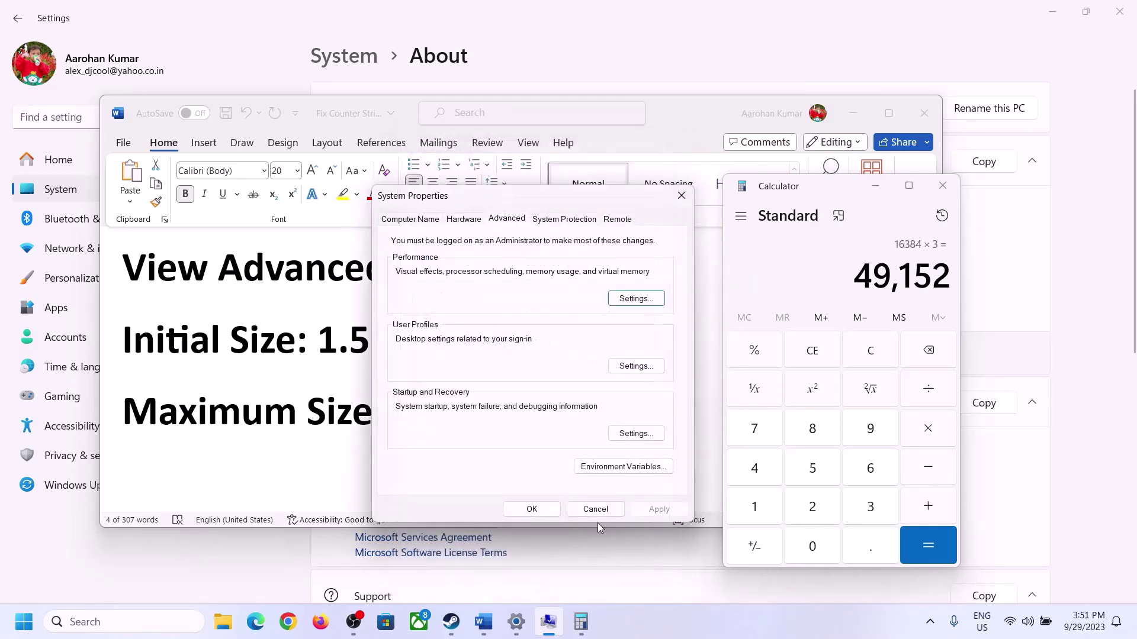
left_click(541, 507)
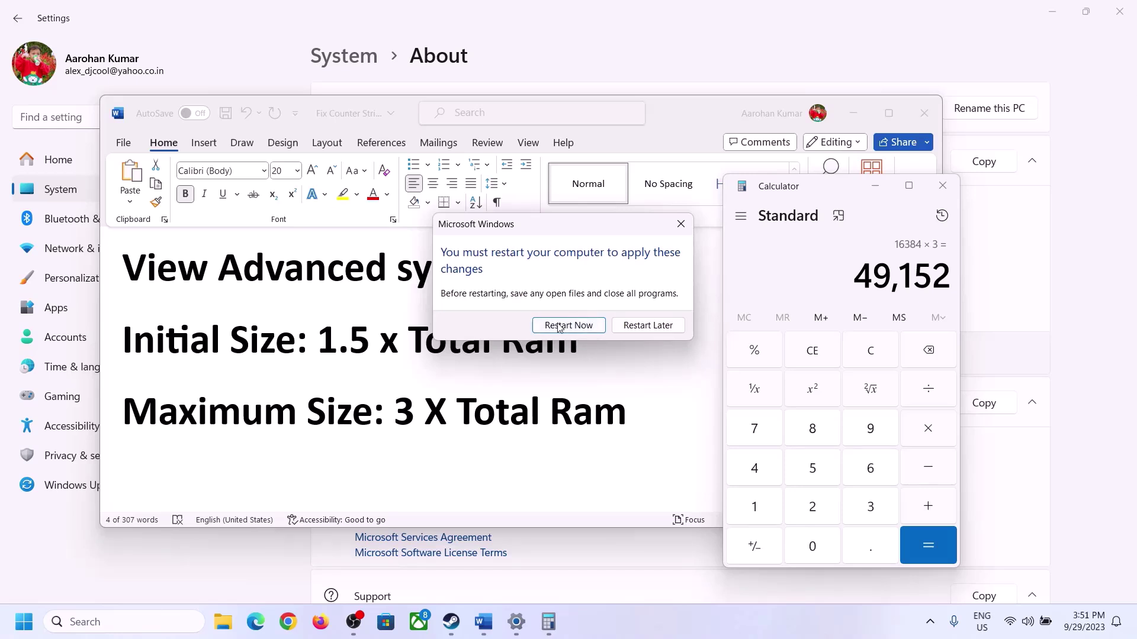
left_click(680, 224)
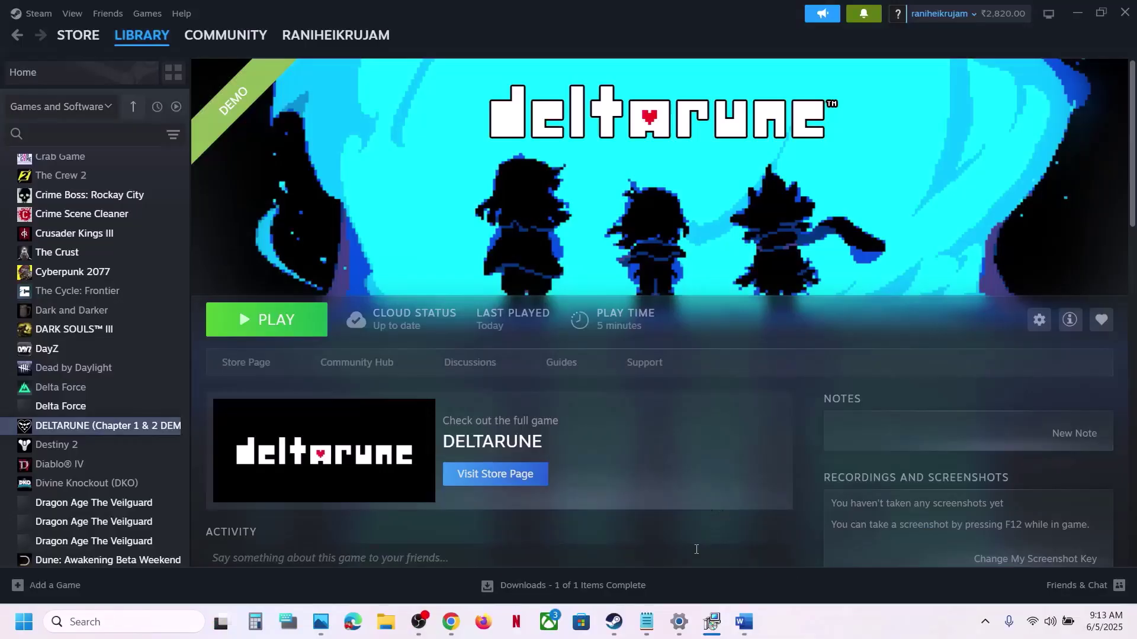
Open the Word fix list and read Step 13 on uninstalling and reinstalling the game
left_click(744, 622)
scroll(485, 402, "down", 3)
scroll(484, 403, "down", 3)
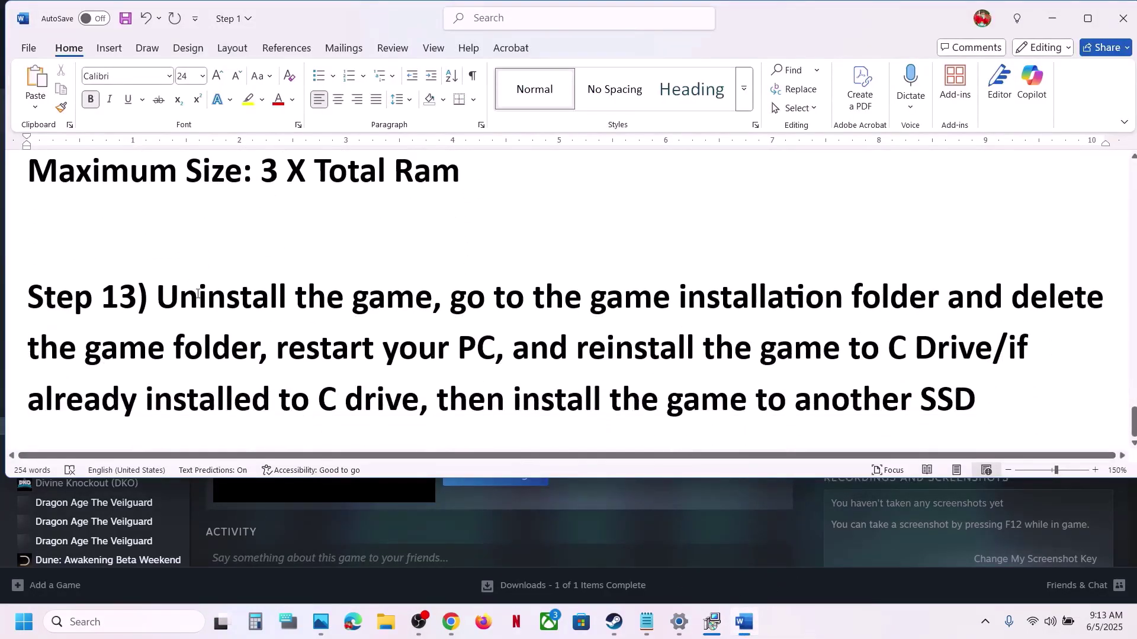
left_click_drag(174, 289, 977, 399)
Switch to Steam and bring up the Uninstall option for DELTARUNE in the library without choosing it
left_click(773, 488)
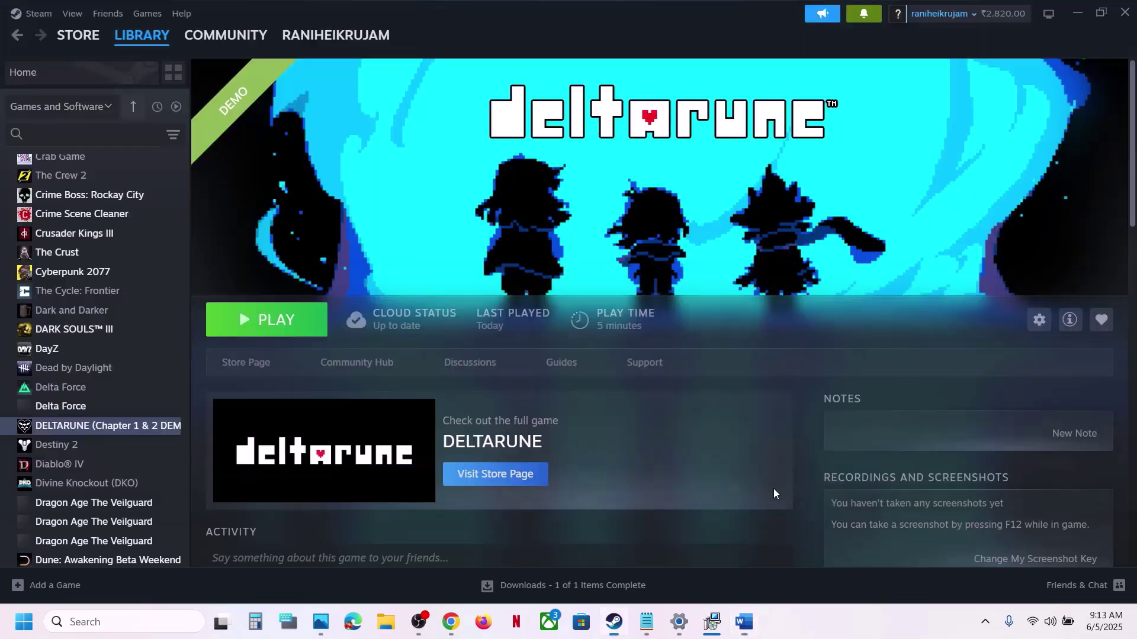
right_click(143, 429)
mouse_move(183, 515)
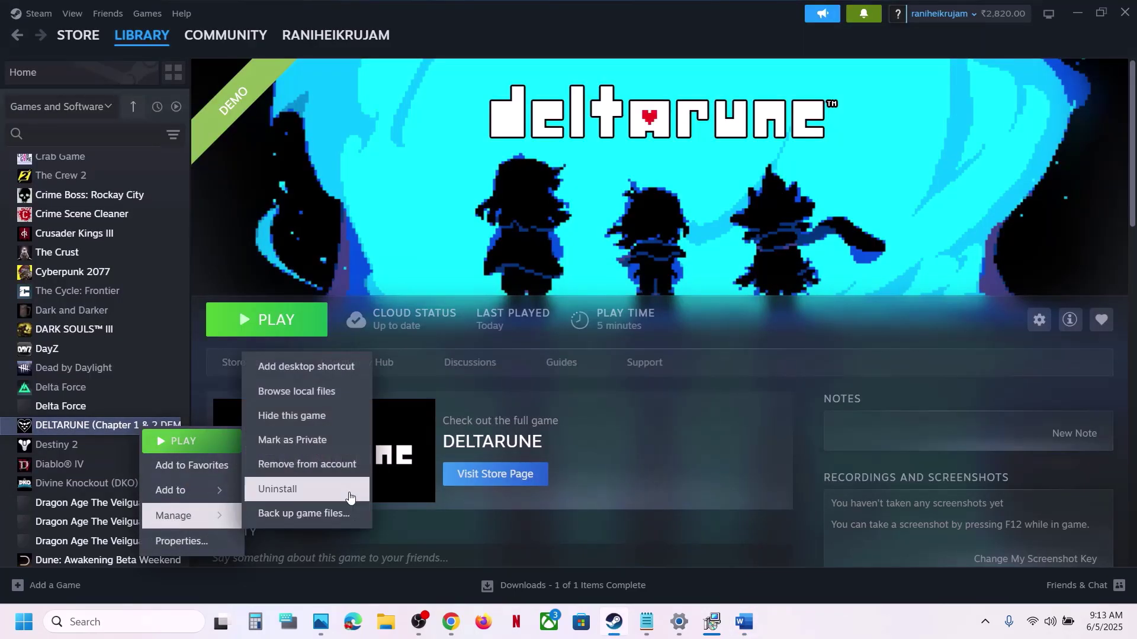
Read the Step 13 instructions on restarting the PC and reinstalling to C drive or another SSD, and return to Steam
left_click(758, 620)
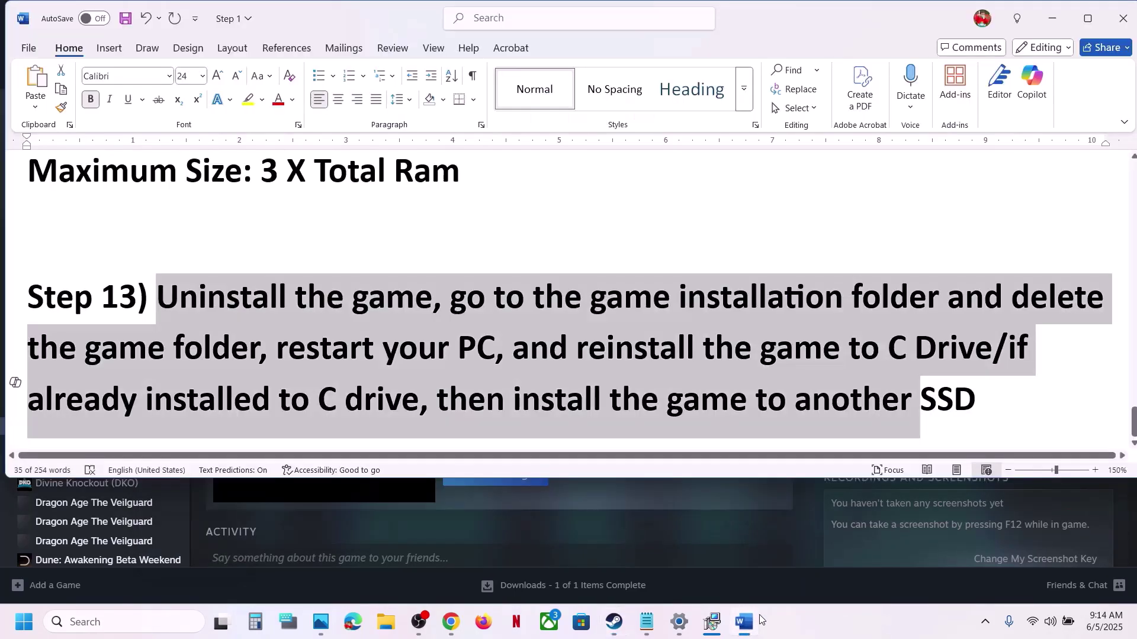
left_click(474, 357)
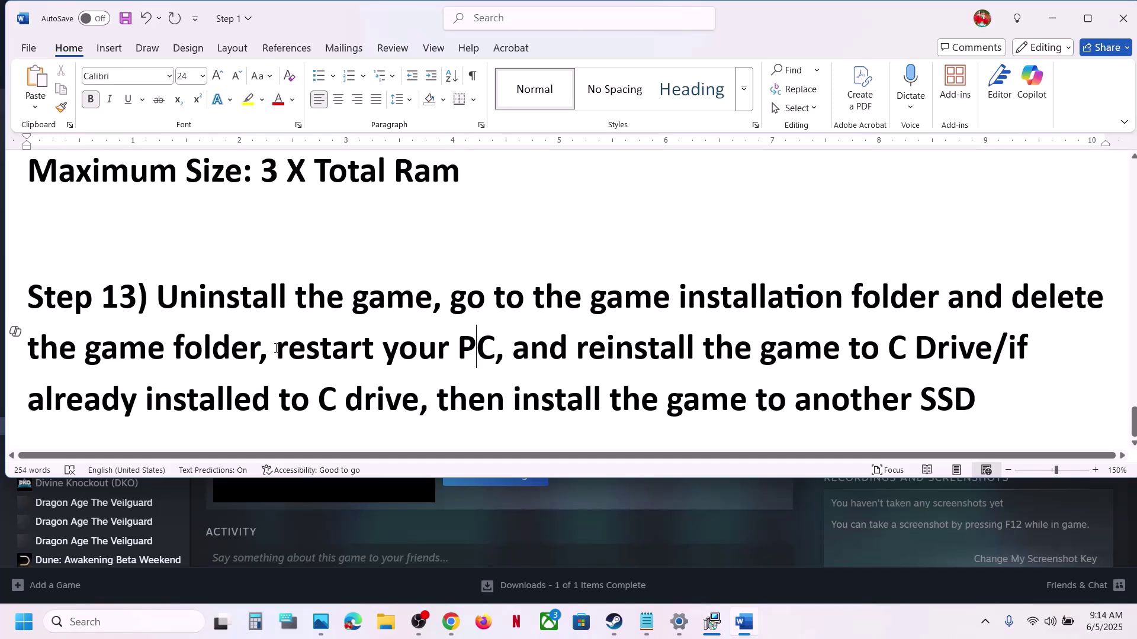
left_click_drag(273, 337, 996, 342)
left_click(730, 378)
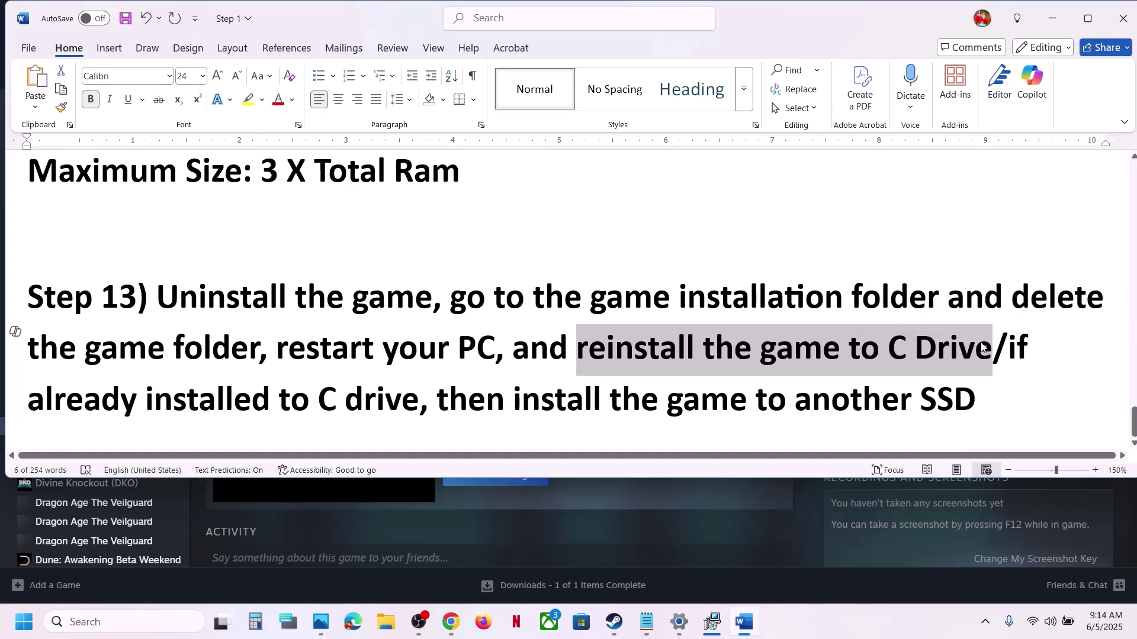
left_click_drag(1040, 356, 959, 424)
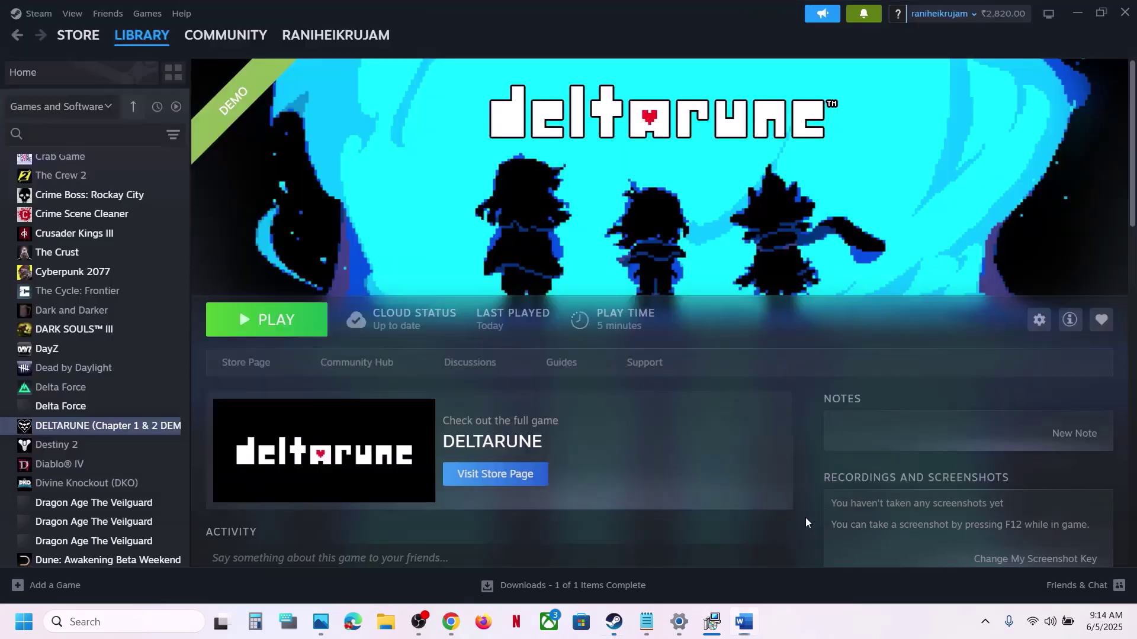
left_click(805, 517)
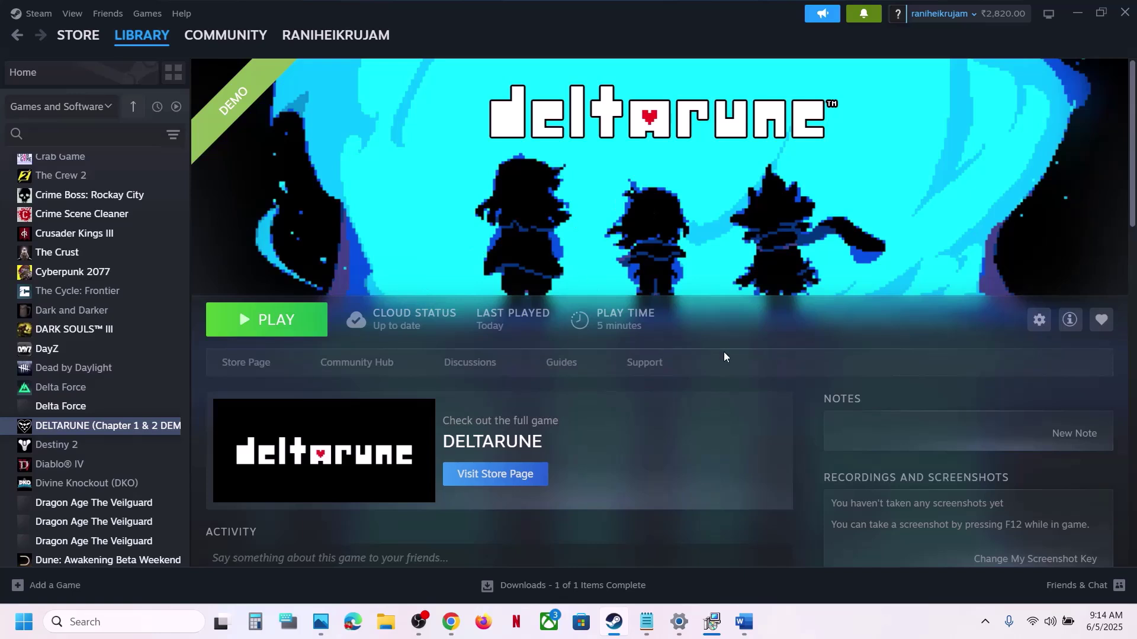
left_click(820, 616)
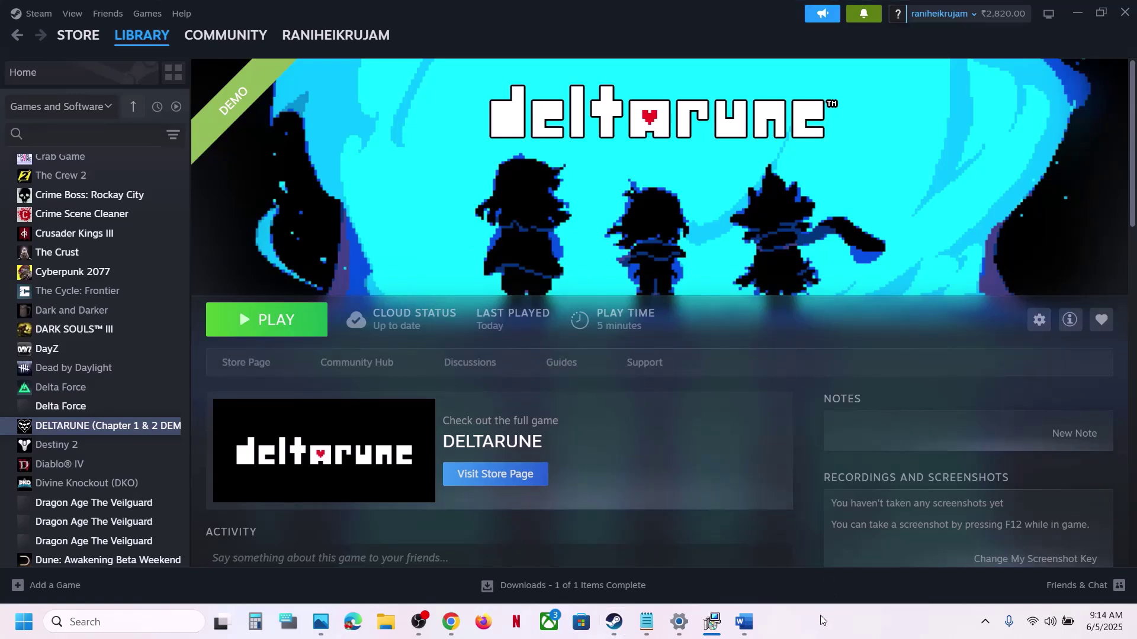